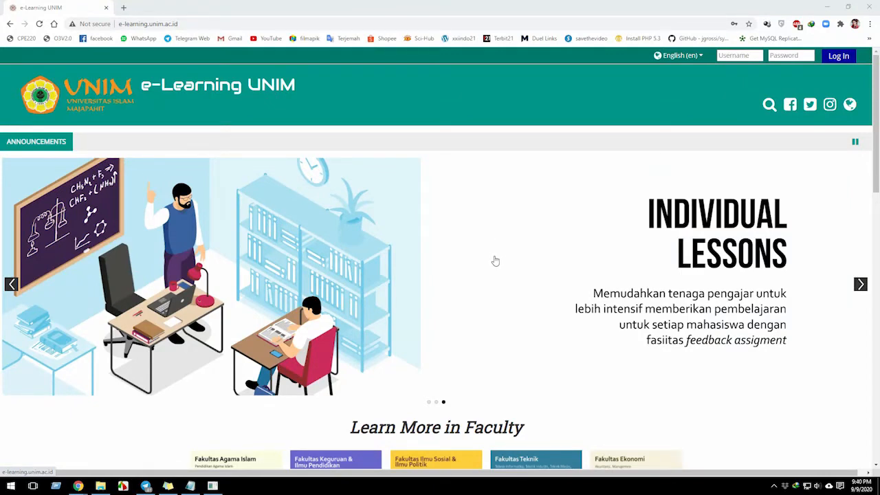
# Switch to the Notepad file "Mengunakan course lama.txt" and review the Soft Technic and Hard Technic notes on reusing an old course.
pyautogui.click(190, 486)
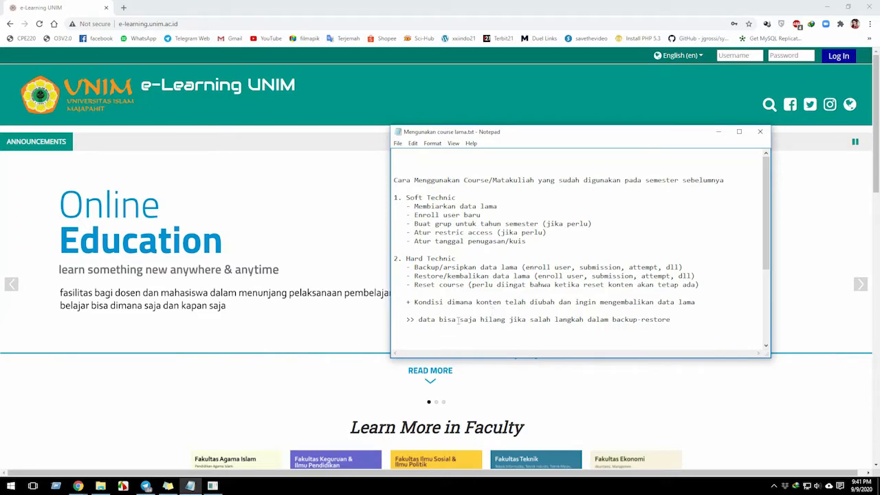
pyautogui.click(431, 320)
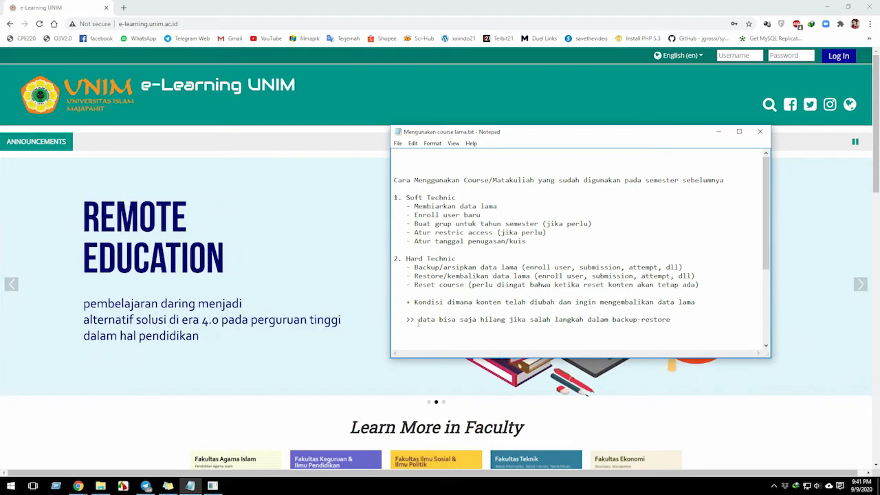
pyautogui.doubleClick(428, 320)
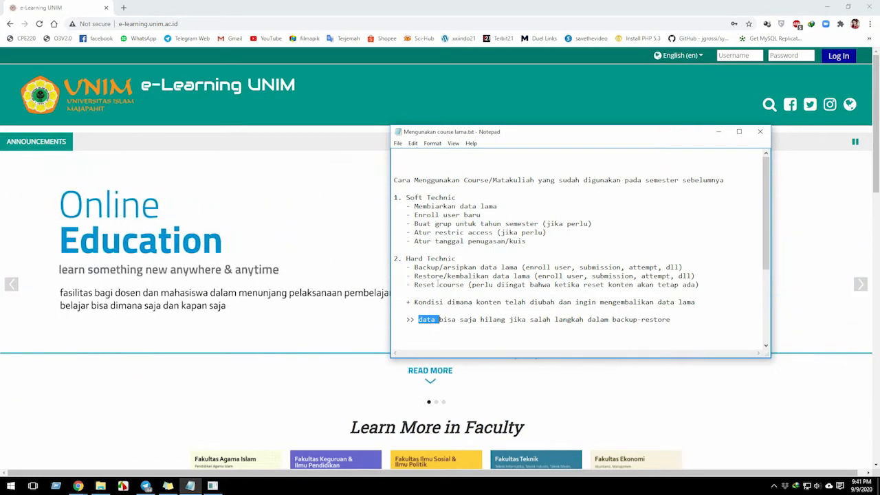
pyautogui.moveTo(427, 267); pyautogui.dragTo(432, 286)
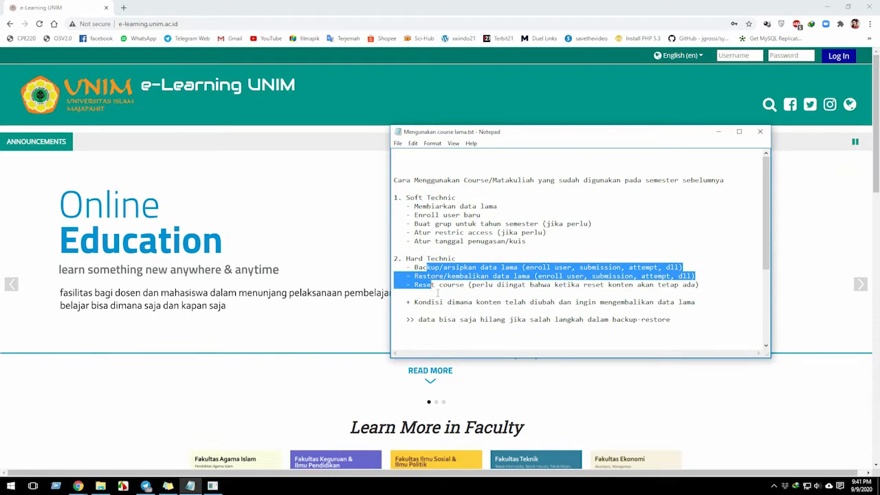
pyautogui.doubleClick(425, 285)
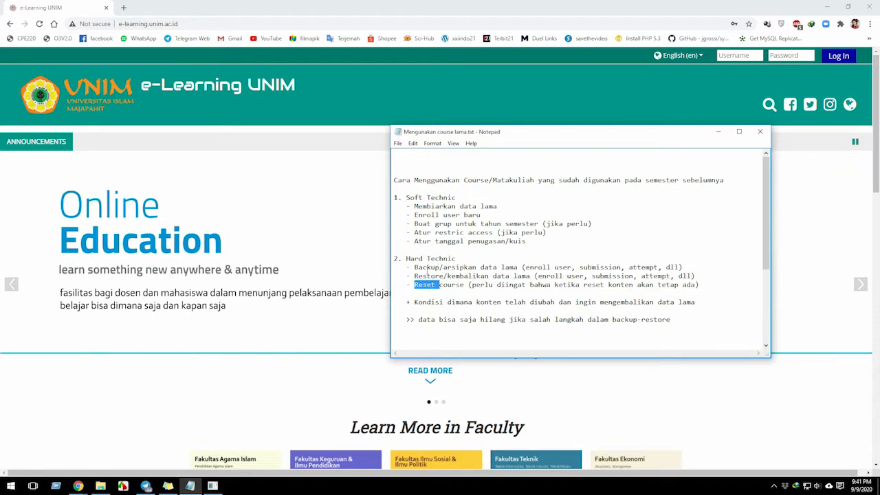
pyautogui.doubleClick(417, 259)
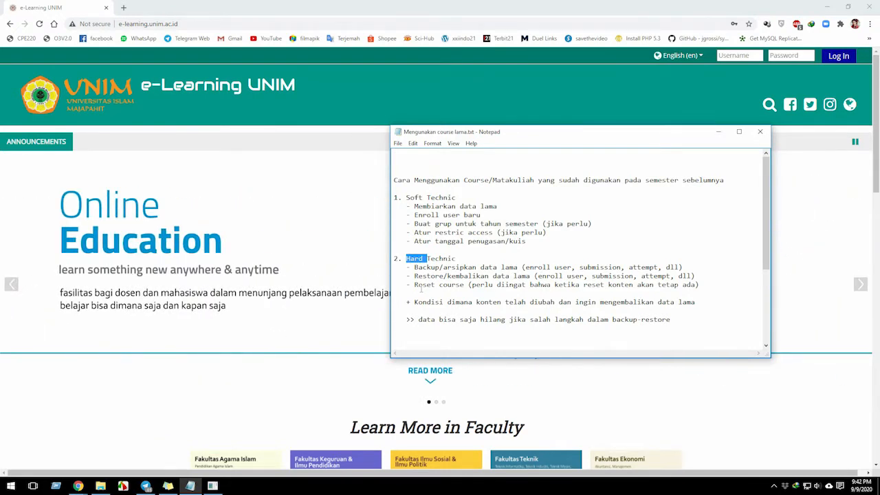
pyautogui.doubleClick(449, 241)
pyautogui.click(527, 241)
pyautogui.keyDown('shift'); pyautogui.click(435, 241); pyautogui.keyUp('shift')
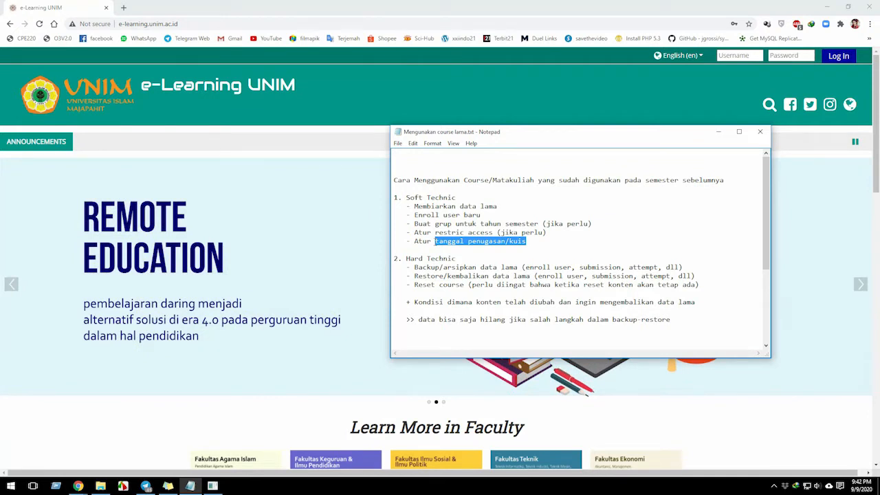
pyautogui.click(432, 294)
pyautogui.moveTo(433, 293); pyautogui.dragTo(394, 267)
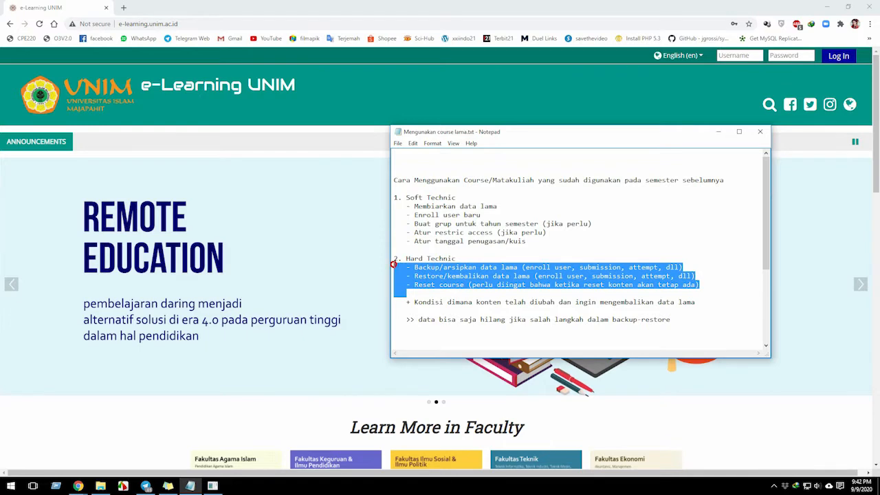
pyautogui.click(394, 267)
pyautogui.moveTo(395, 267); pyautogui.dragTo(694, 324)
pyautogui.click(693, 324)
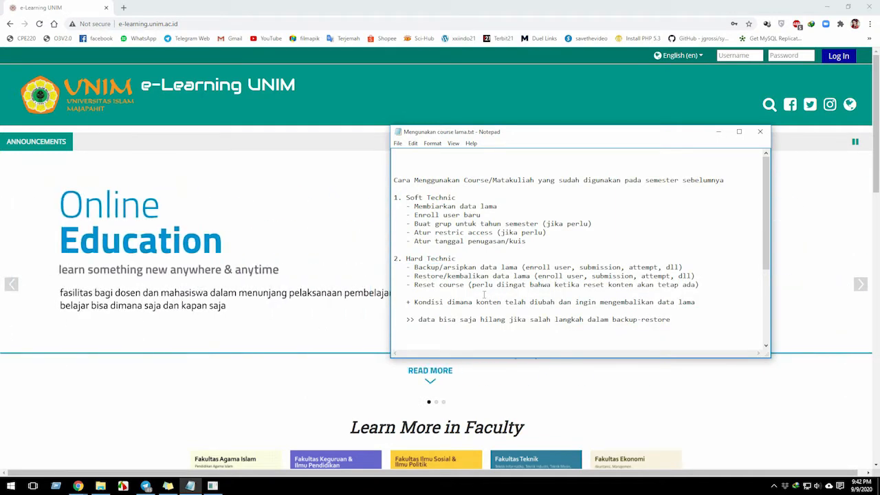
pyautogui.doubleClick(474, 291)
pyautogui.doubleClick(431, 198)
pyautogui.doubleClick(415, 198)
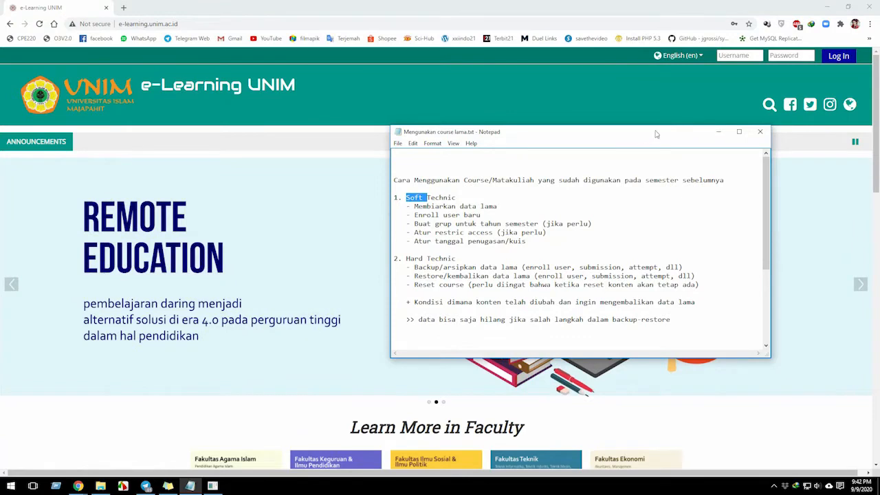
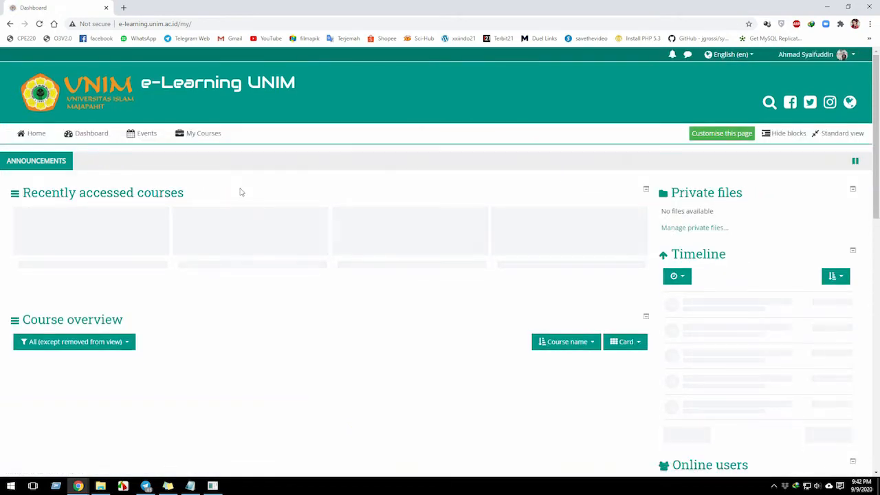
# Open the Vispro2 course and look through the activities, due dates and submission counts under its topics.
pyautogui.click(204, 141)
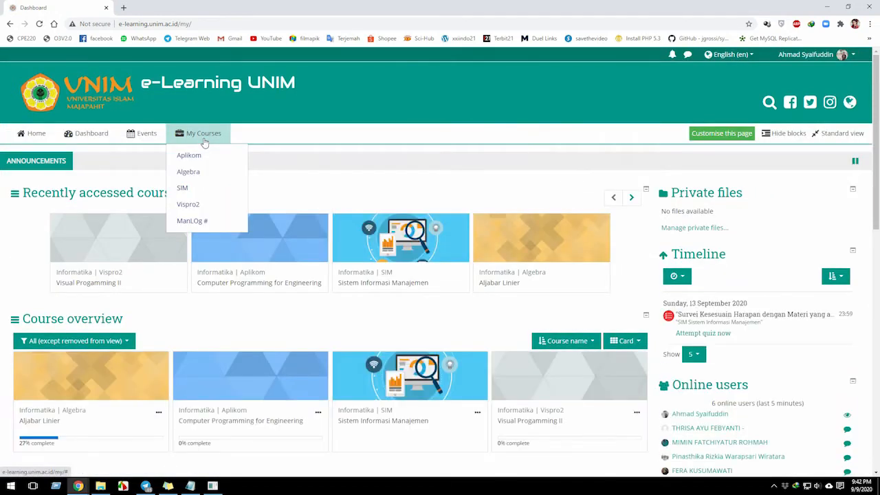
pyautogui.click(194, 210)
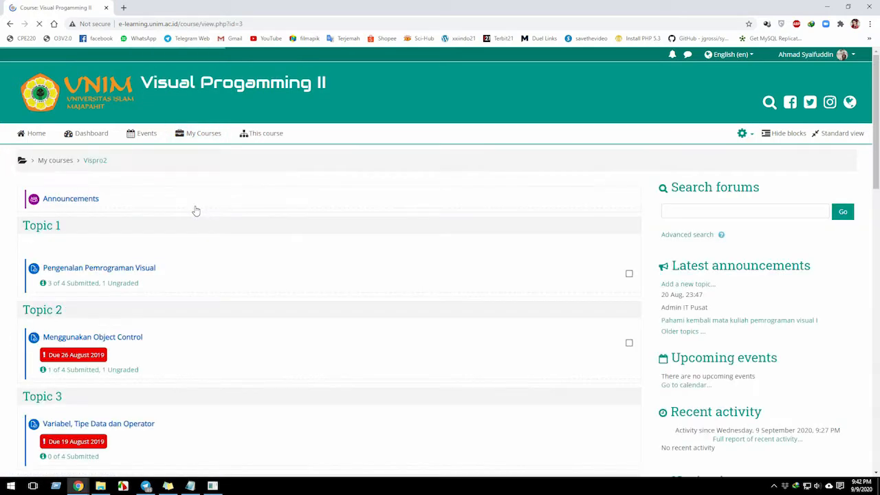
pyautogui.scroll(-2, 171, 246)
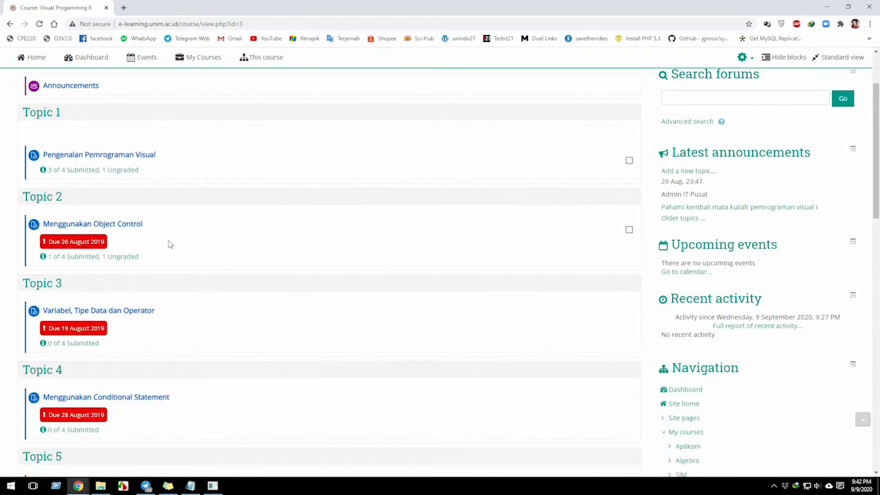
pyautogui.scroll(1, 169, 244)
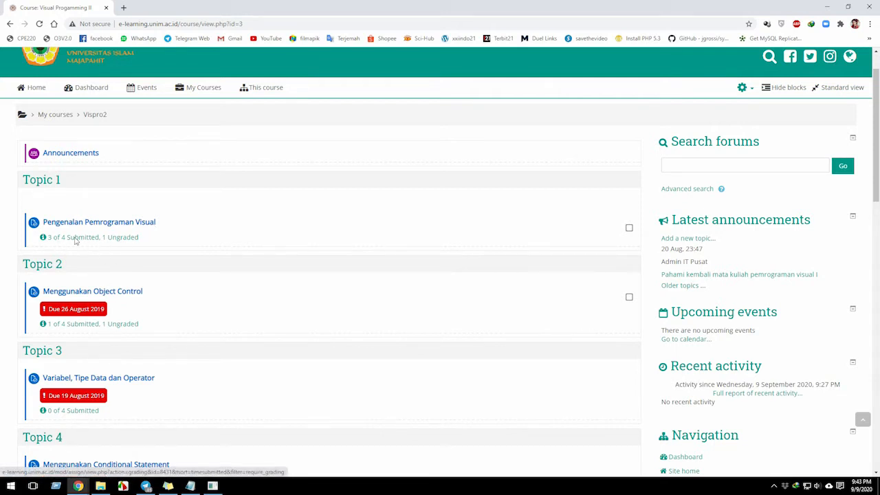
pyautogui.scroll(-1, 67, 291)
pyautogui.scroll(1, 62, 271)
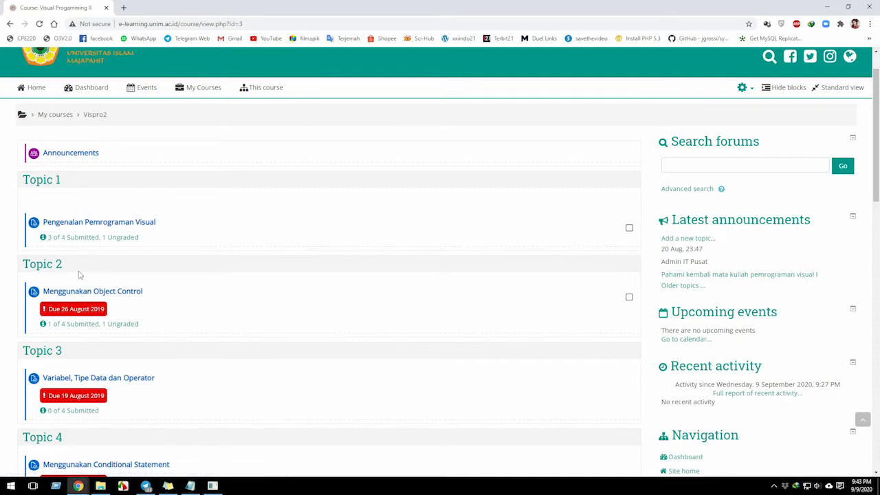
pyautogui.scroll(-2, 78, 328)
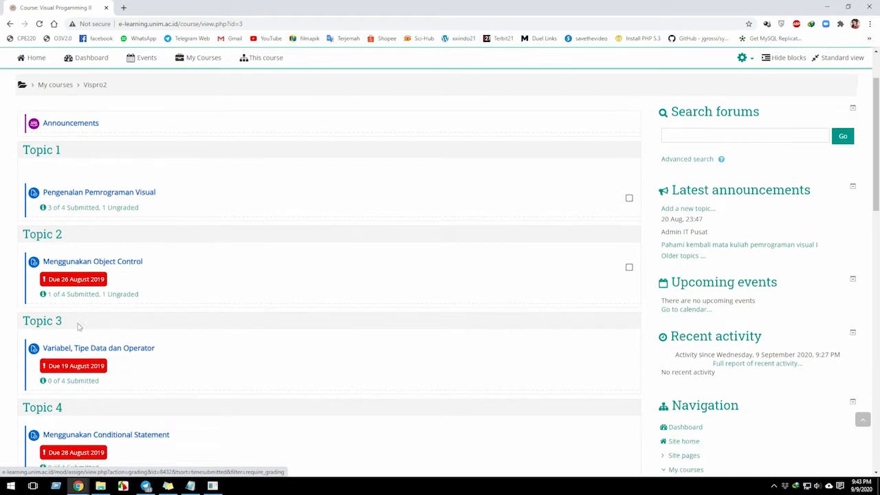
pyautogui.scroll(-1, 73, 301)
pyautogui.scroll(-5, 78, 258)
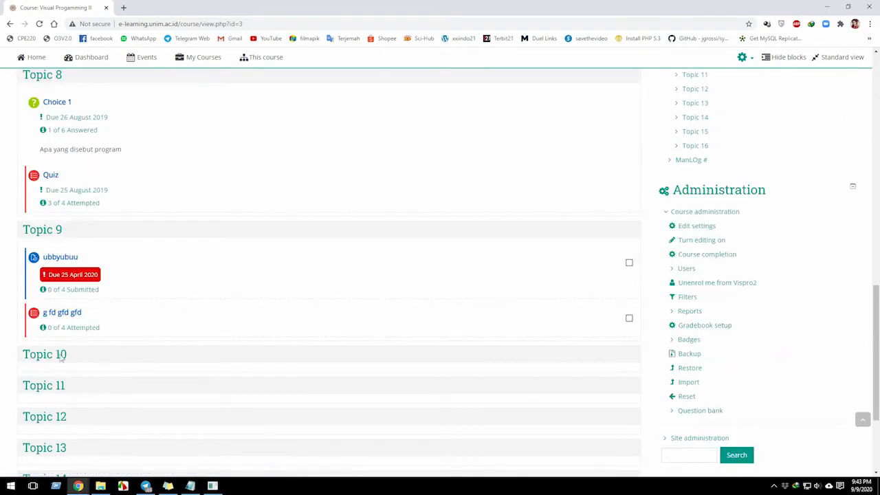
pyautogui.scroll(5, 62, 313)
pyautogui.scroll(4, 65, 303)
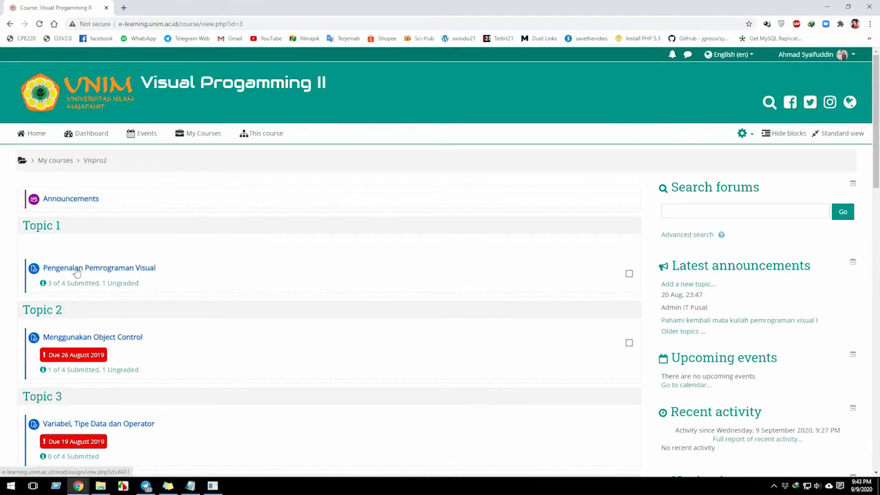
# Examine all submissions of the Topic 1 assignment Pengenalan Pemrograman Visual and return to the Vispro2 course page.
pyautogui.scroll(-1, 75, 355)
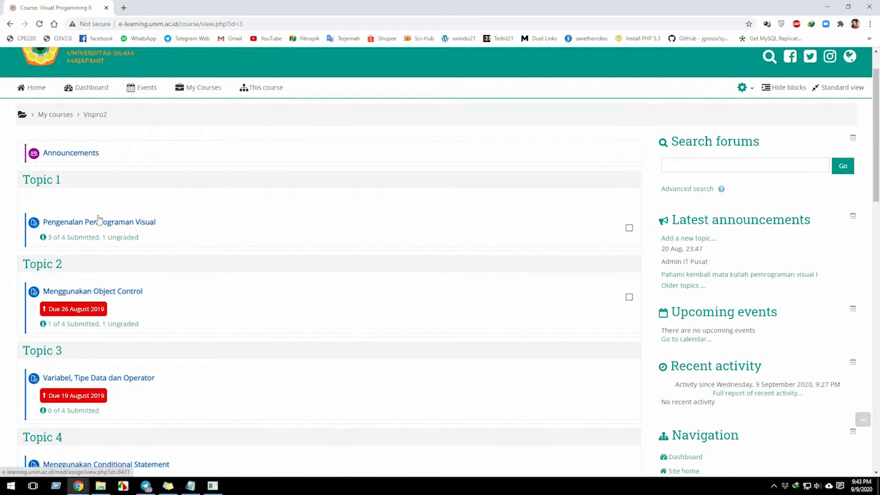
pyautogui.click(103, 223)
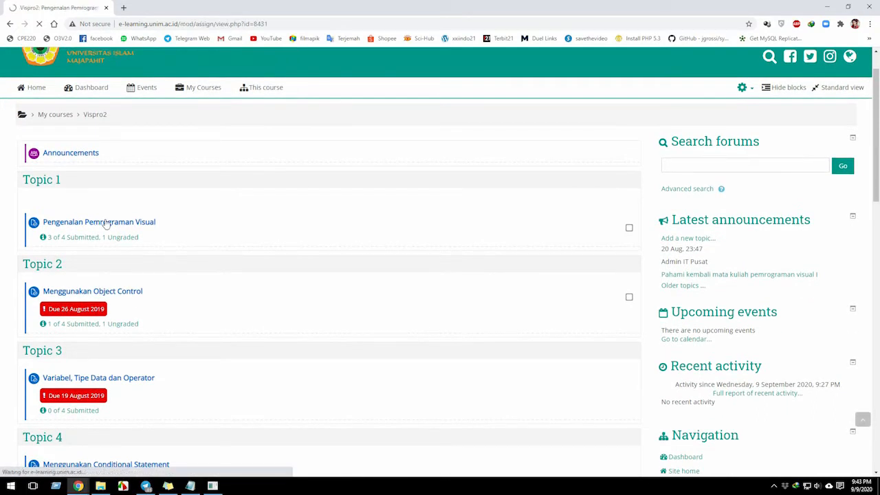
pyautogui.scroll(-10, 112, 306)
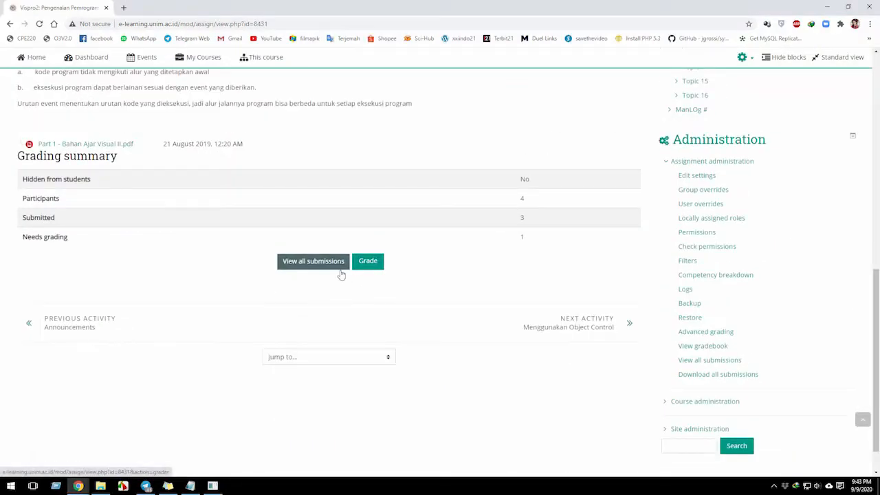
pyautogui.click(317, 262)
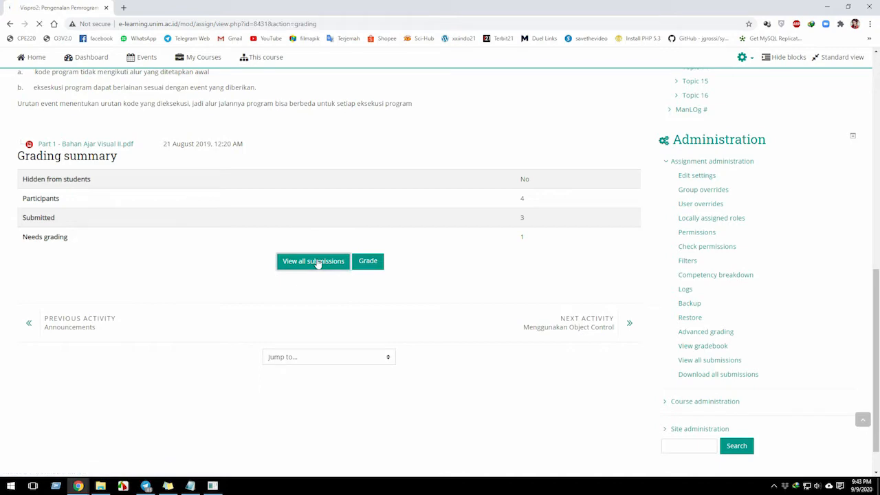
pyautogui.scroll(-2, 411, 323)
pyautogui.scroll(-5, 412, 323)
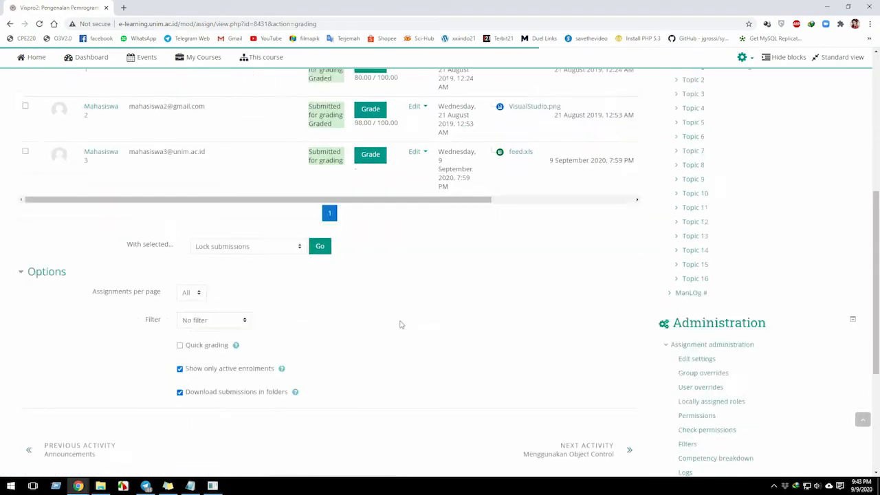
pyautogui.scroll(5, 399, 325)
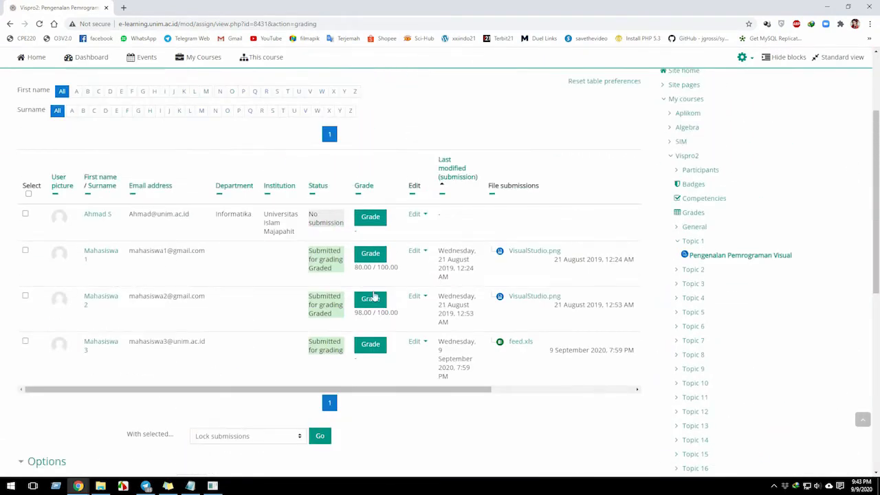
pyautogui.scroll(3, 368, 309)
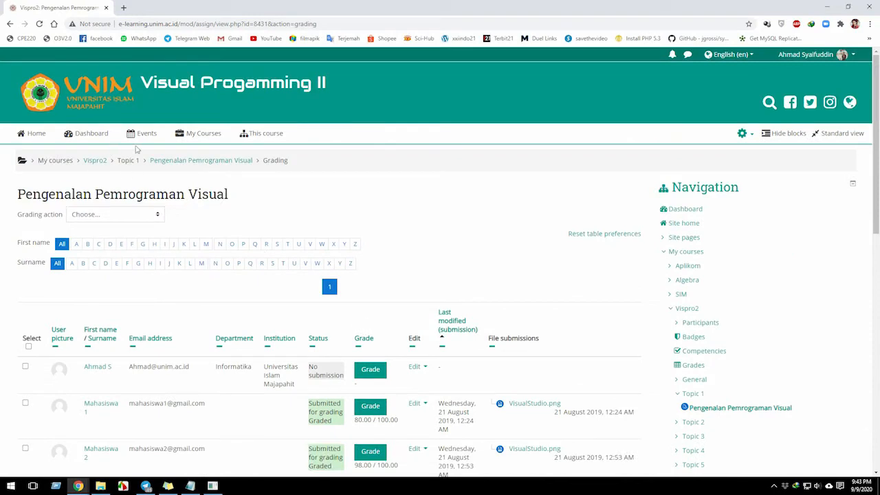
pyautogui.click(89, 162)
pyautogui.moveTo(207, 143)
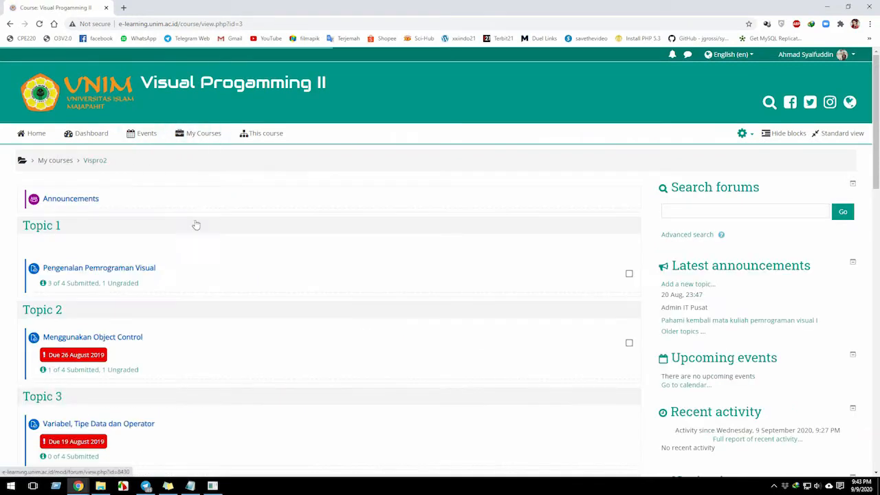
# Switch to the Notepad notes and go through the Soft Technic points on old data, user enrolment, groups and restricted access.
pyautogui.click(190, 486)
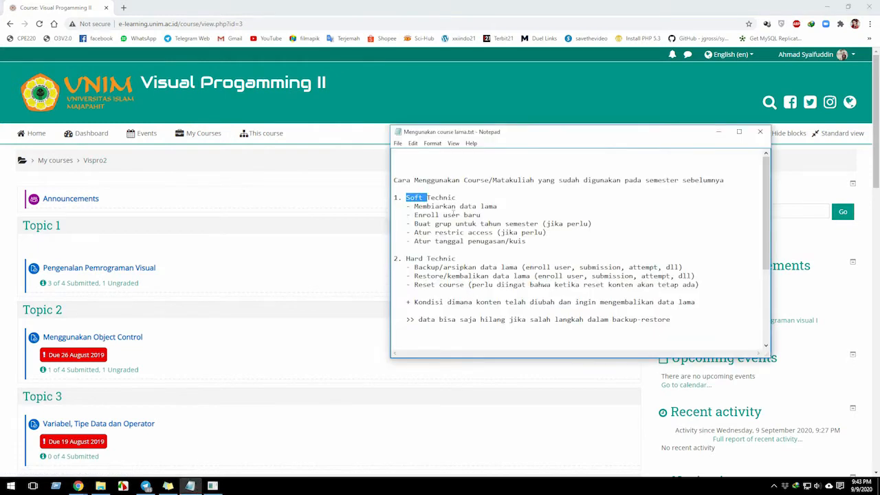
pyautogui.doubleClick(436, 204)
pyautogui.click(435, 204)
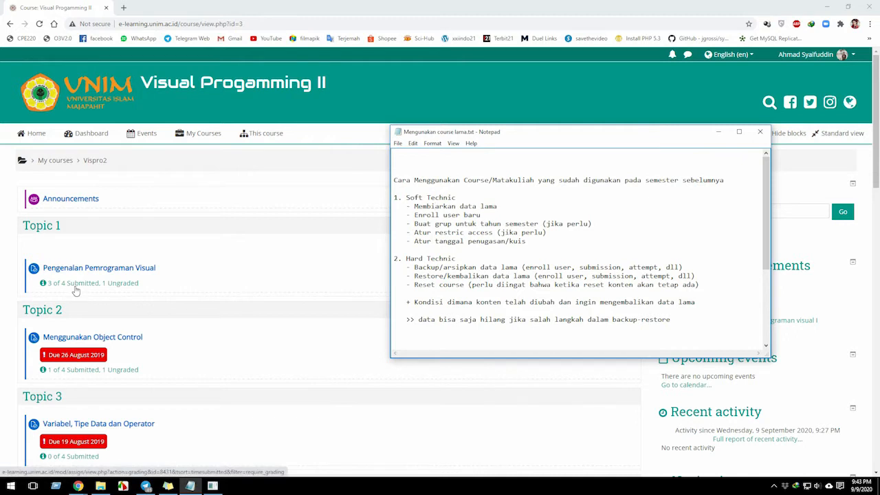
pyautogui.doubleClick(432, 217)
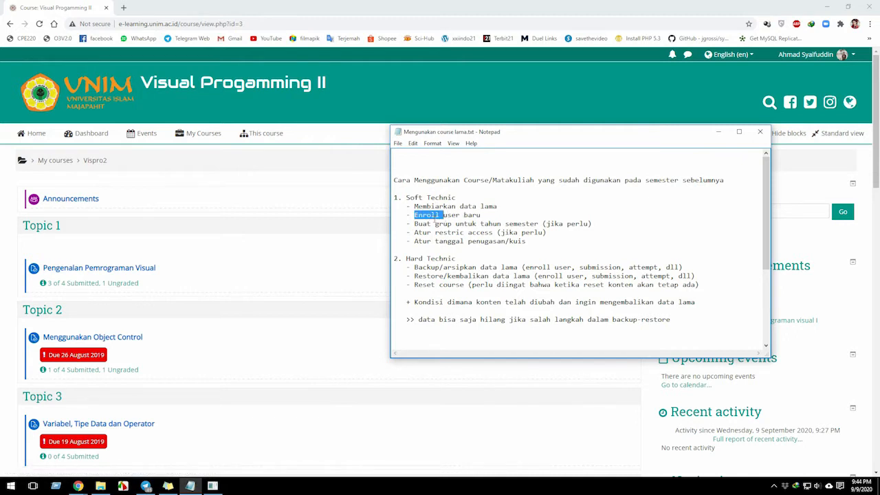
pyautogui.click(449, 224)
pyautogui.doubleClick(444, 224)
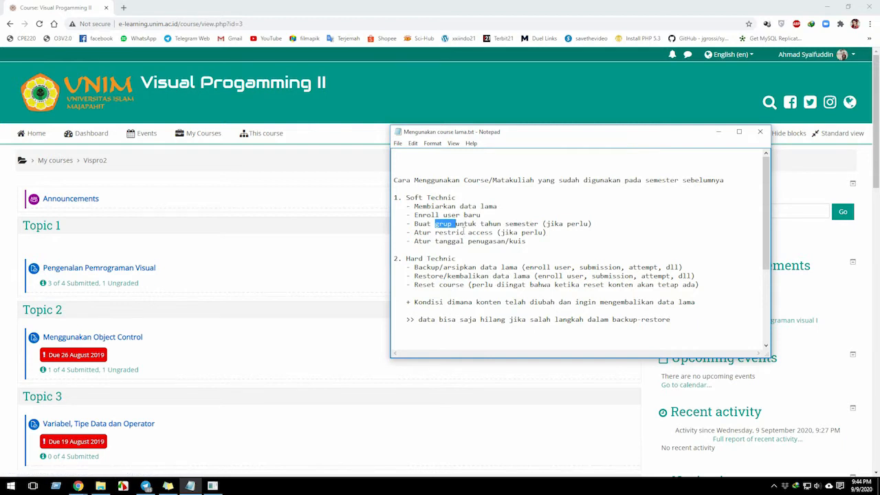
pyautogui.doubleClick(436, 235)
pyautogui.doubleClick(444, 235)
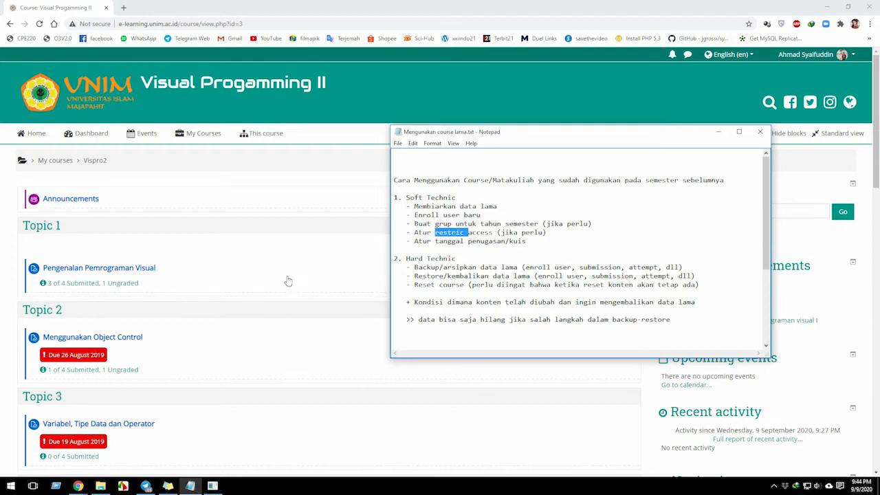
pyautogui.doubleClick(457, 207)
pyautogui.click(457, 207)
# Switch back to the browser, reopen the Vispro2 course page and turn editing on.
pyautogui.click(273, 273)
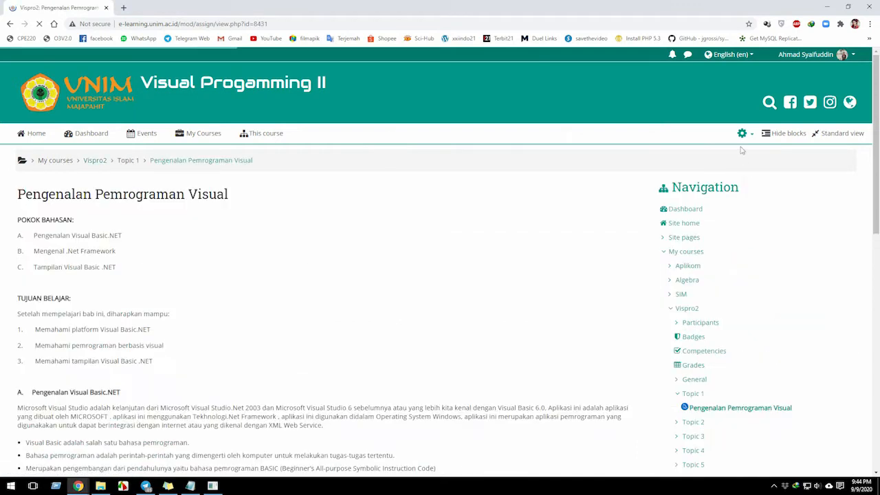
pyautogui.click(200, 135)
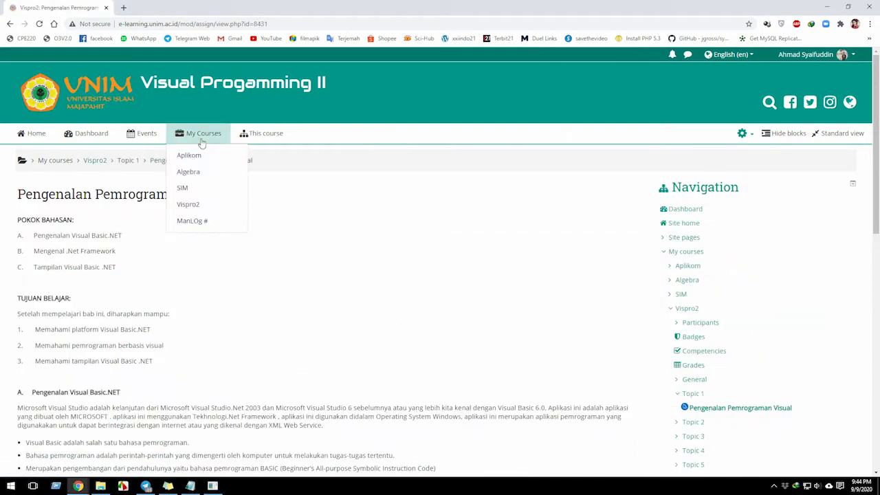
pyautogui.click(190, 207)
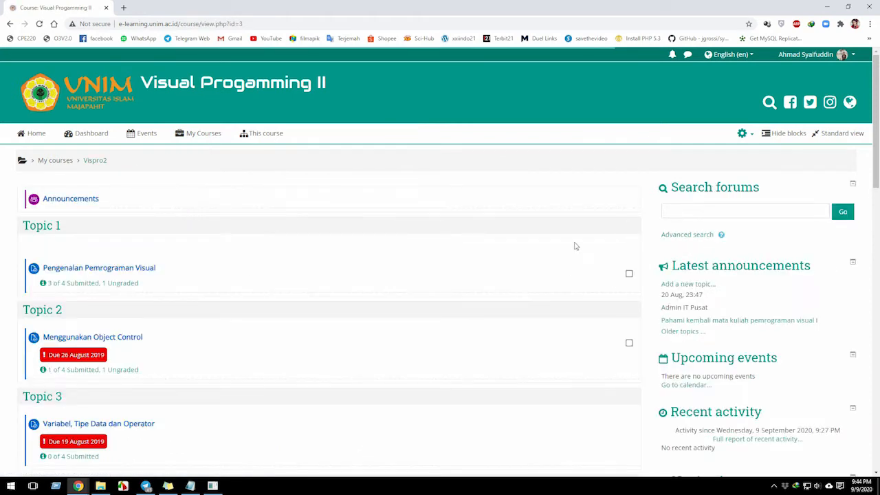
pyautogui.click(743, 137)
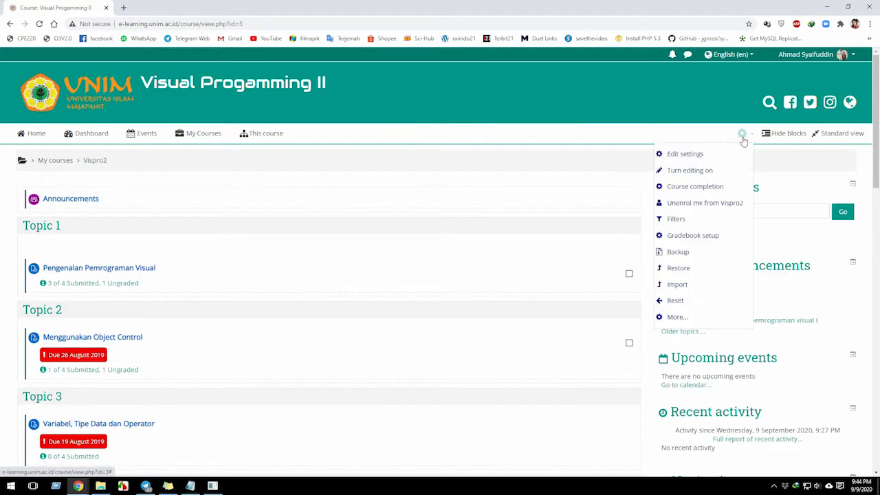
pyautogui.click(693, 173)
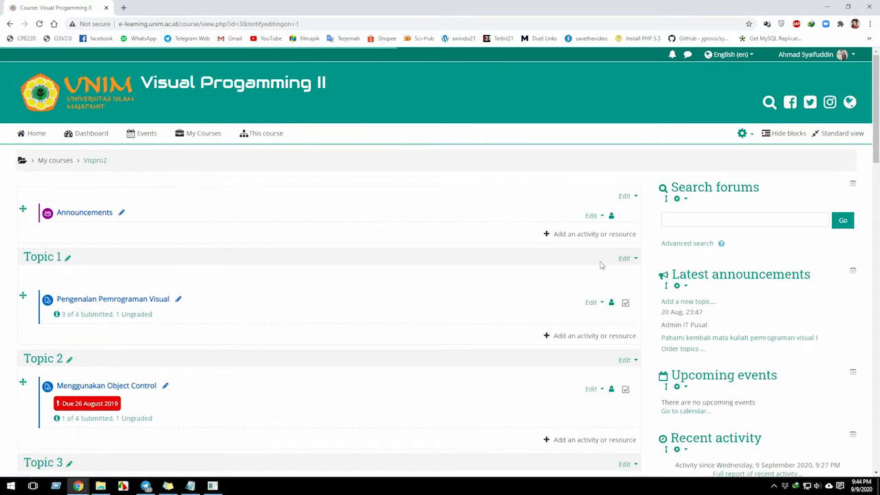
pyautogui.scroll(-3, 488, 291)
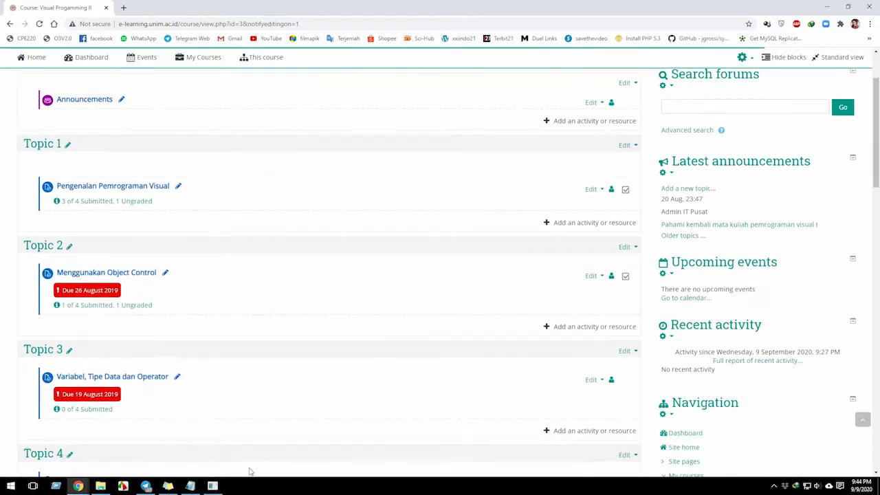
# Highlight the "Enroll user baru" line in the Notepad notes and return to the course page in the browser.
pyautogui.click(190, 486)
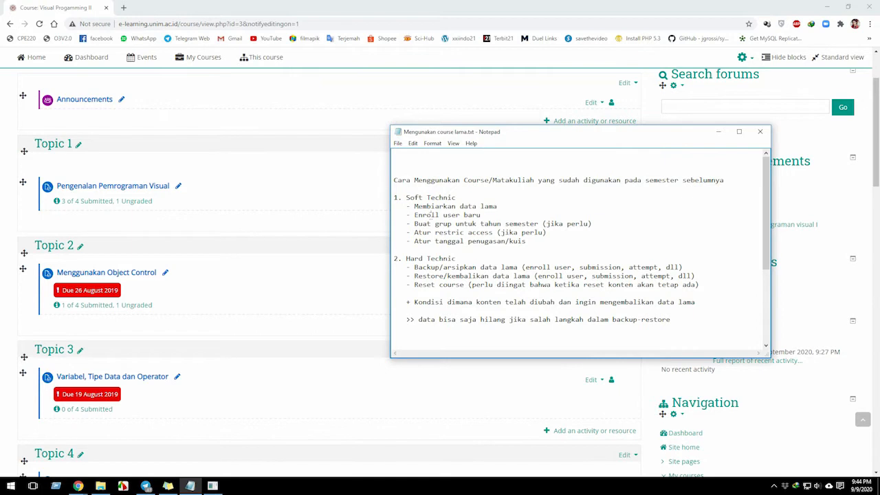
pyautogui.moveTo(489, 213); pyautogui.dragTo(401, 215)
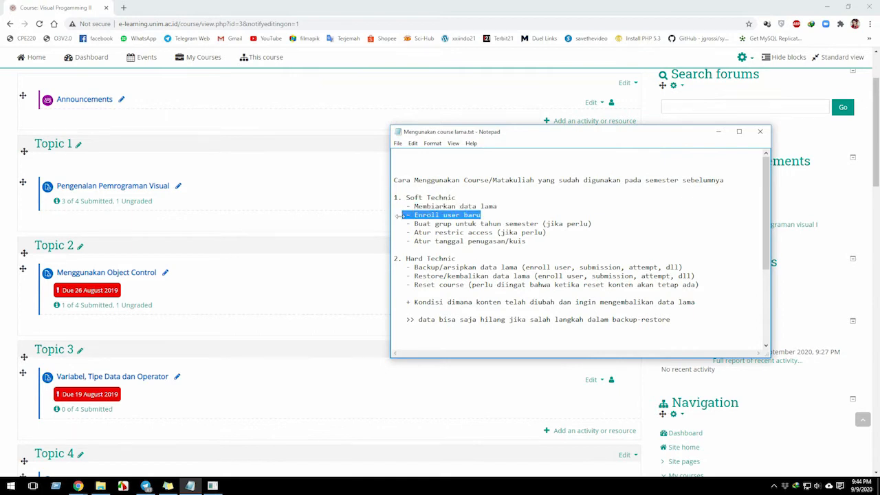
pyautogui.click(340, 240)
# Open the Enrolment methods page from the user settings in the Vispro2 course administration.
pyautogui.scroll(-5, 687, 316)
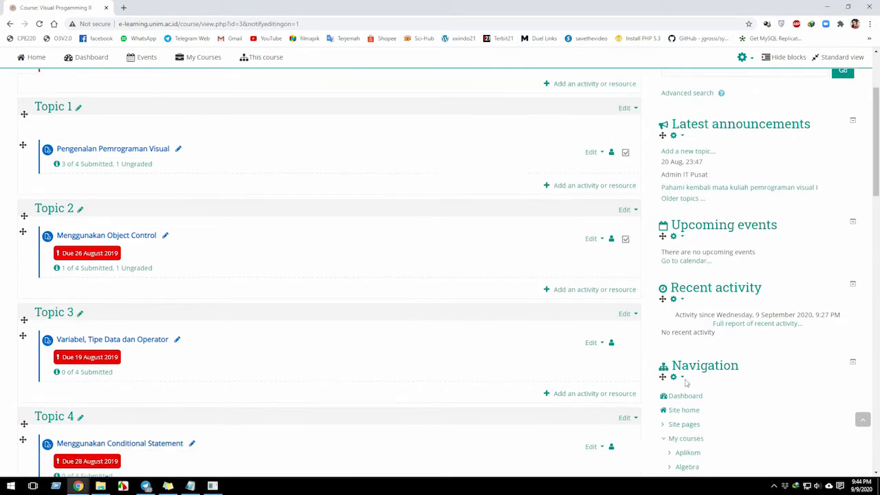
pyautogui.scroll(-10, 669, 357)
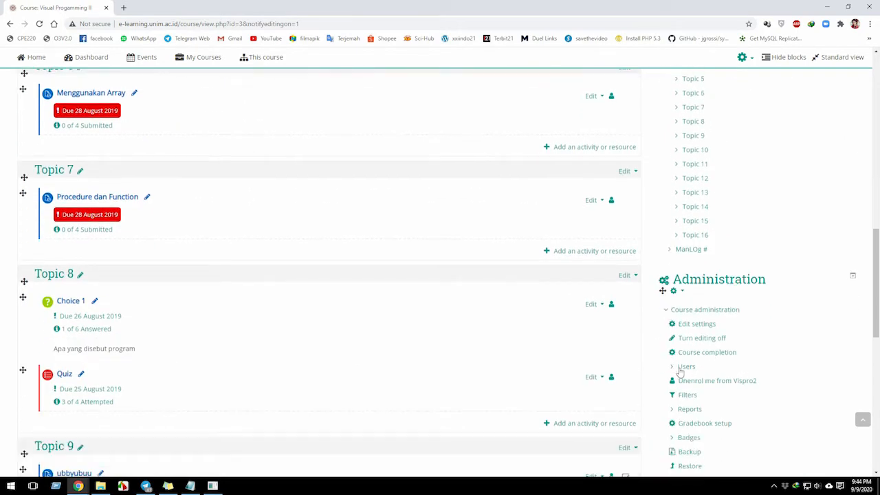
pyautogui.scroll(10, 680, 372)
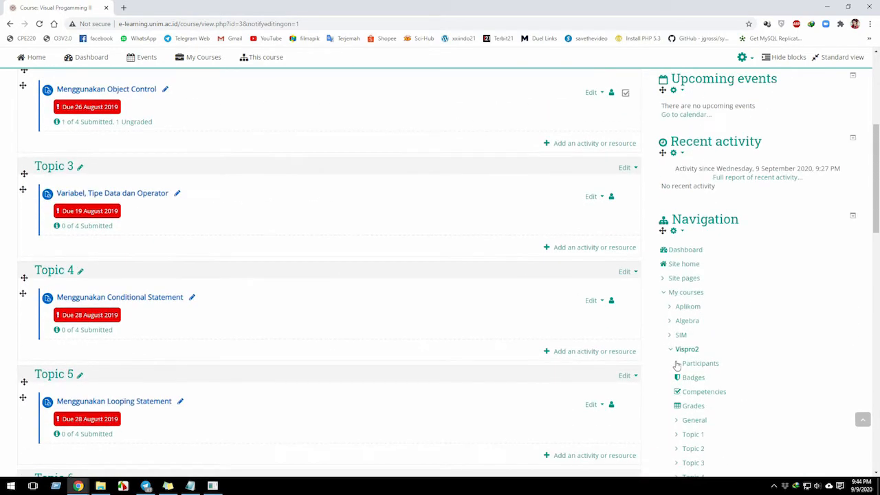
pyautogui.scroll(-9, 678, 366)
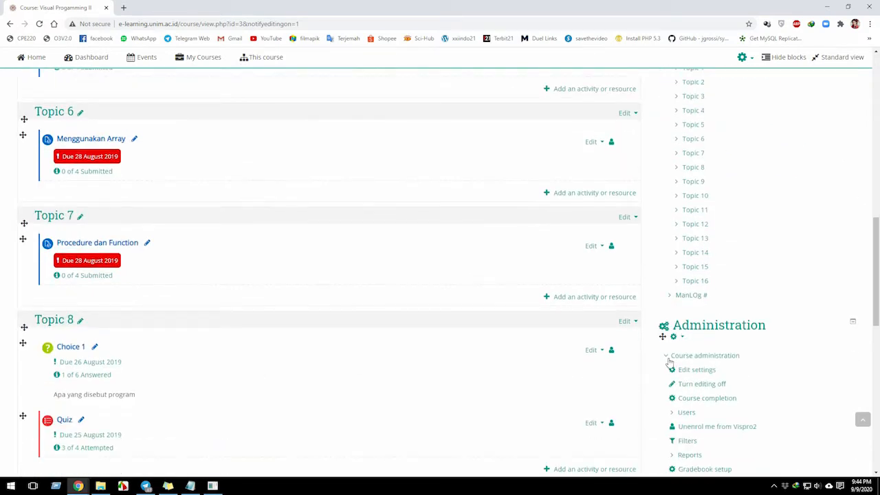
pyautogui.scroll(-2, 669, 362)
pyautogui.click(672, 321)
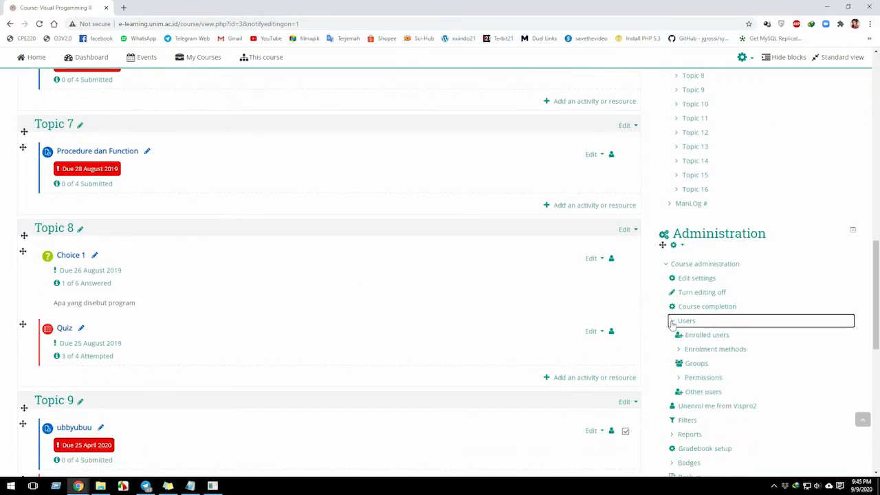
pyautogui.click(680, 349)
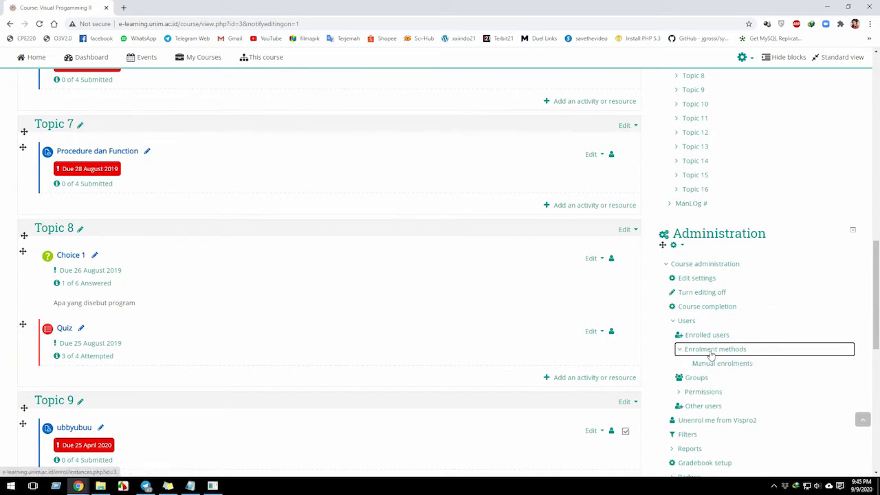
pyautogui.click(711, 353)
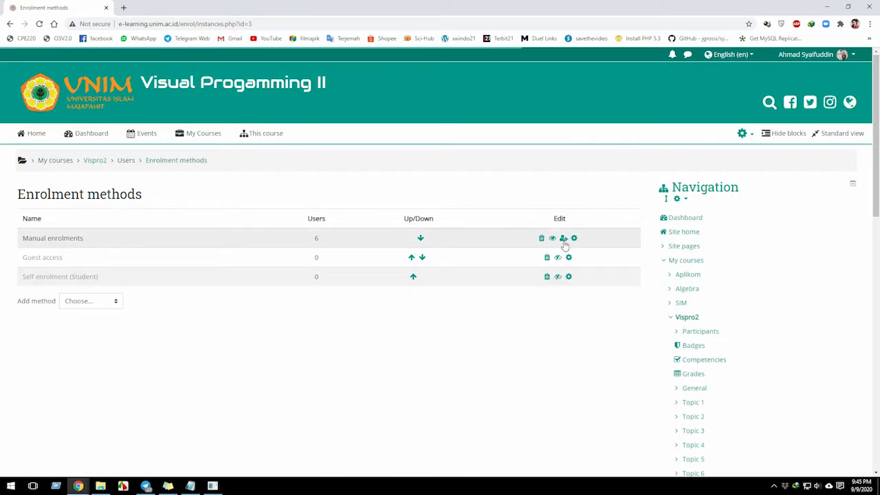
# Open the manual enrolments of Vispro2, search the not-enrolled users for "admin" and enrol Admin IT Pusat as Student.
pyautogui.click(563, 241)
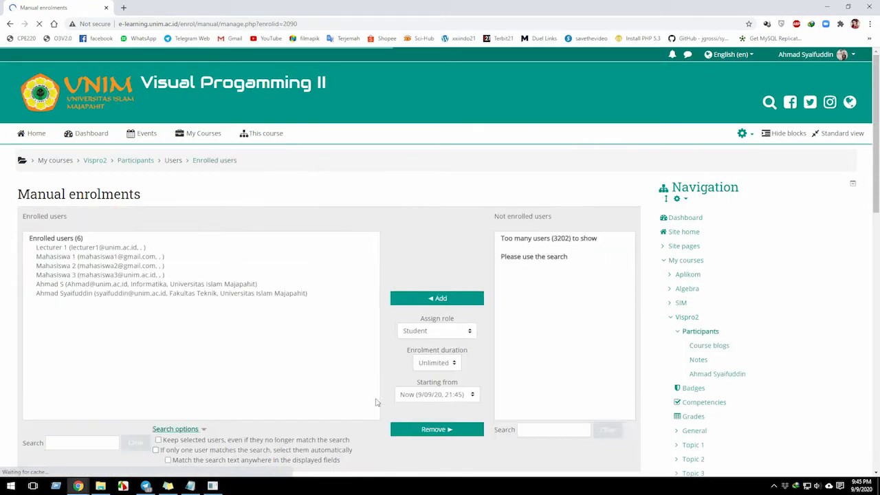
pyautogui.click(539, 429)
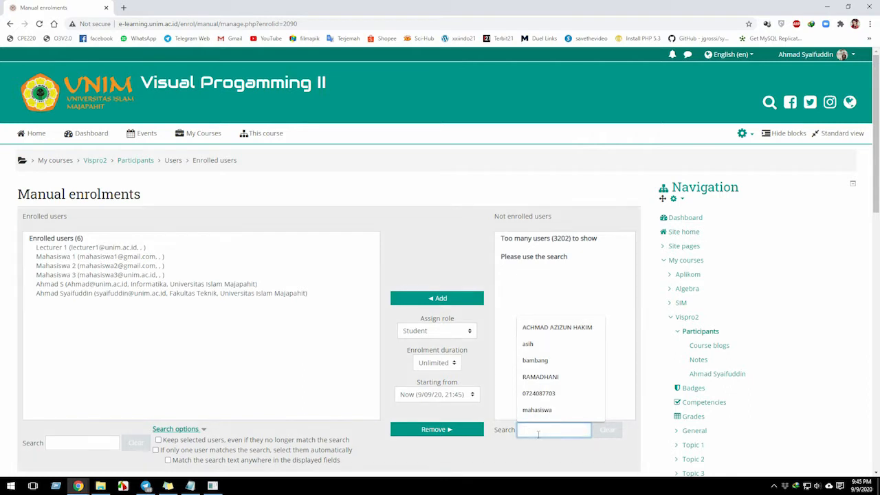
pyautogui.write('admin')
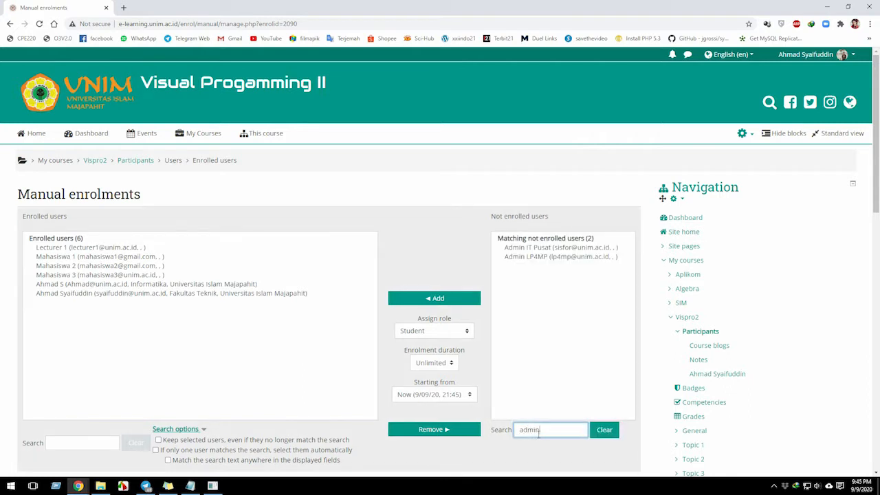
pyautogui.click(550, 247)
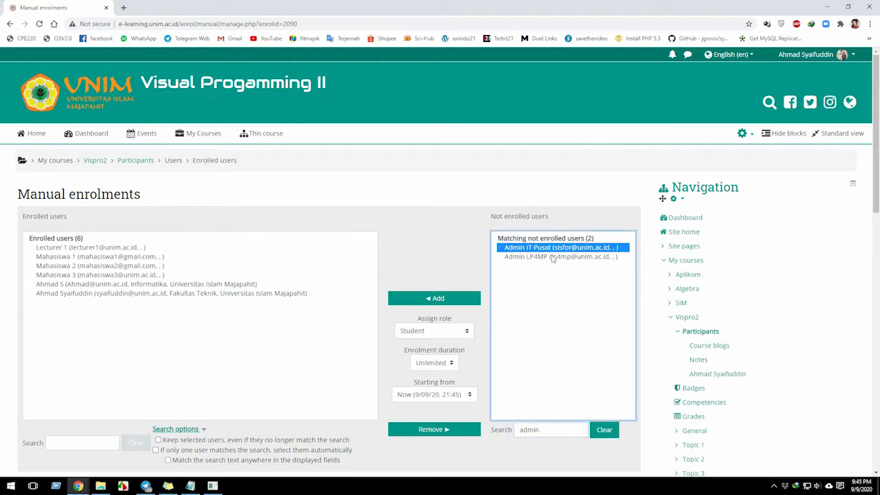
pyautogui.click(454, 298)
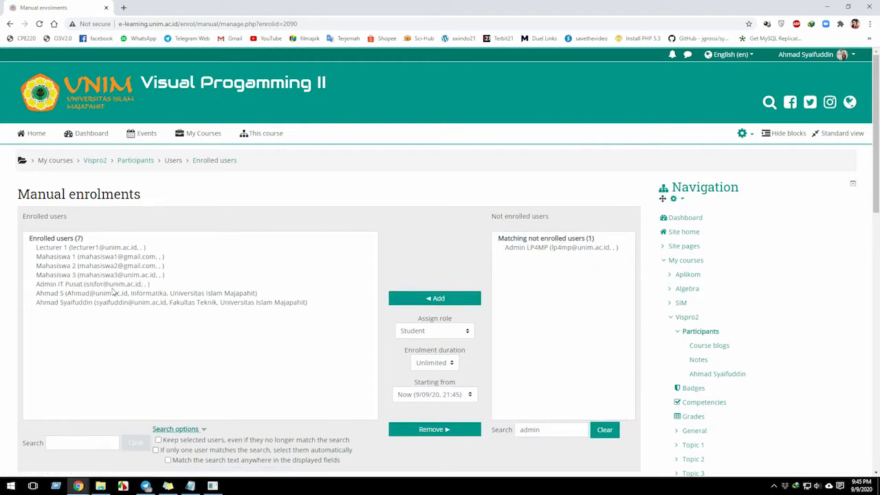
pyautogui.click(112, 288)
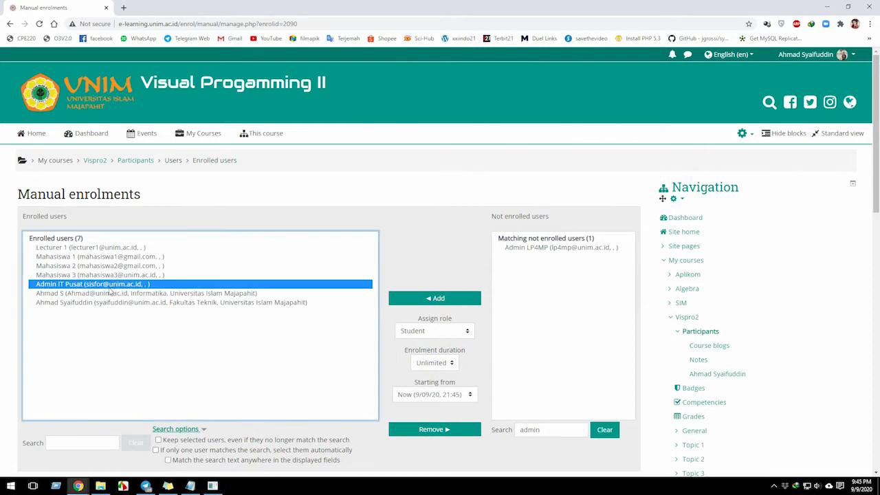
# Look over the manual enrolments page and return to the Vispro2 course page.
pyautogui.scroll(-2, 189, 388)
pyautogui.scroll(2, 190, 383)
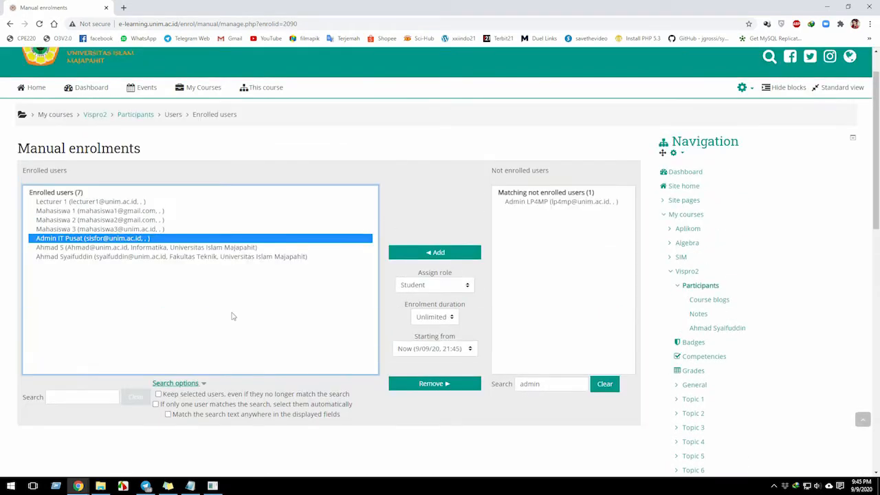
pyautogui.scroll(-4, 165, 310)
pyautogui.scroll(5, 199, 296)
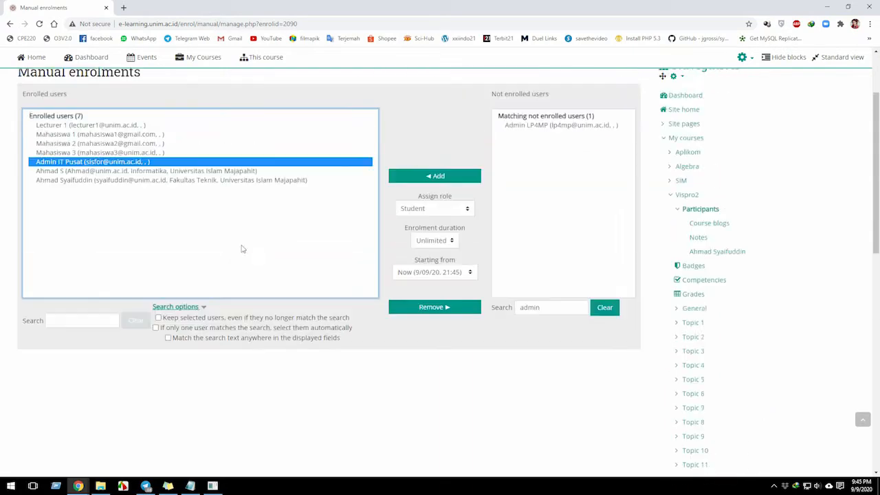
pyautogui.scroll(-6, 280, 297)
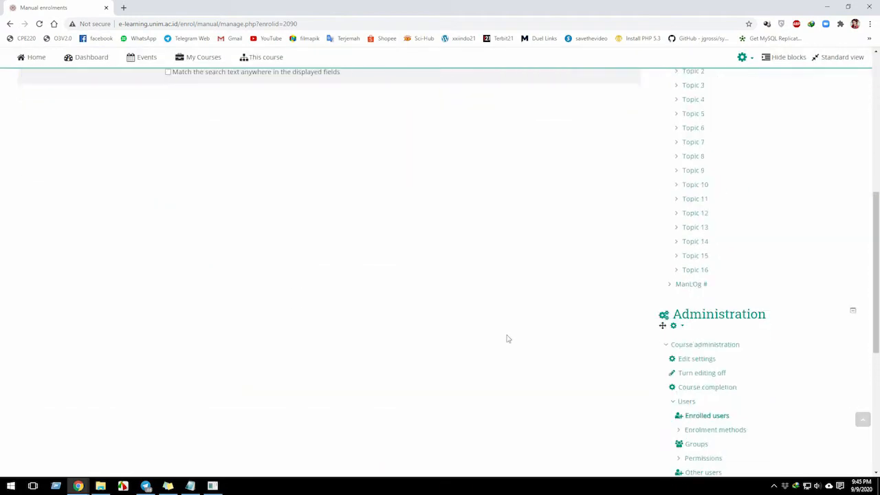
pyautogui.scroll(6, 506, 337)
pyautogui.click(205, 139)
pyautogui.click(193, 204)
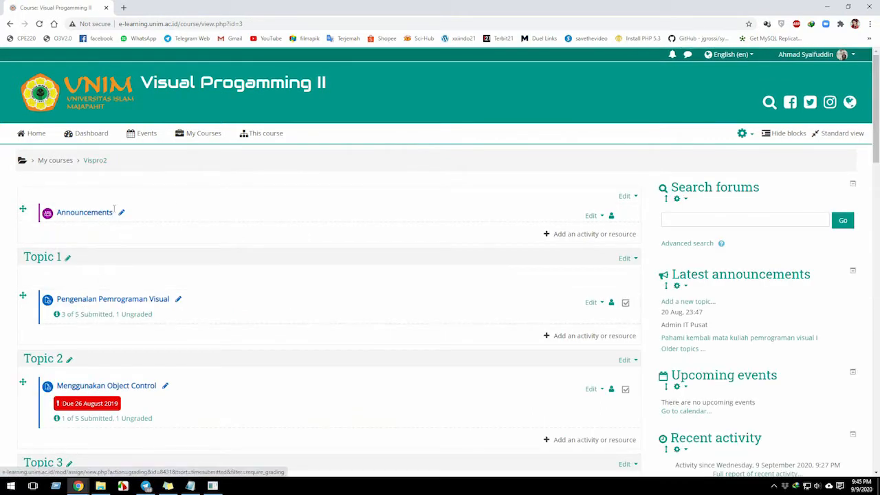
# Highlight the word "grup" in the Notepad Soft Technic notes and return to the course page in the browser.
pyautogui.click(190, 486)
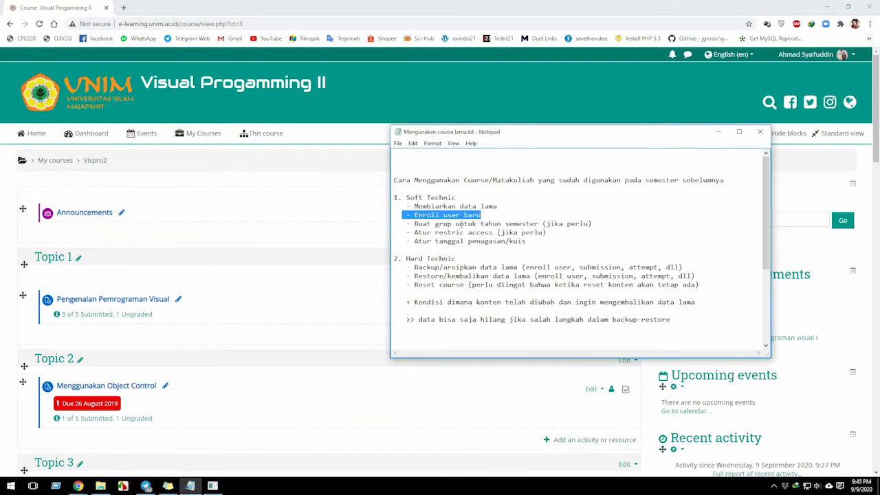
pyautogui.click(463, 223)
pyautogui.doubleClick(443, 224)
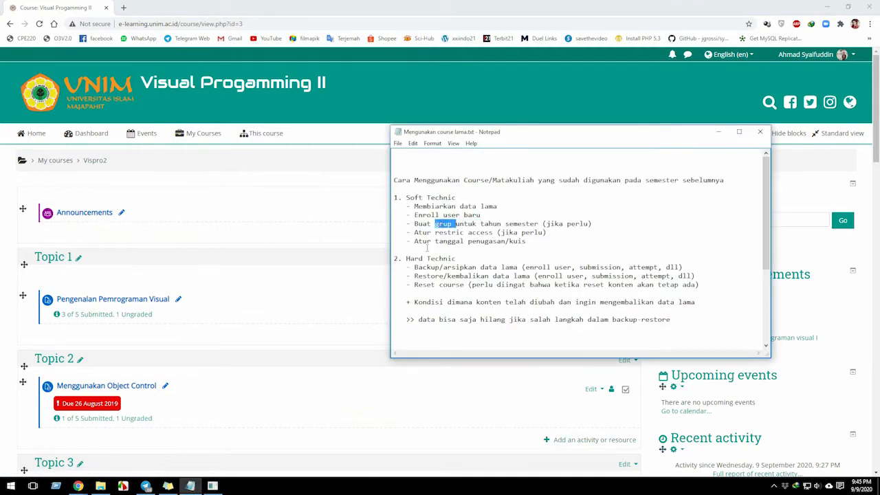
pyautogui.click(248, 280)
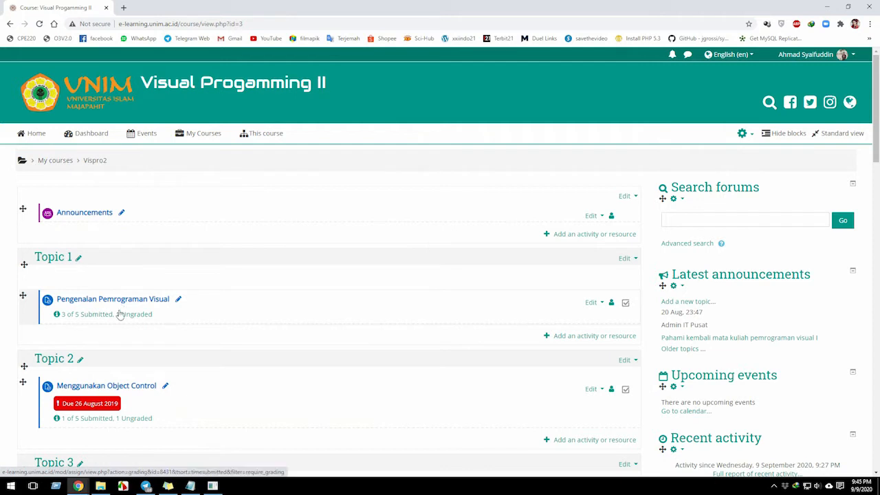
# Duplicate the Pengenalan Pemrograman Visual assignment in Topic 1 and hide the original from students.
pyautogui.click(595, 304)
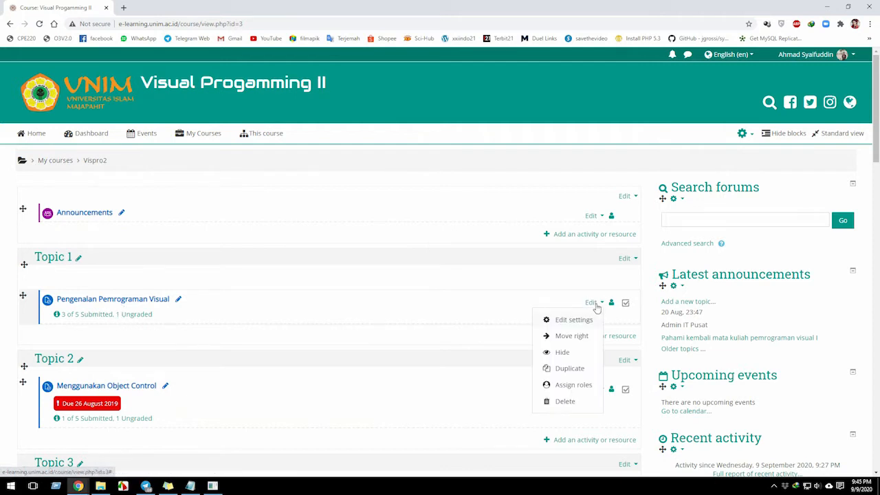
pyautogui.click(570, 370)
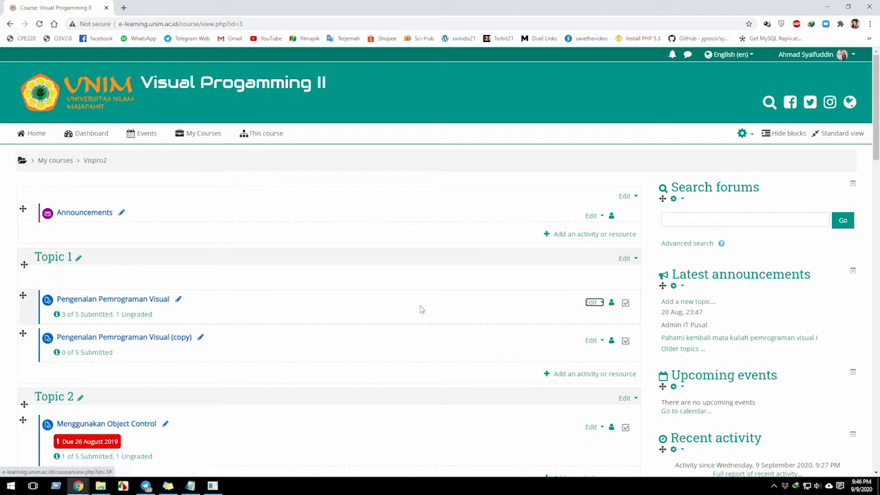
pyautogui.click(593, 303)
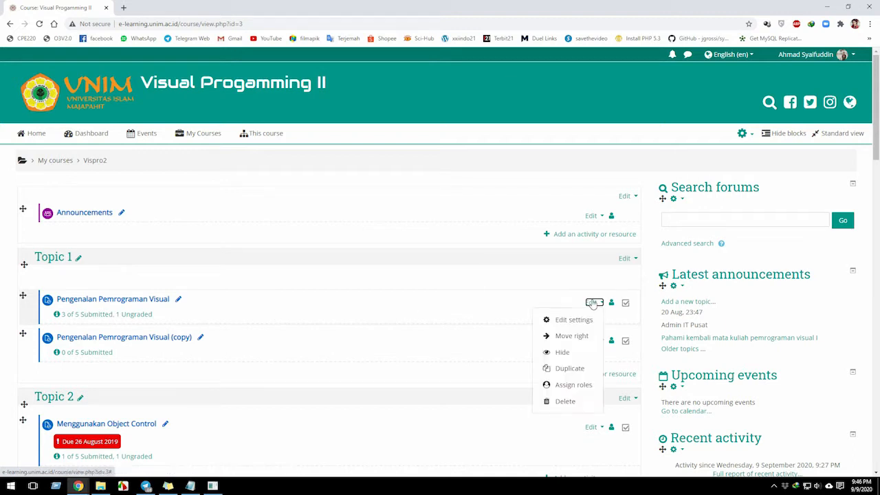
pyautogui.click(563, 352)
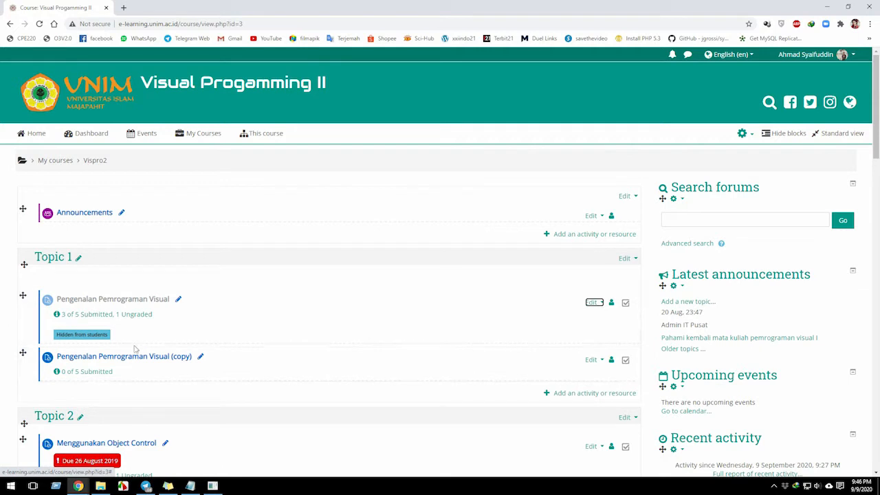
# Review the student submissions of the hidden Pengenalan Pemrograman Visual assignment and go back to the Vispro2 course page.
pyautogui.click(100, 321)
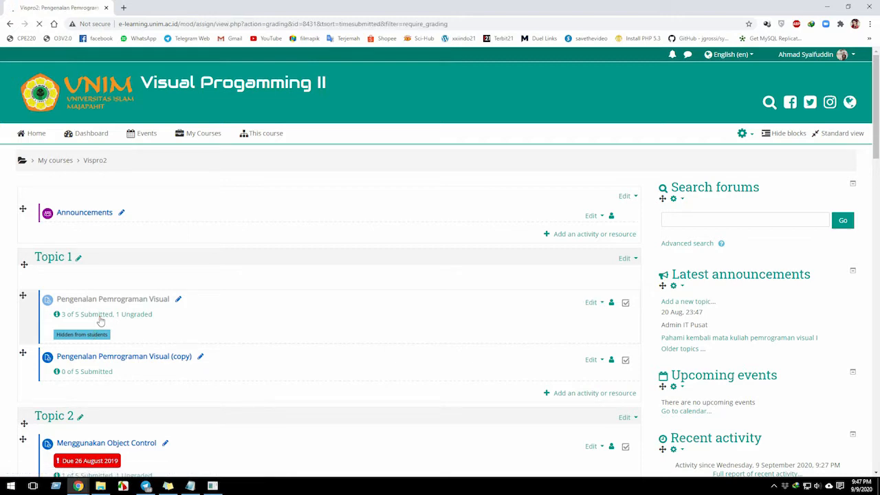
pyautogui.scroll(-1, 407, 397)
pyautogui.scroll(-4, 407, 397)
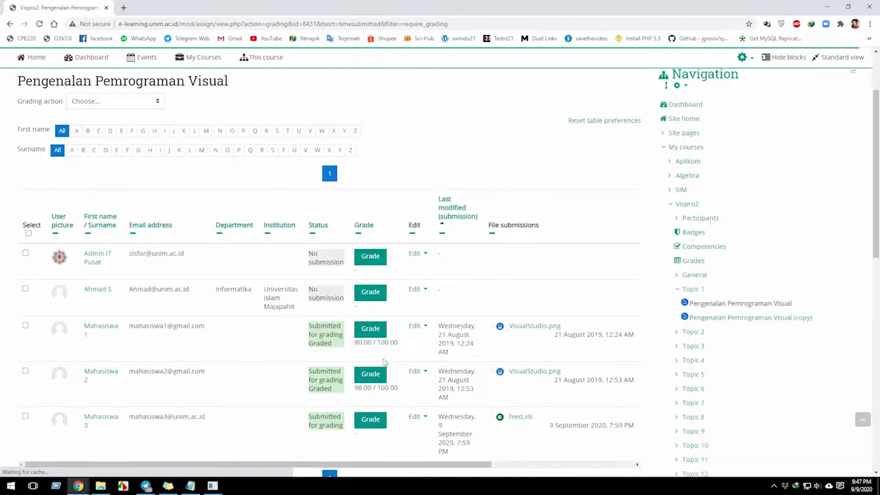
pyautogui.scroll(5, 339, 317)
pyautogui.scroll(-1, 260, 389)
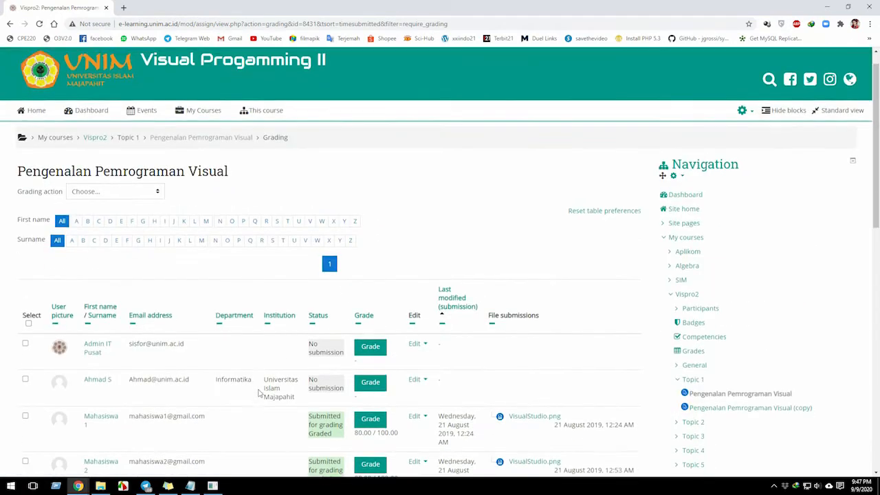
pyautogui.scroll(1, 259, 389)
pyautogui.moveTo(196, 143)
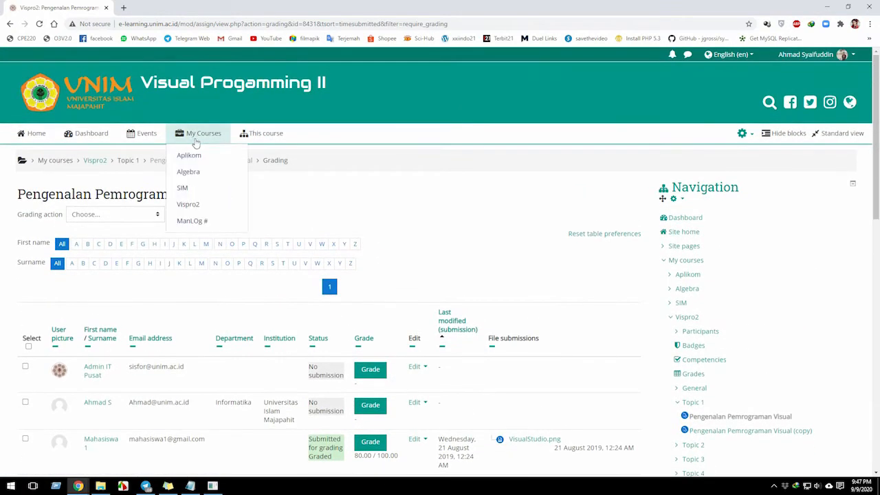
pyautogui.click(193, 204)
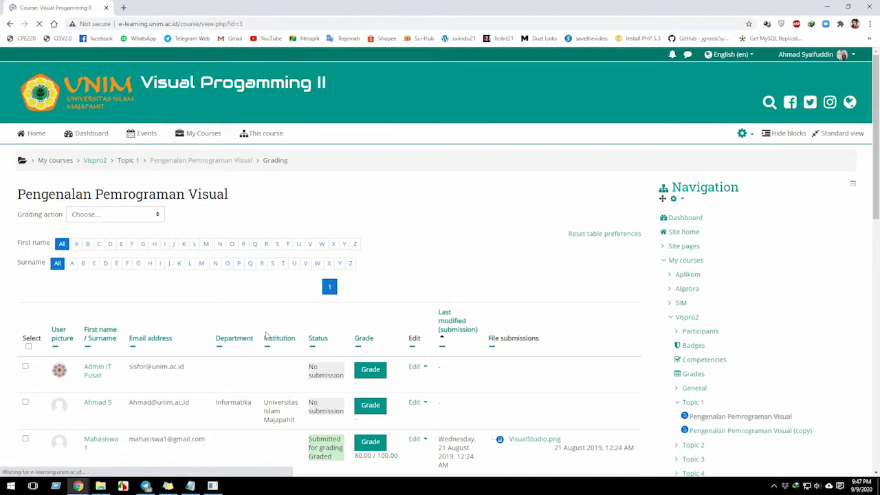
# Check the grading page of the Pengenalan Pemrograman Visual (copy) assignment and return to the Vispro2 course page.
pyautogui.scroll(-1, 92, 365)
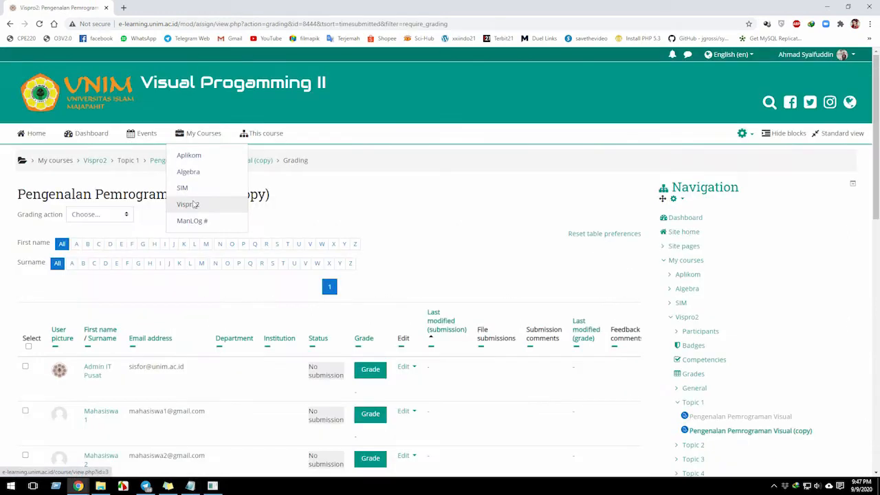
pyautogui.click(192, 204)
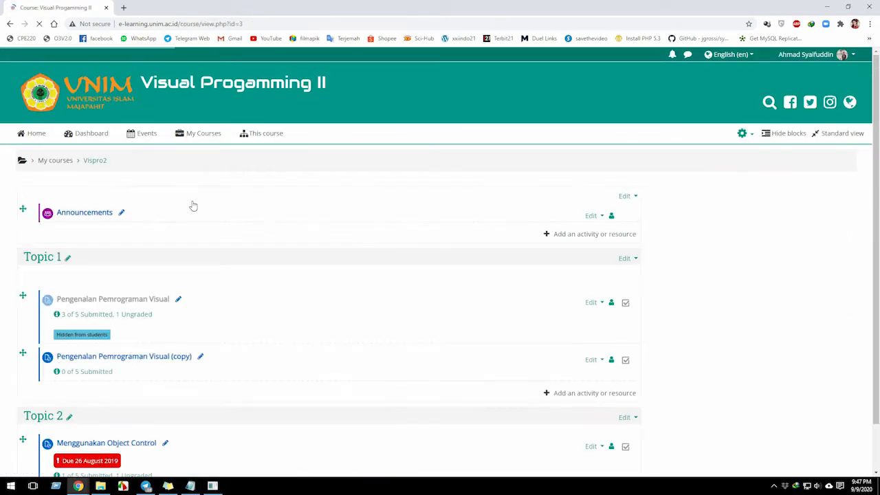
pyautogui.scroll(-1, 129, 358)
pyautogui.scroll(1, 150, 311)
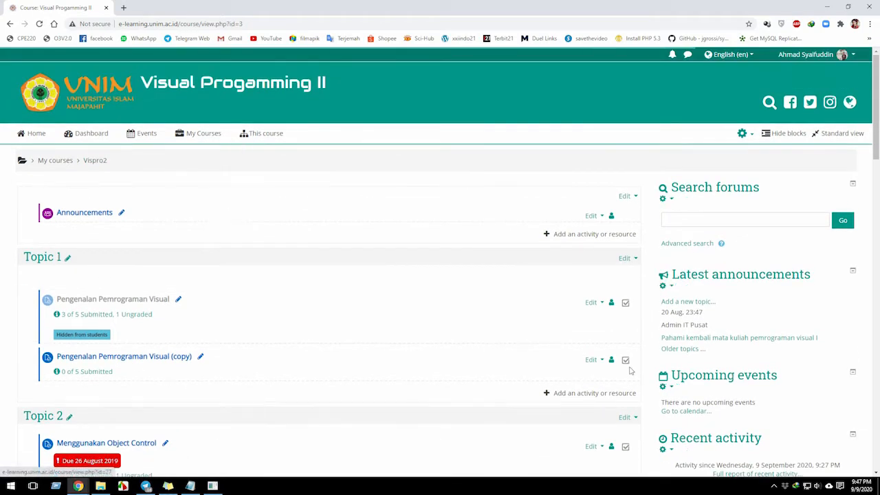
# Open the Groups page from the user settings in the Vispro2 course administration.
pyautogui.scroll(-3, 630, 371)
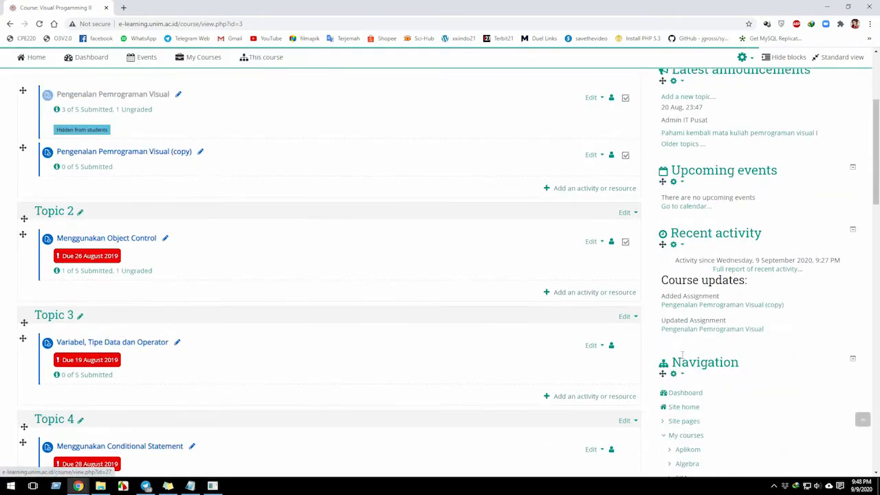
pyautogui.scroll(-3, 678, 357)
pyautogui.scroll(-5, 673, 348)
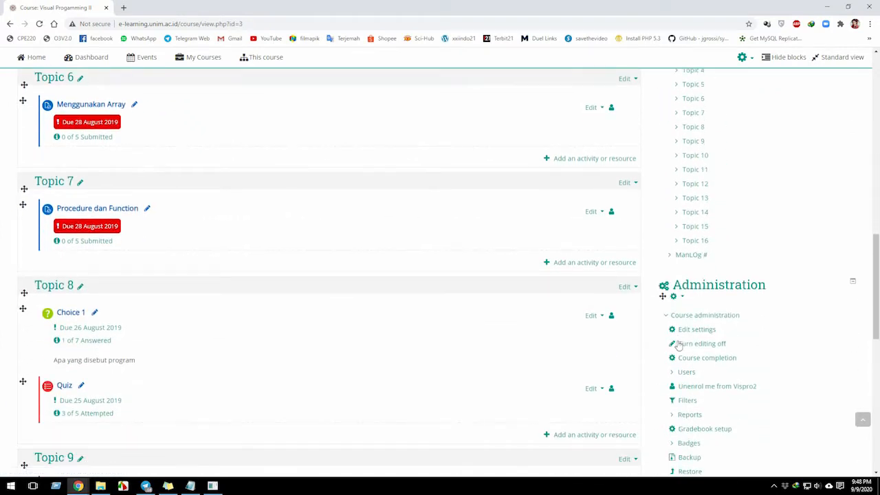
pyautogui.scroll(-1, 672, 343)
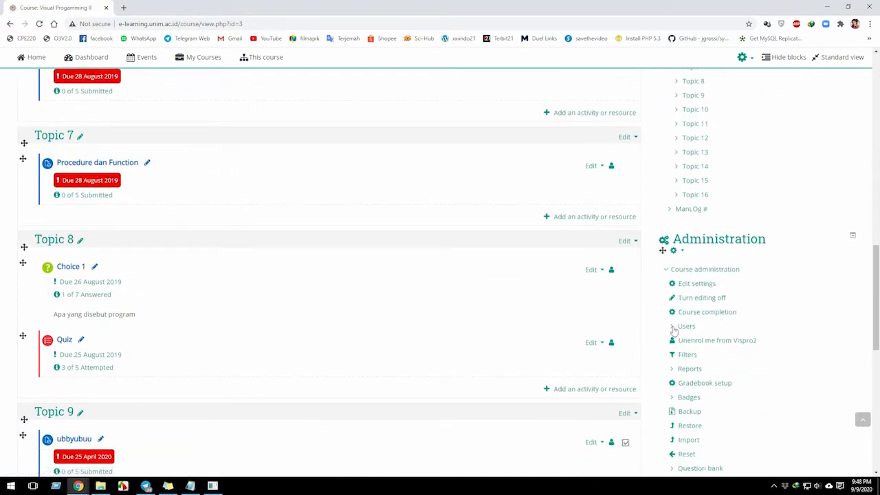
pyautogui.click(684, 327)
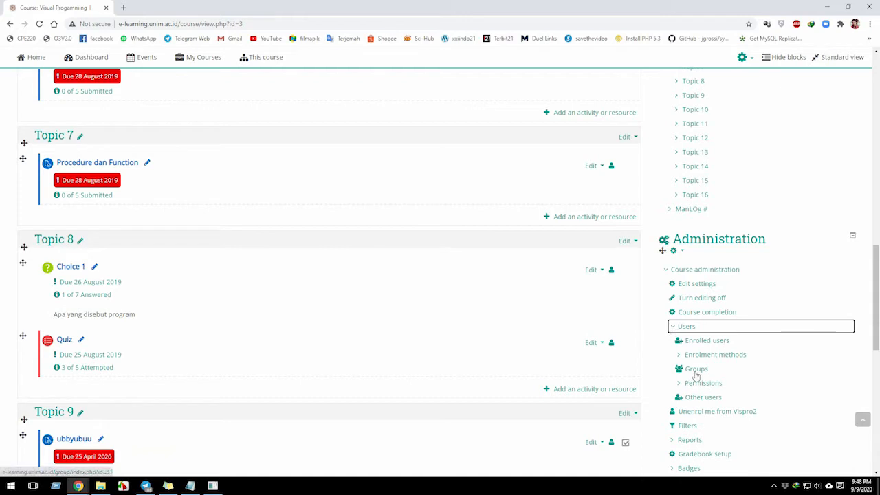
pyautogui.click(675, 328)
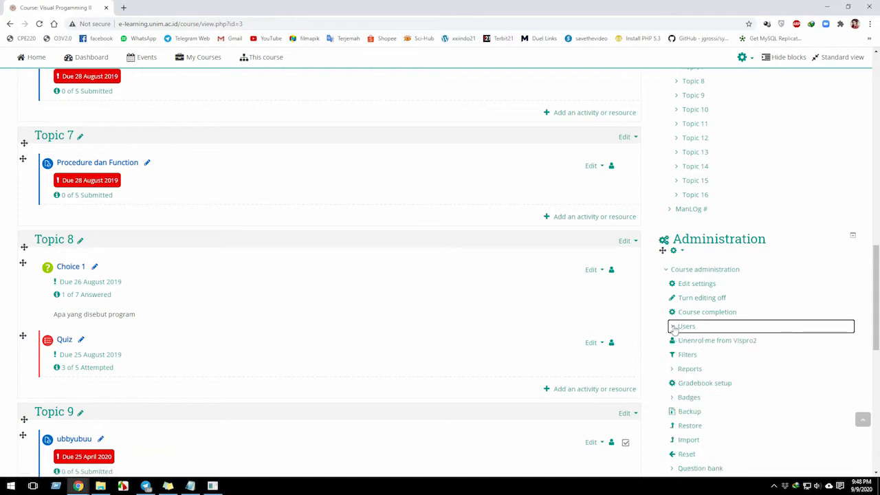
pyautogui.click(674, 328)
pyautogui.click(696, 369)
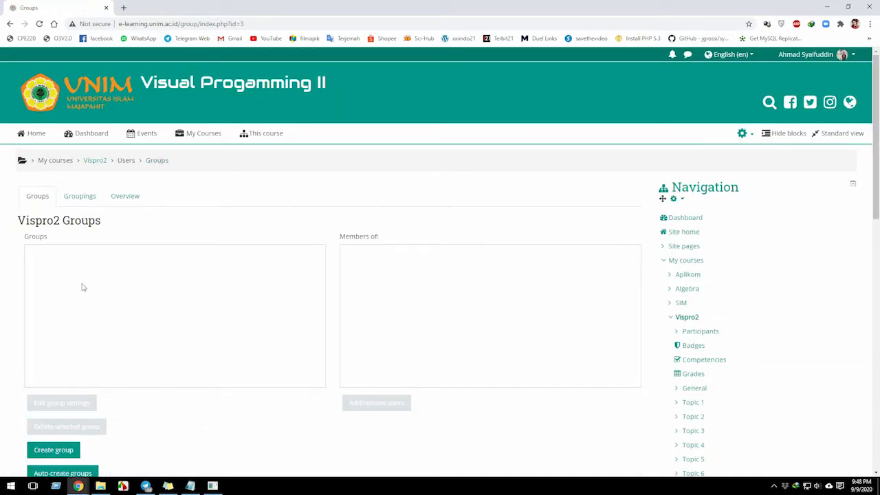
# Start a new group in the Vispro2 course and name it "INF Ganjil 2020 A".
pyautogui.scroll(-2, 77, 300)
pyautogui.click(64, 451)
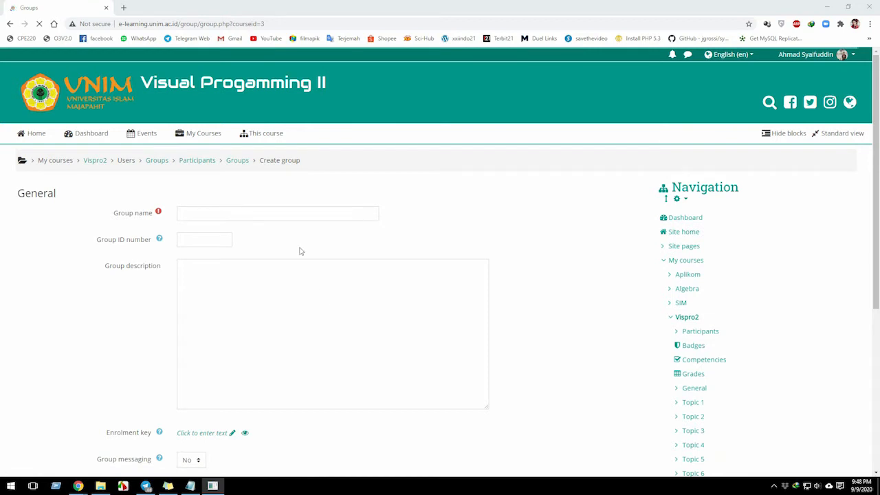
pyautogui.click(303, 214)
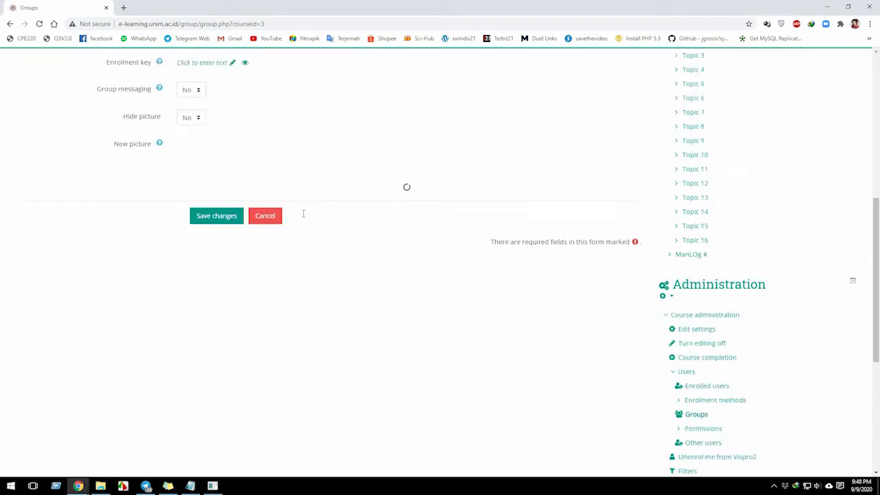
pyautogui.scroll(-5, 303, 213)
pyautogui.scroll(6, 303, 217)
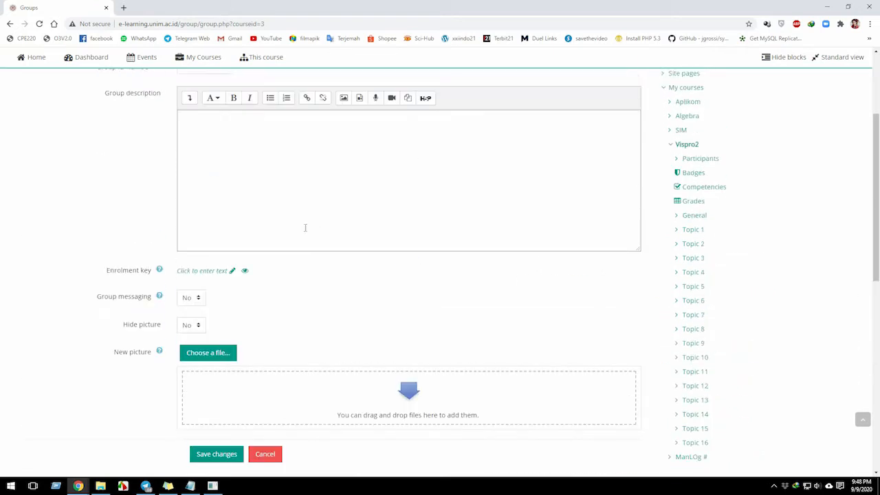
pyautogui.click(217, 201)
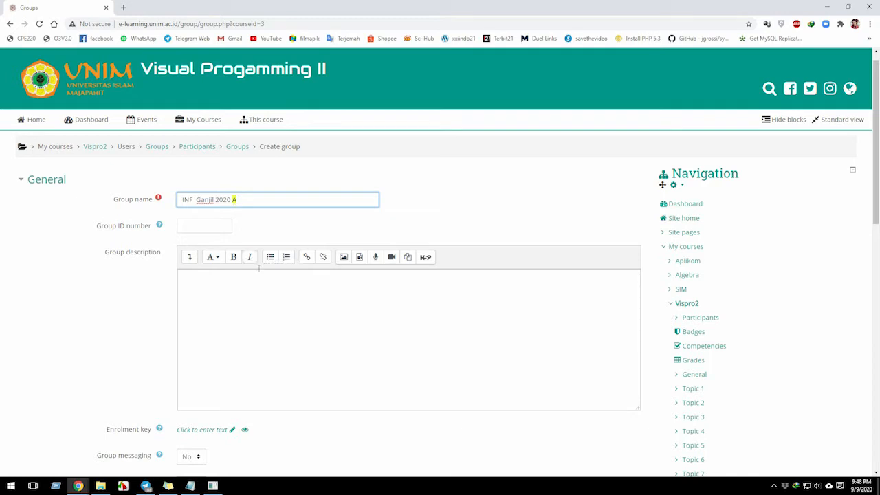
# Copy the group name "INF Ganjil 2020 A" into the group description and save the new group.
pyautogui.click(262, 333)
pyautogui.scroll(-2, 240, 267)
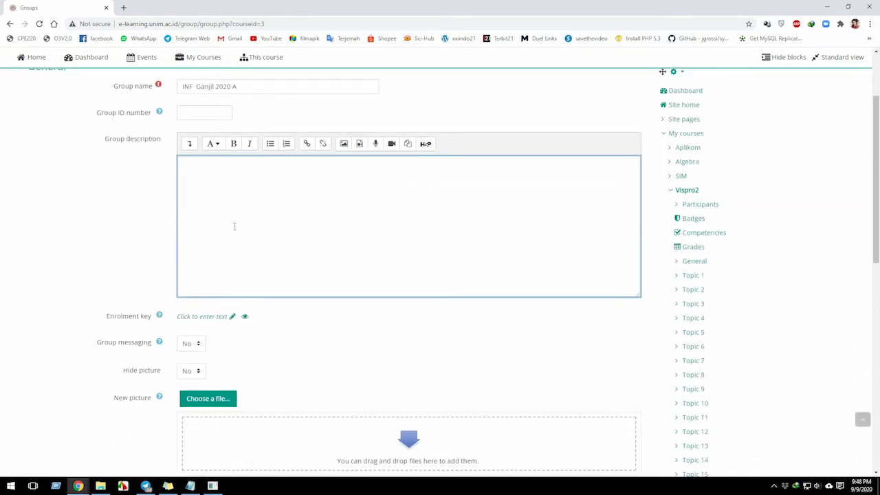
pyautogui.scroll(2, 231, 225)
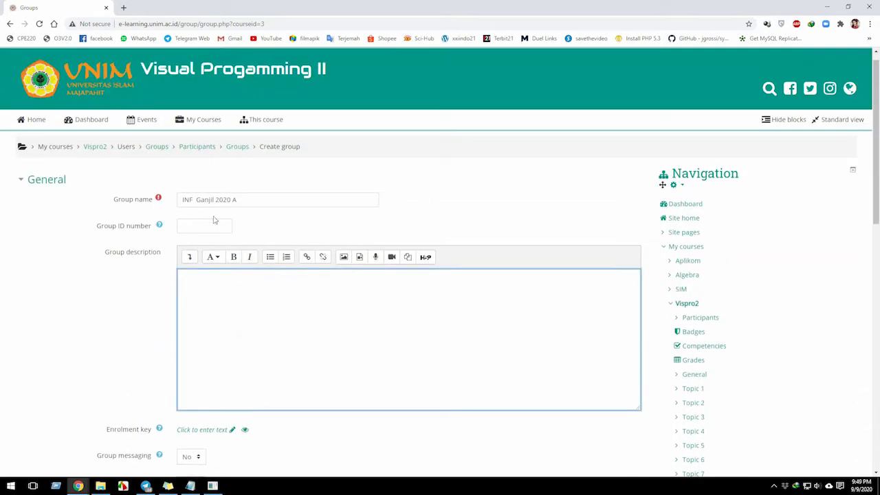
pyautogui.tripleClick(207, 202)
pyautogui.hotkey('ctrl', 'c')
pyautogui.click(210, 280)
pyautogui.hotkey('ctrl', 'v')
pyautogui.scroll(-2, 206, 303)
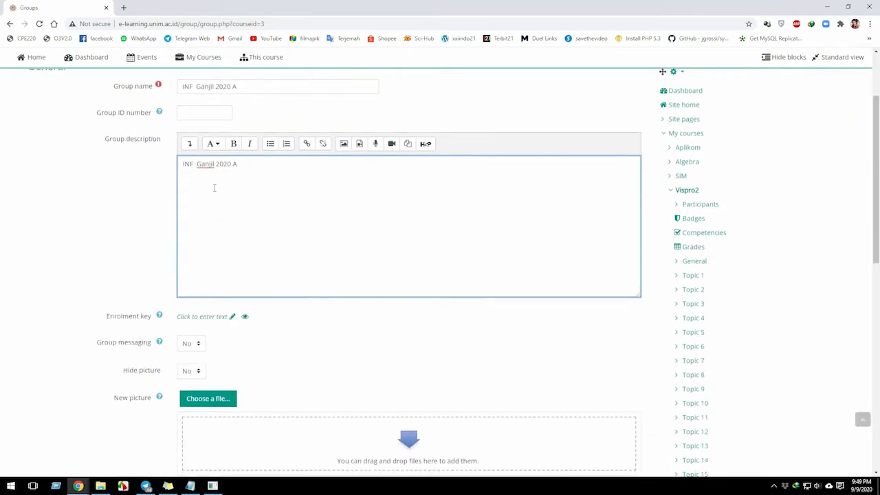
pyautogui.scroll(-2, 219, 349)
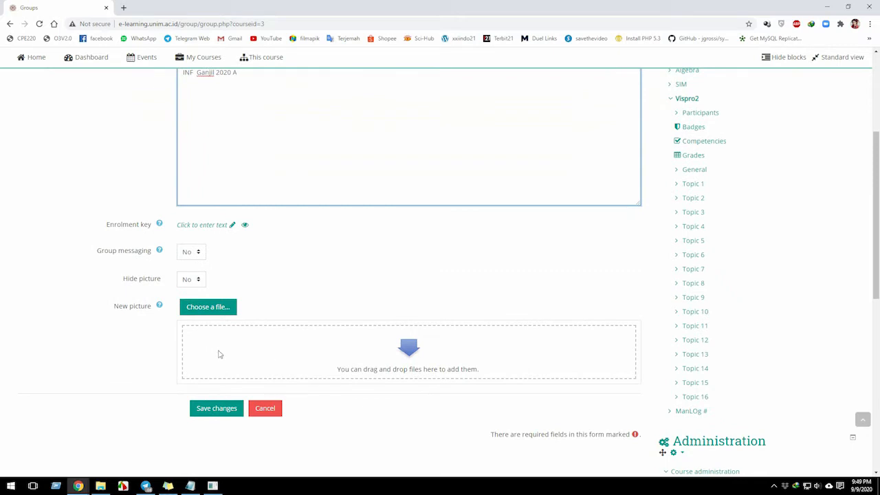
pyautogui.click(217, 408)
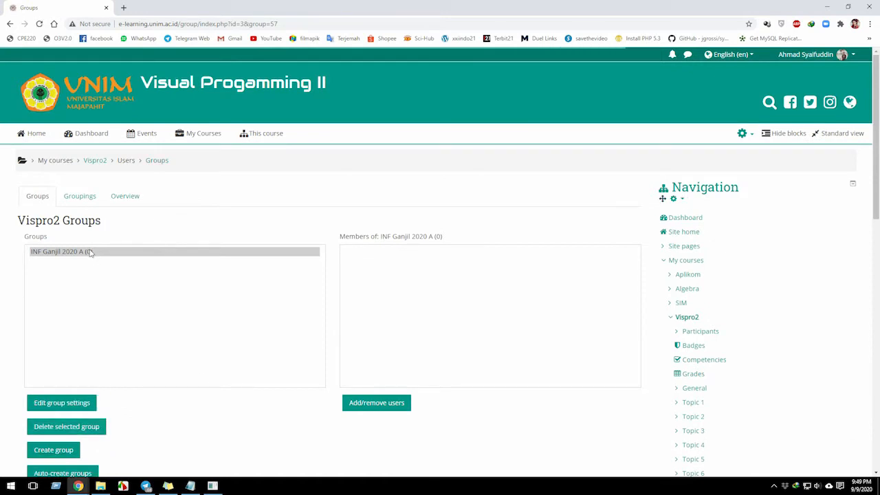
# Open the user management of the INF Ganjil 2020 A group and add Admin IT Pusat as a member.
pyautogui.click(384, 300)
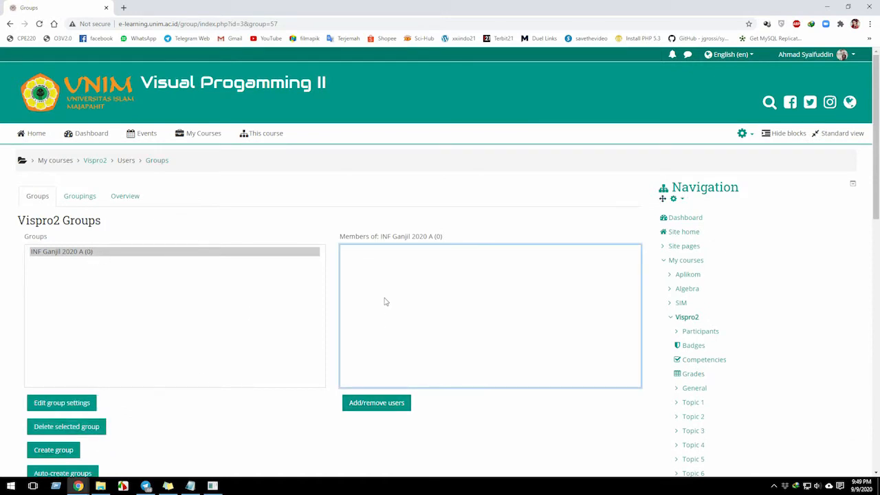
pyautogui.click(369, 405)
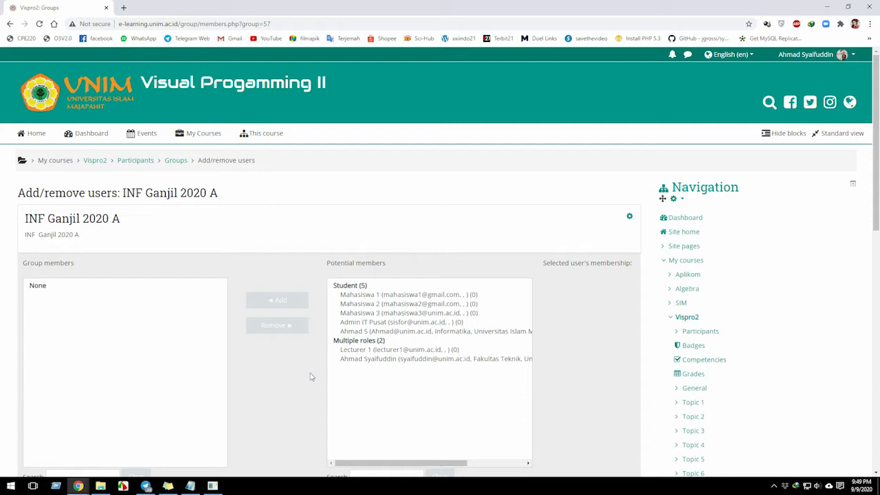
pyautogui.click(360, 322)
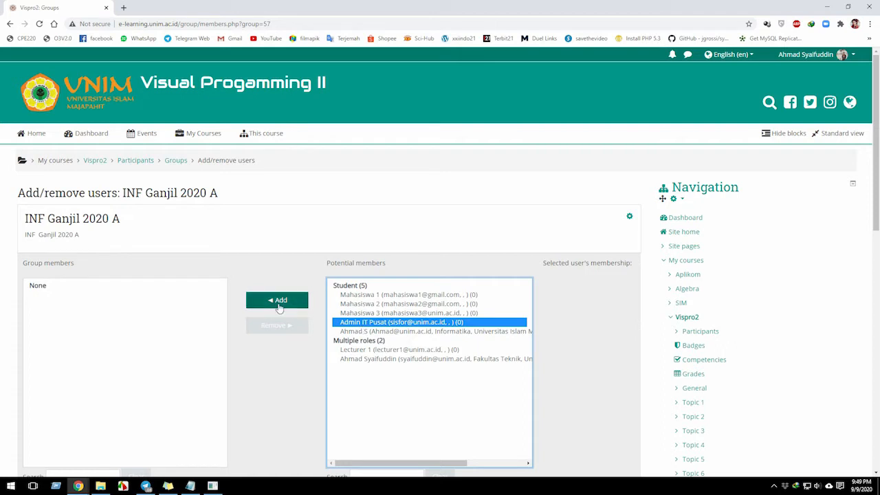
pyautogui.tripleClick(45, 234)
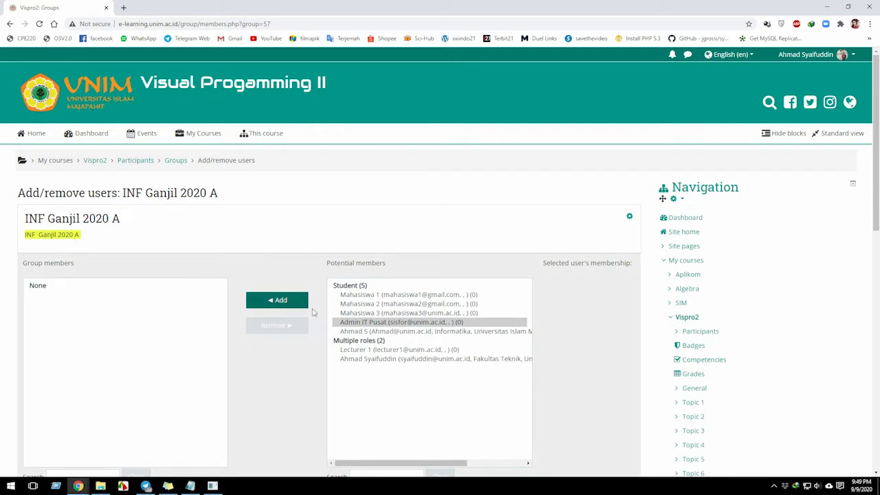
pyautogui.click(353, 322)
pyautogui.click(289, 303)
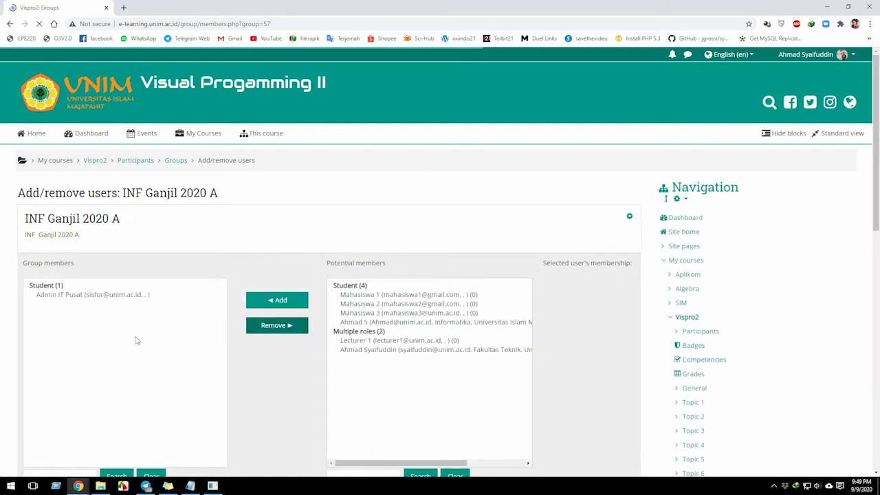
# Add Mahasiswa 3 to the members of the INF Ganjil 2020 A group.
pyautogui.scroll(-2, 83, 302)
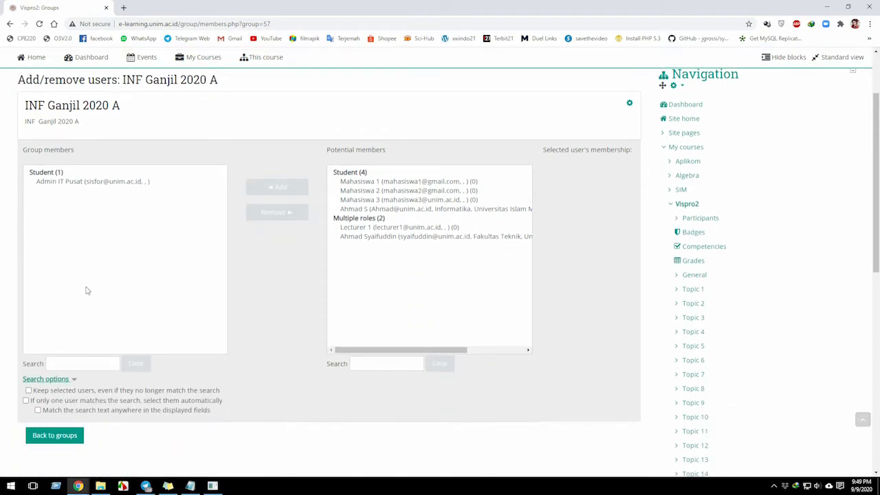
pyautogui.click(382, 200)
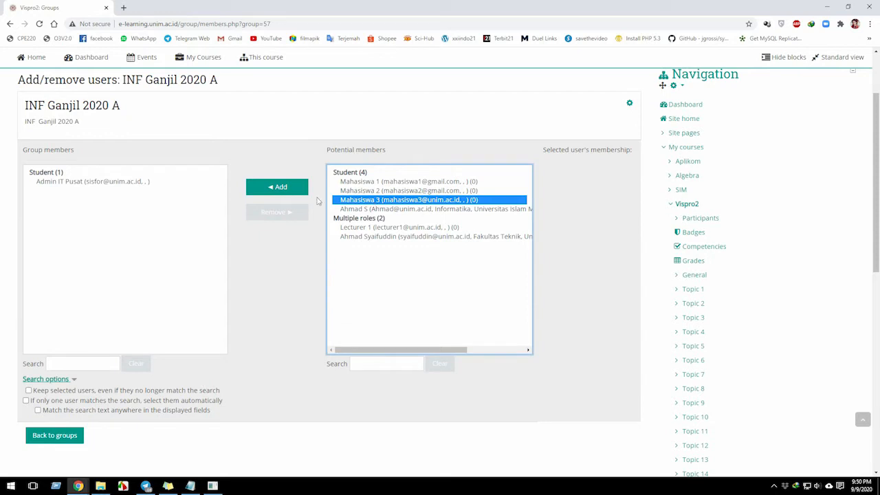
pyautogui.click(284, 190)
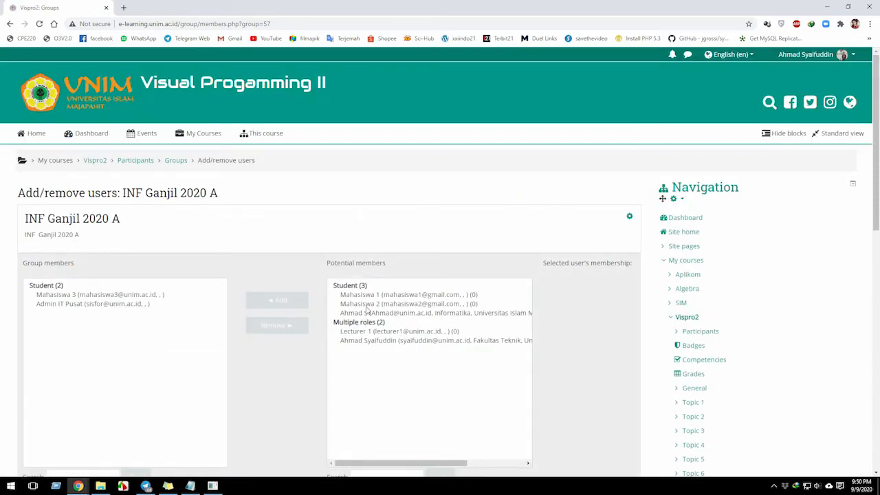
pyautogui.click(100, 295)
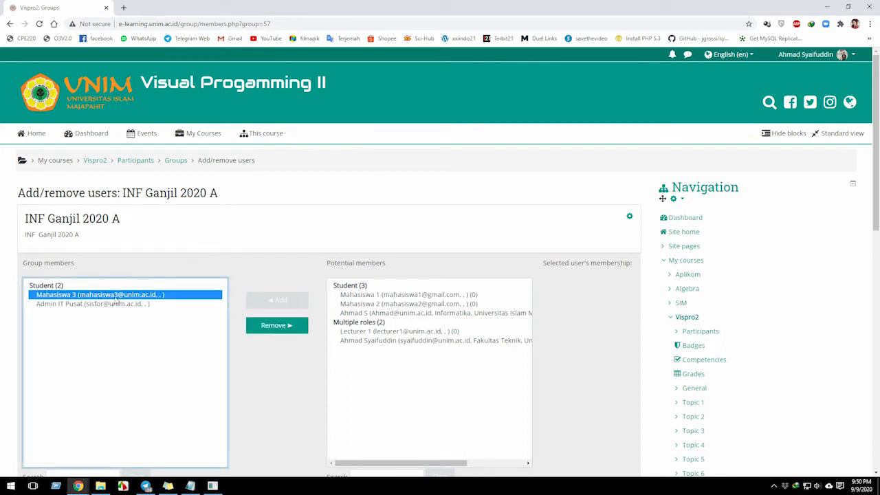
pyautogui.scroll(-3, 126, 301)
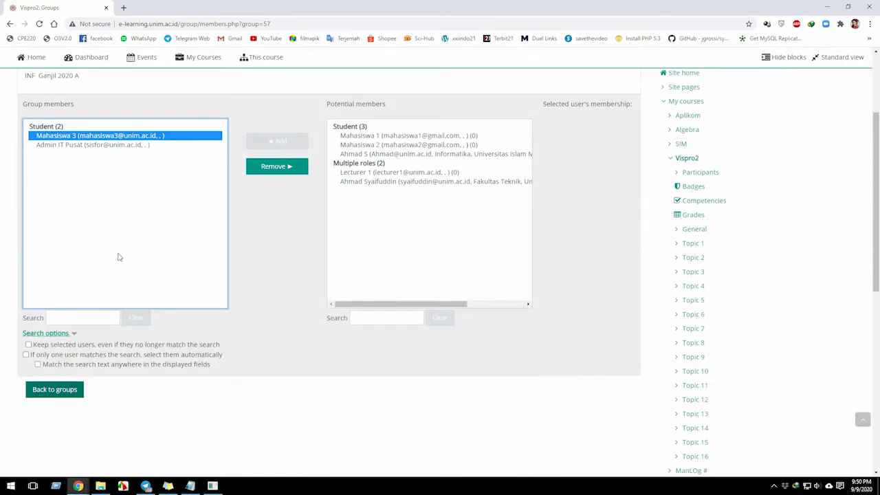
# Return to the groups overview and go back to the Vispro2 course page.
pyautogui.click(55, 391)
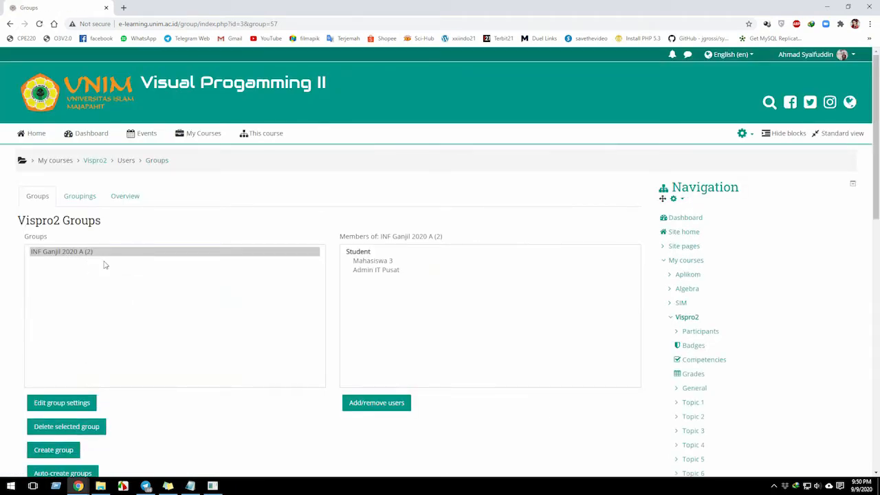
pyautogui.moveTo(180, 134)
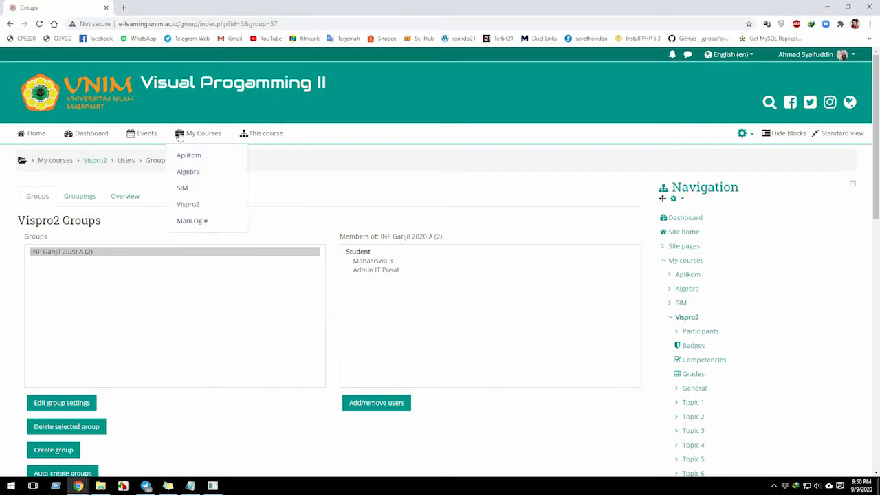
pyautogui.click(190, 205)
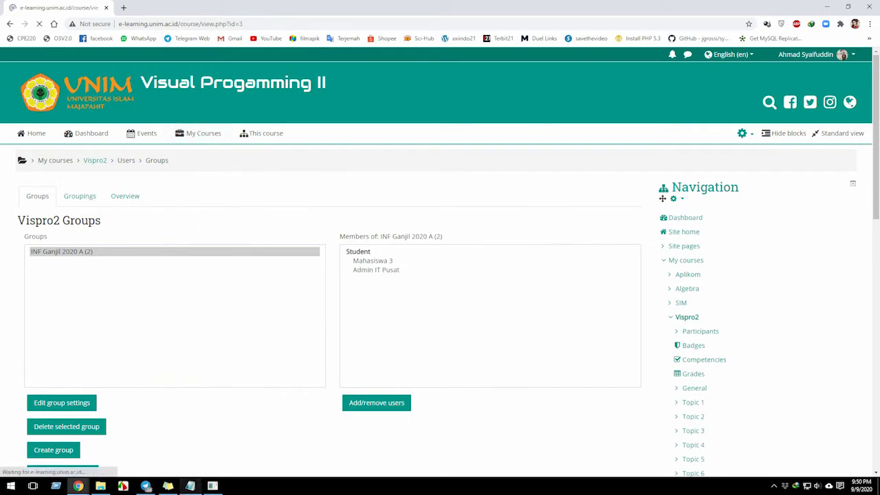
pyautogui.moveTo(196, 140)
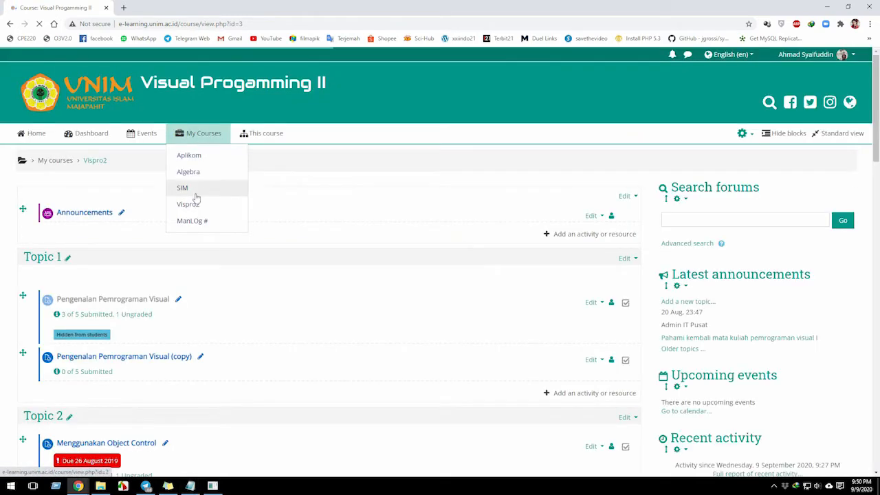
# Switch to the Notepad notes, highlight "restric" in the Soft Technic list, and return to the Vispro2 course page in Chrome.
pyautogui.click(190, 487)
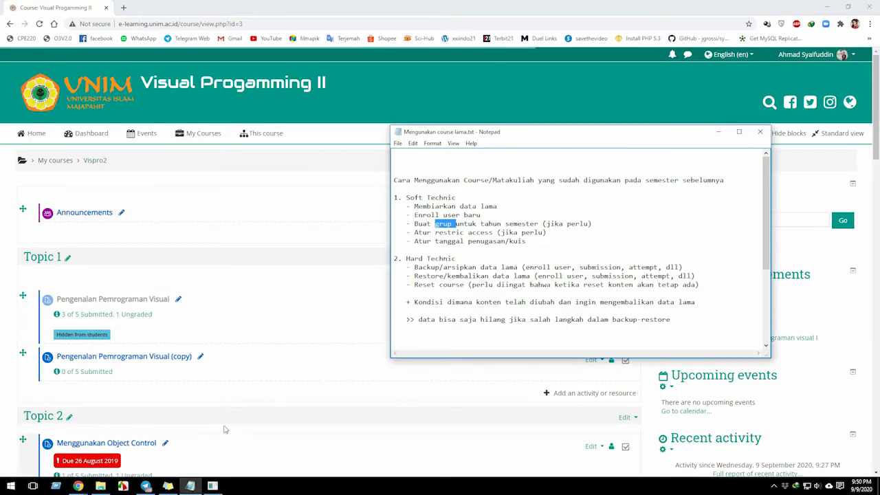
pyautogui.doubleClick(449, 233)
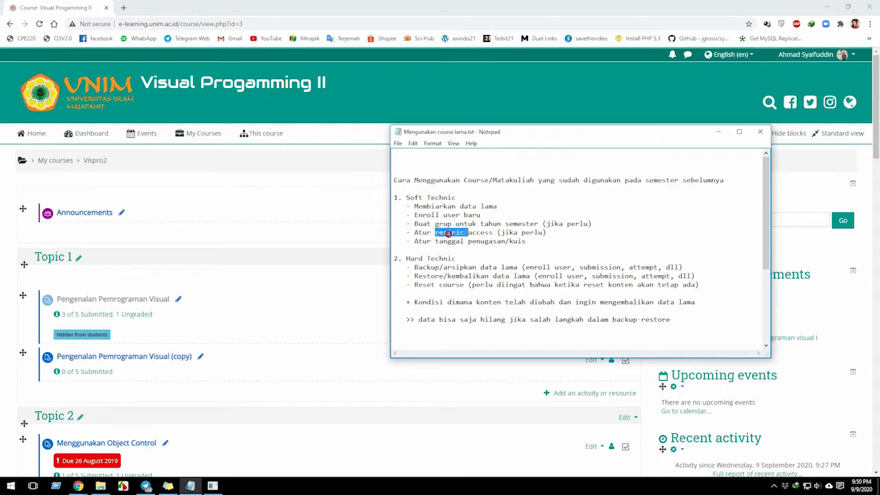
pyautogui.click(449, 233)
pyautogui.doubleClick(449, 233)
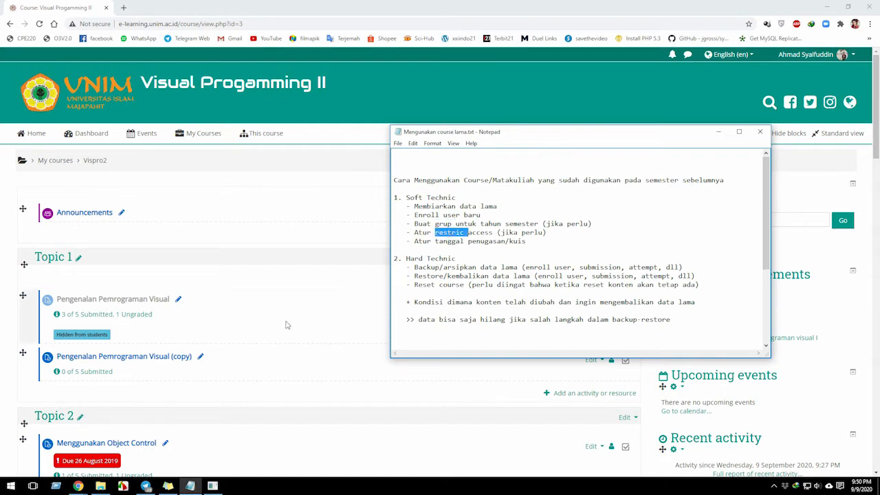
pyautogui.click(277, 399)
pyautogui.scroll(-1, 278, 398)
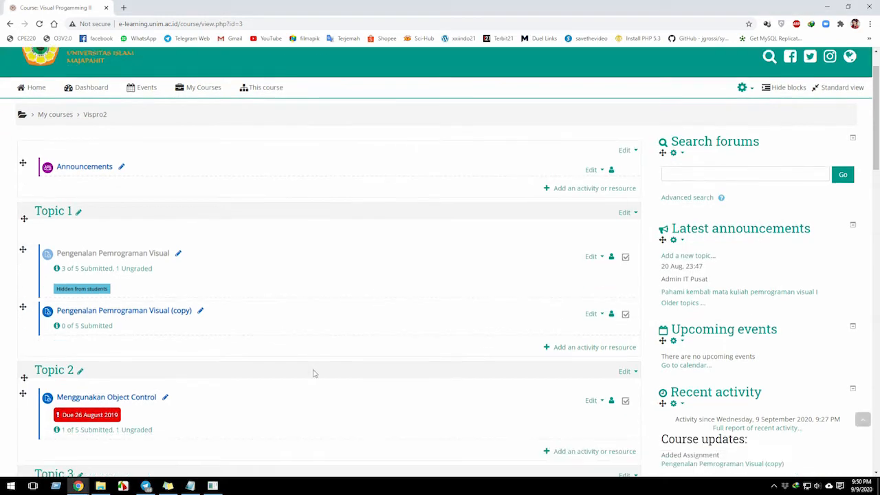
pyautogui.click(191, 486)
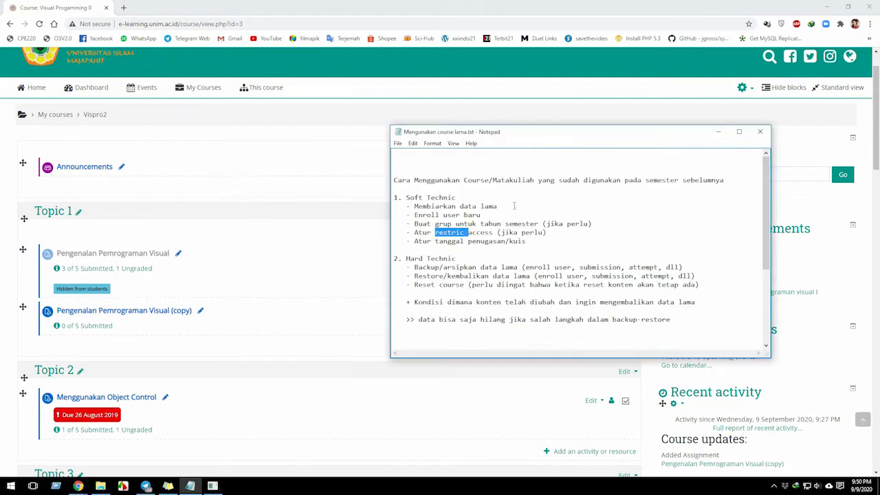
pyautogui.click(205, 364)
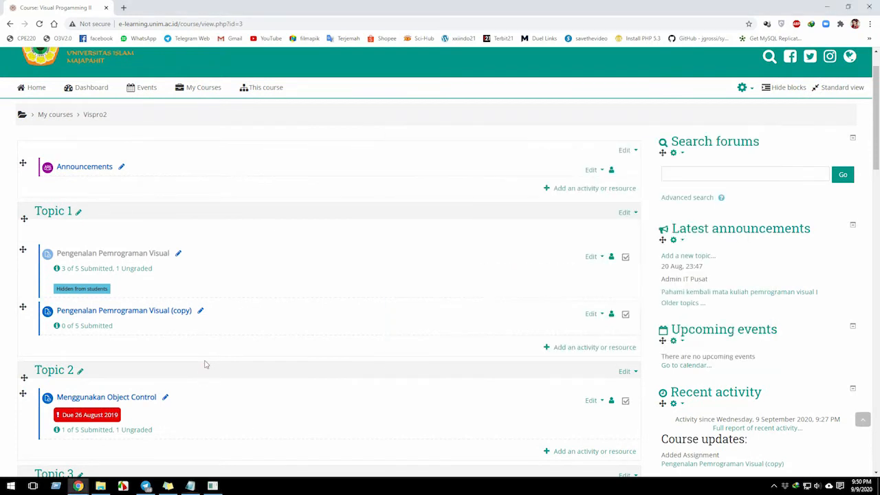
# Open the settings of the Pengenalan Pemrograman Visual (copy) assignment in Topic 1.
pyautogui.click(593, 314)
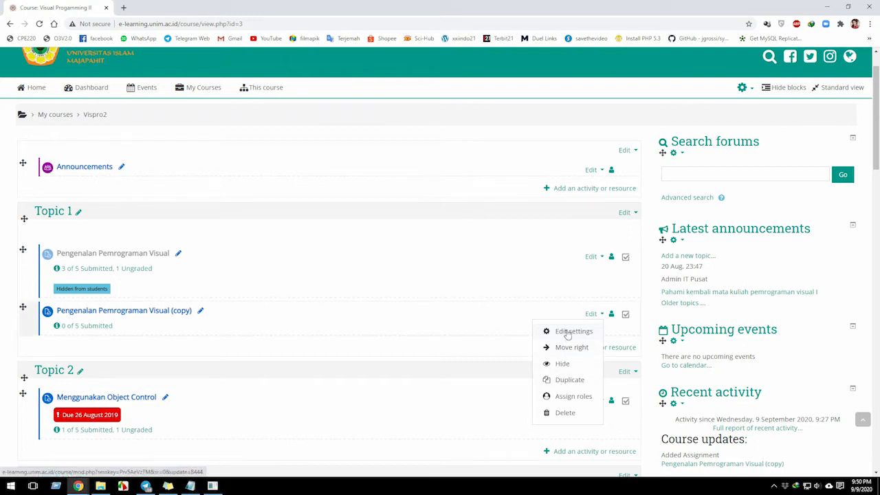
pyautogui.click(526, 336)
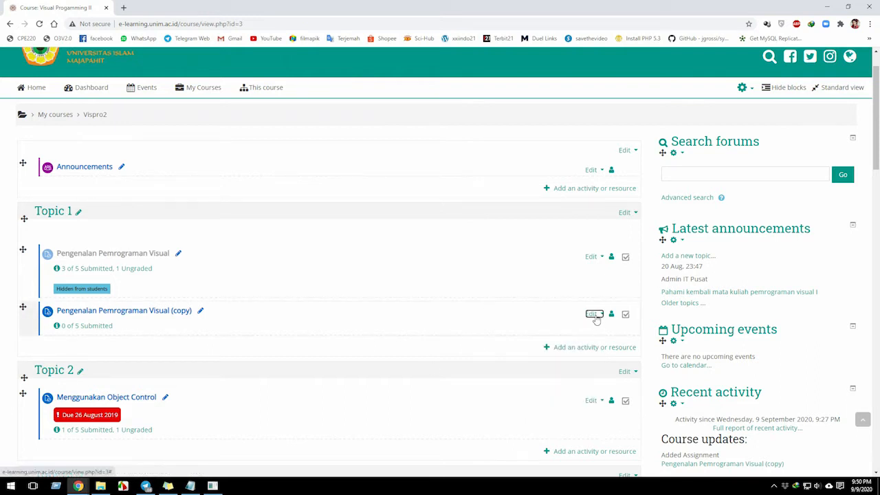
pyautogui.click(594, 315)
pyautogui.click(571, 331)
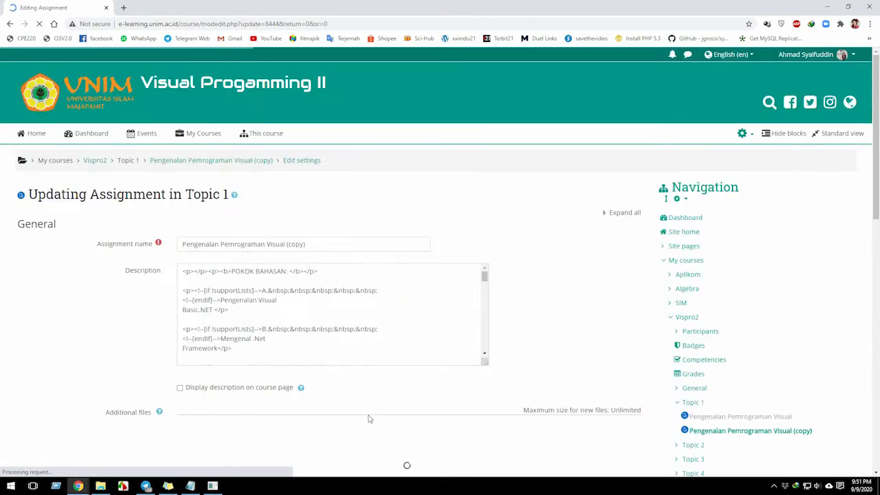
# Enable the due date in the assignment's Availability settings.
pyautogui.scroll(-2, 193, 368)
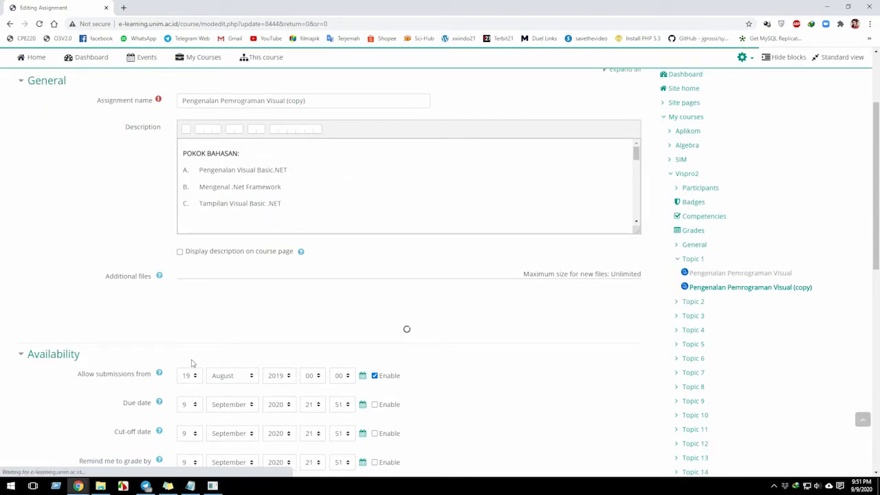
pyautogui.scroll(-4, 194, 344)
pyautogui.scroll(-5, 194, 344)
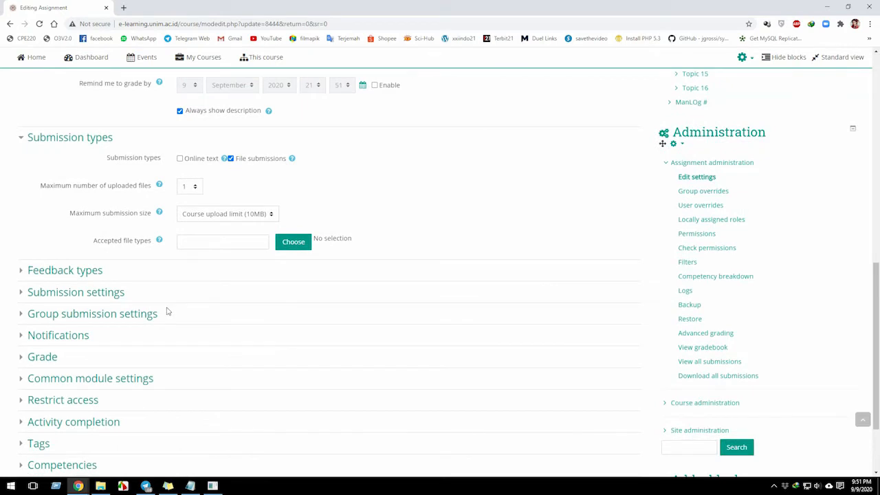
pyautogui.scroll(-1, 86, 396)
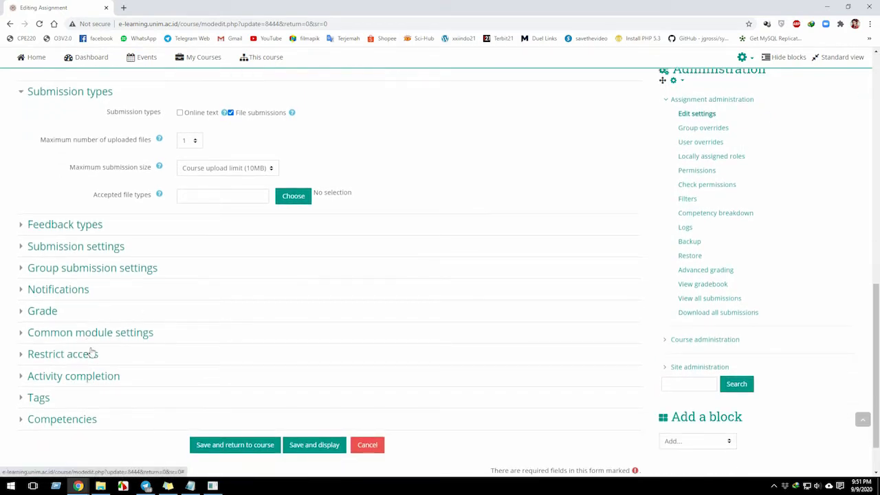
pyautogui.scroll(6, 93, 352)
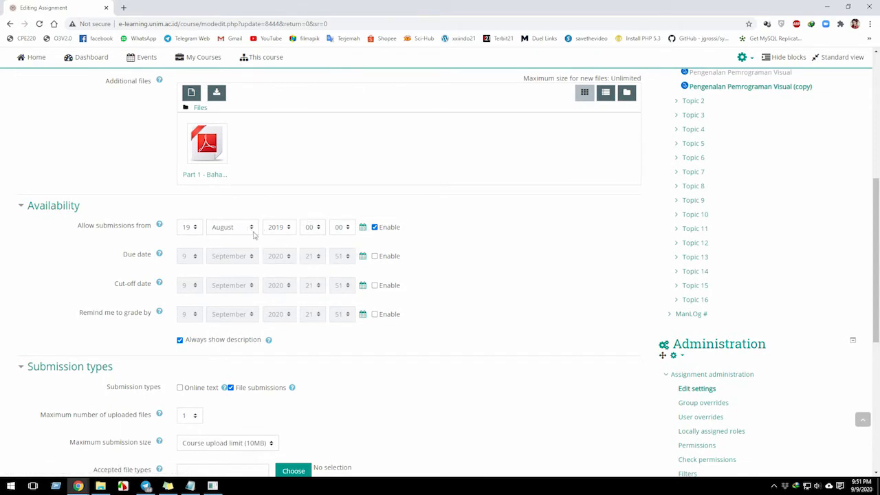
pyautogui.click(376, 257)
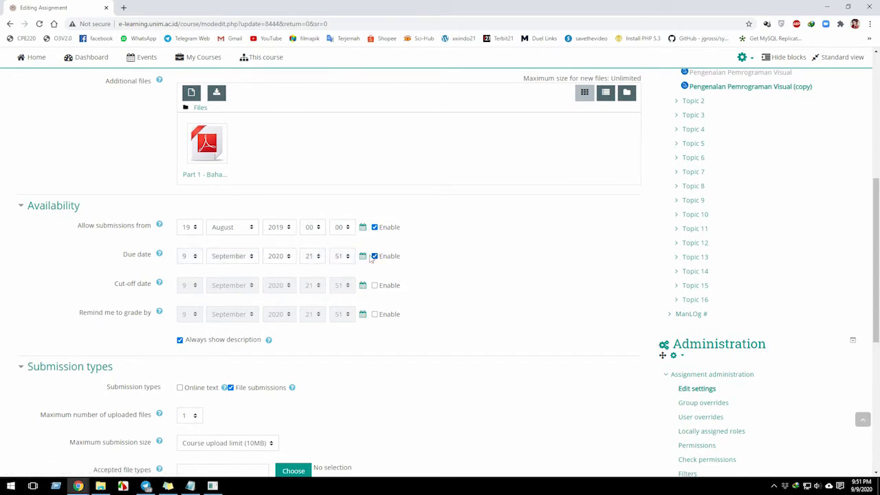
# Set the assignment's "Allow submissions from" date to 1 September 2020.
pyautogui.click(290, 229)
pyautogui.click(288, 228)
pyautogui.click(287, 227)
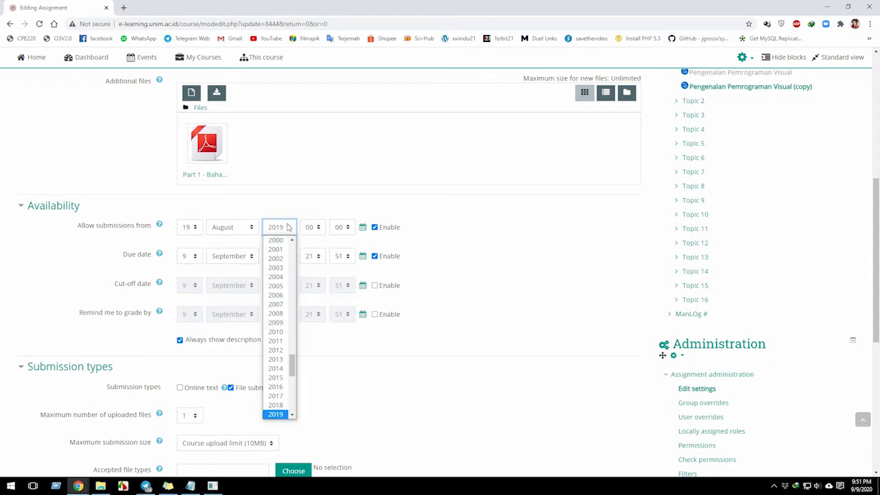
pyautogui.scroll(-3, 279, 344)
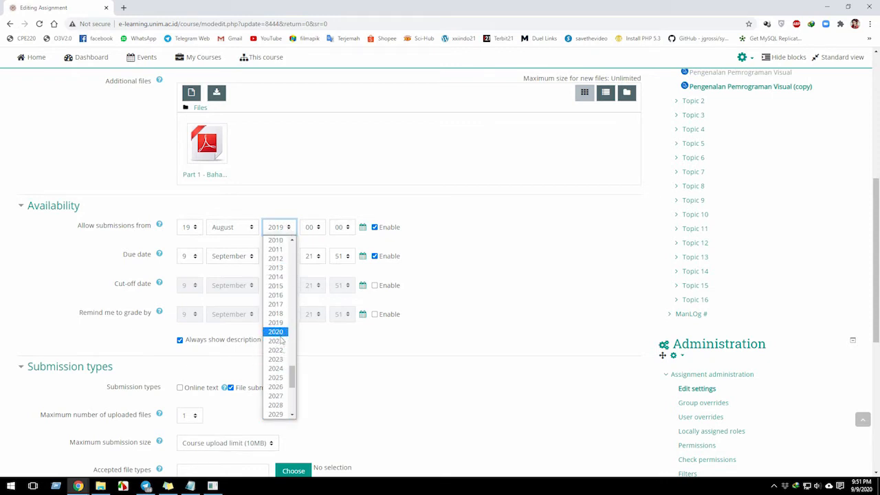
pyautogui.click(278, 334)
pyautogui.click(287, 258)
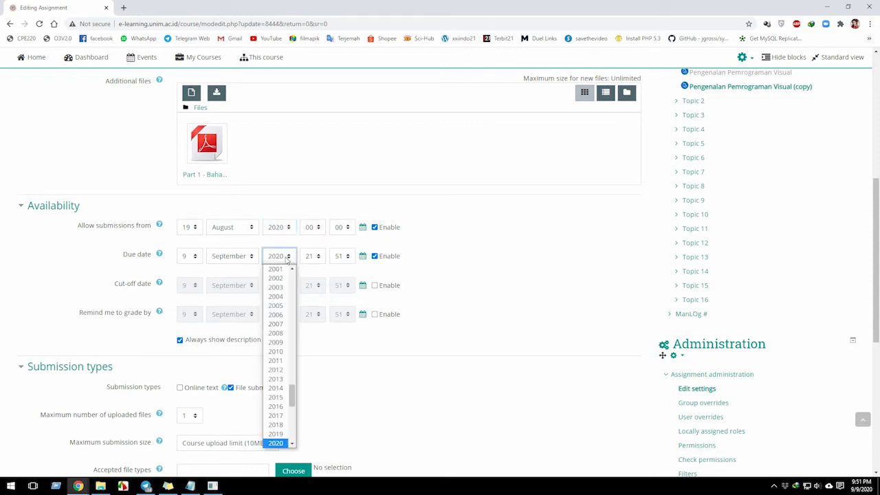
pyautogui.click(285, 256)
pyautogui.click(242, 232)
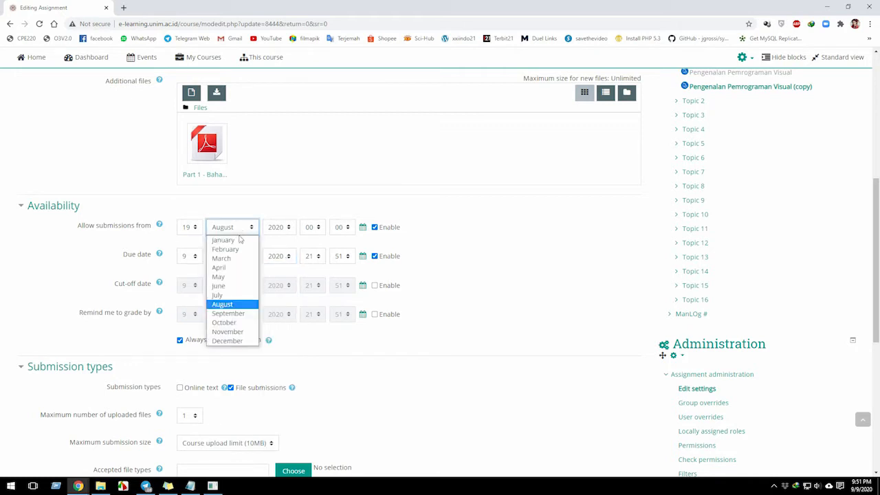
pyautogui.click(237, 313)
pyautogui.click(191, 229)
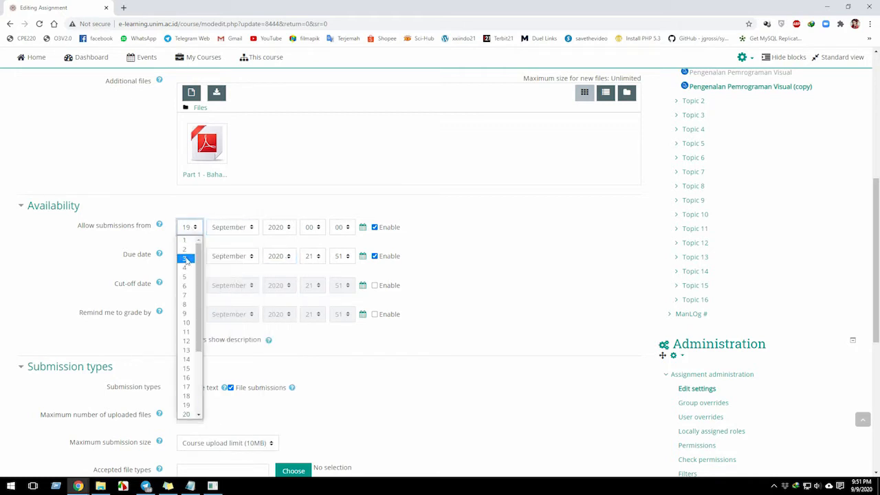
pyautogui.click(185, 240)
# Select 9 September as the day and month of the assignment's due date.
pyautogui.click(227, 256)
pyautogui.click(184, 256)
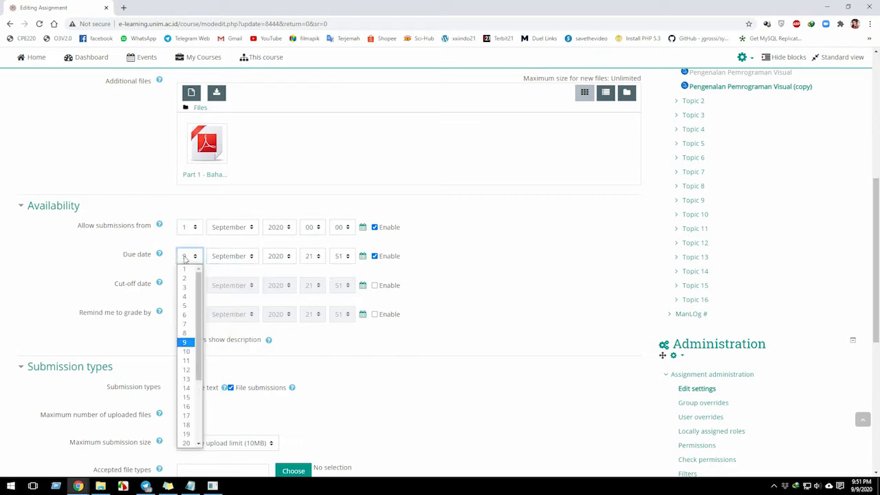
pyautogui.click(184, 341)
pyautogui.click(229, 256)
pyautogui.click(233, 341)
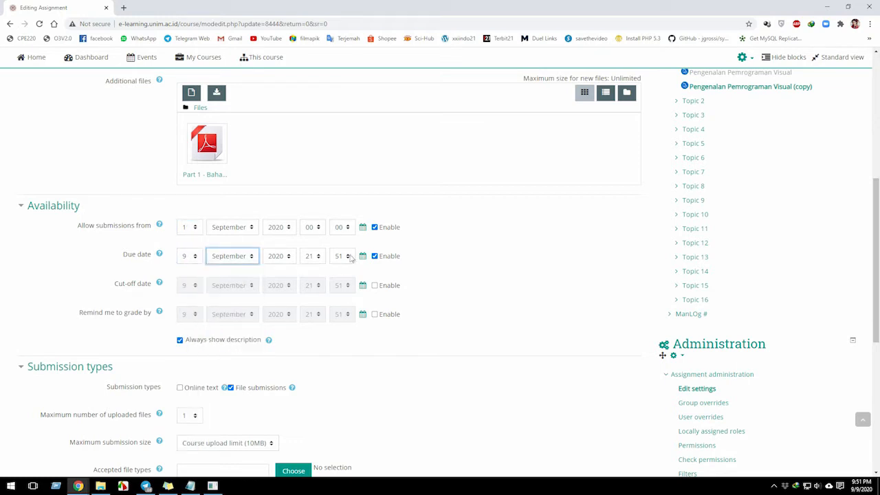
pyautogui.click(303, 377)
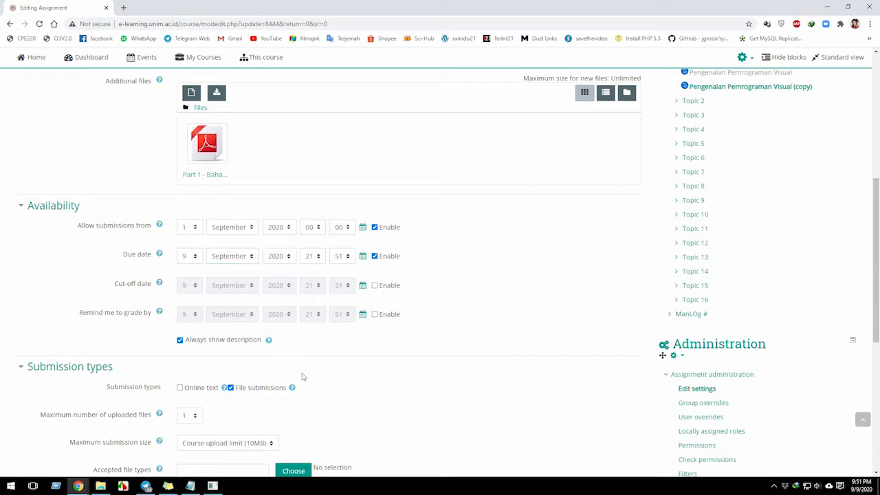
# Consult the Soft Technic list in the Notepad notes and return to the assignment settings in Chrome.
pyautogui.scroll(-5, 289, 368)
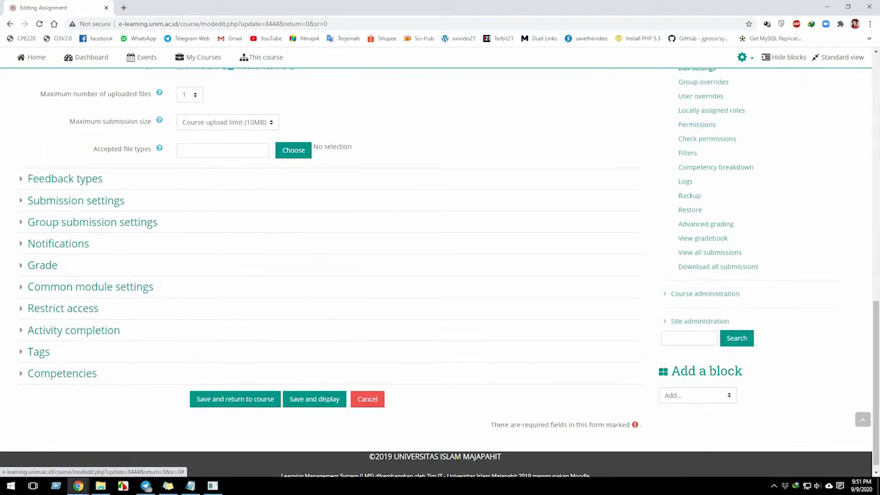
pyautogui.click(190, 486)
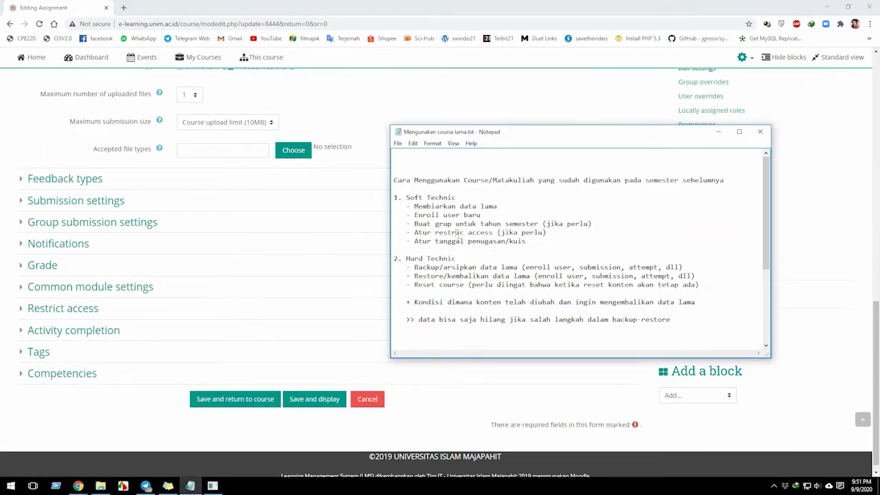
pyautogui.click(79, 421)
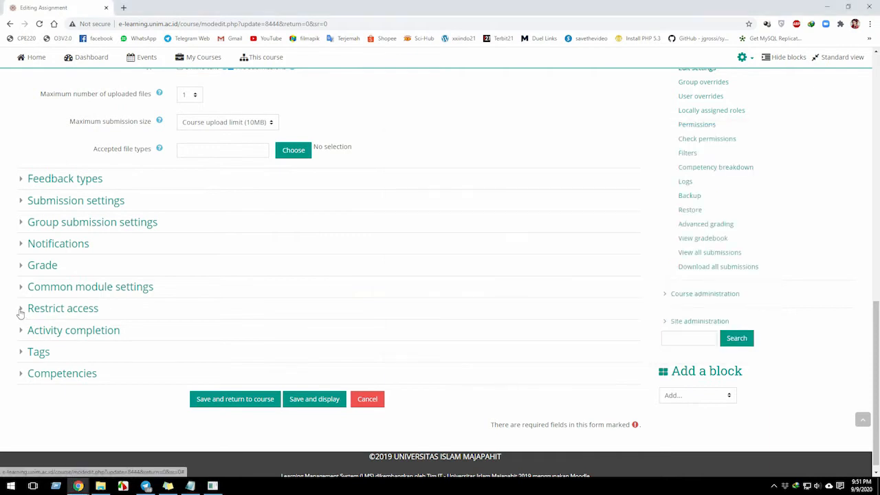
# Add a Group restriction under the assignment's Restrict access settings.
pyautogui.click(22, 310)
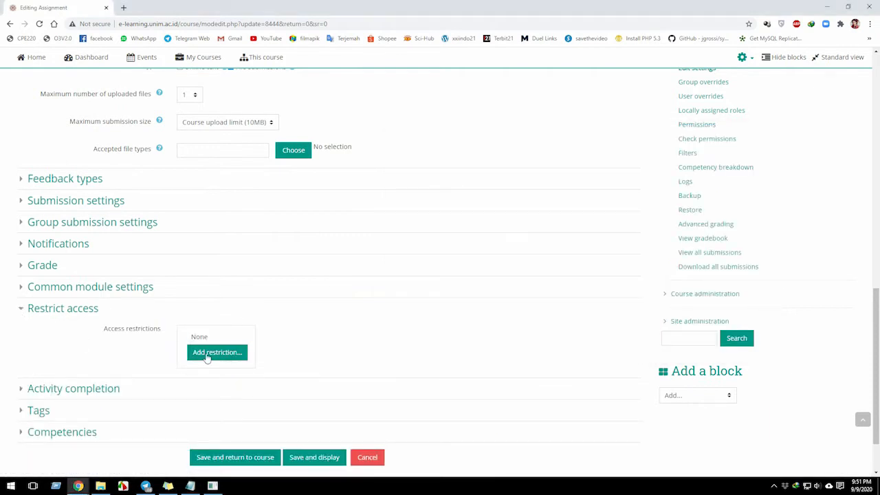
pyautogui.click(206, 352)
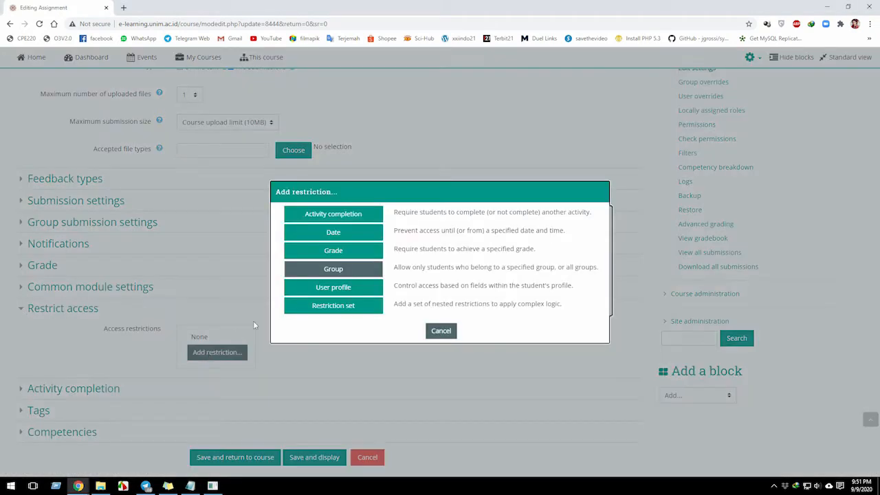
pyautogui.click(339, 272)
pyautogui.scroll(-1, 284, 357)
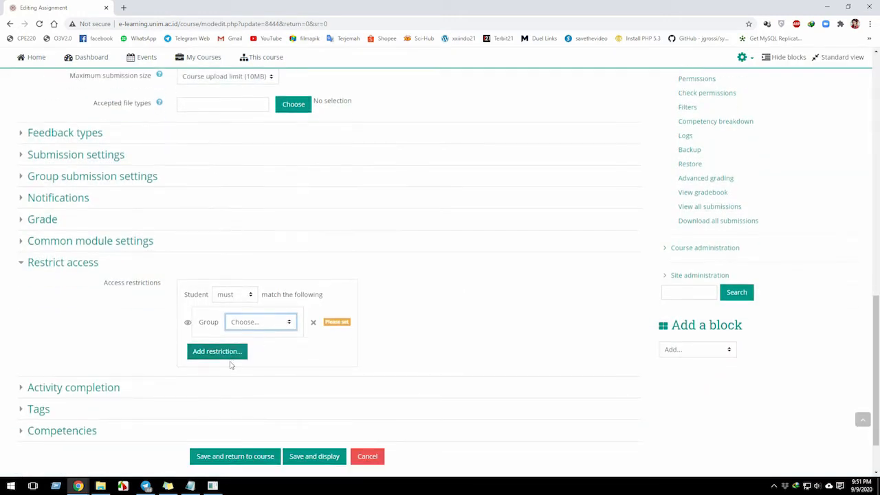
# Restrict the assignment to the INF Ganjil 2020 A group, then save and return to the course.
pyautogui.click(230, 355)
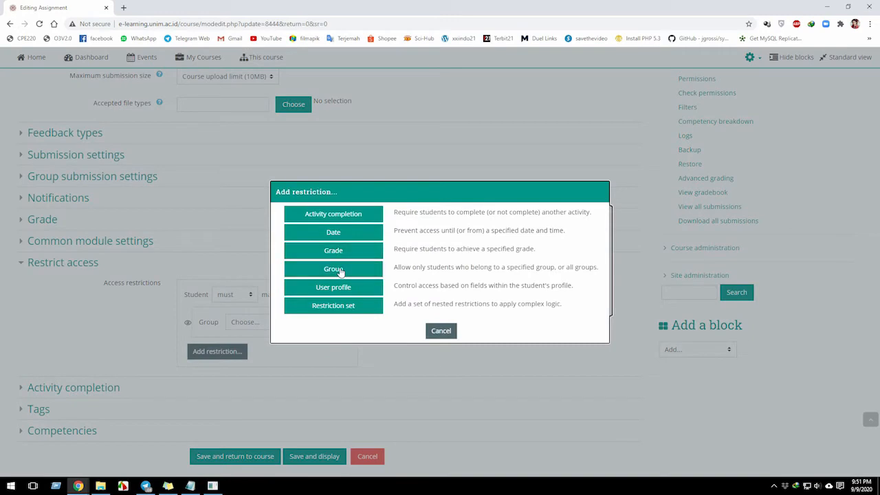
pyautogui.click(433, 330)
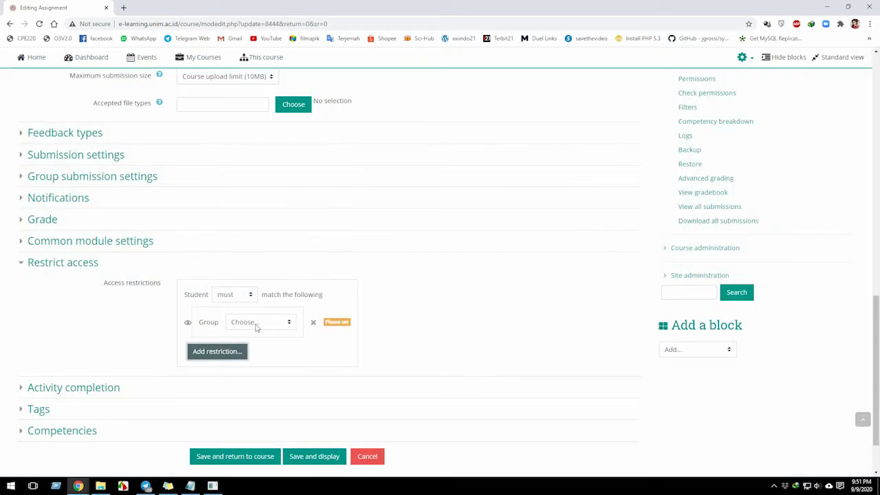
pyautogui.scroll(-2, 256, 326)
pyautogui.click(259, 255)
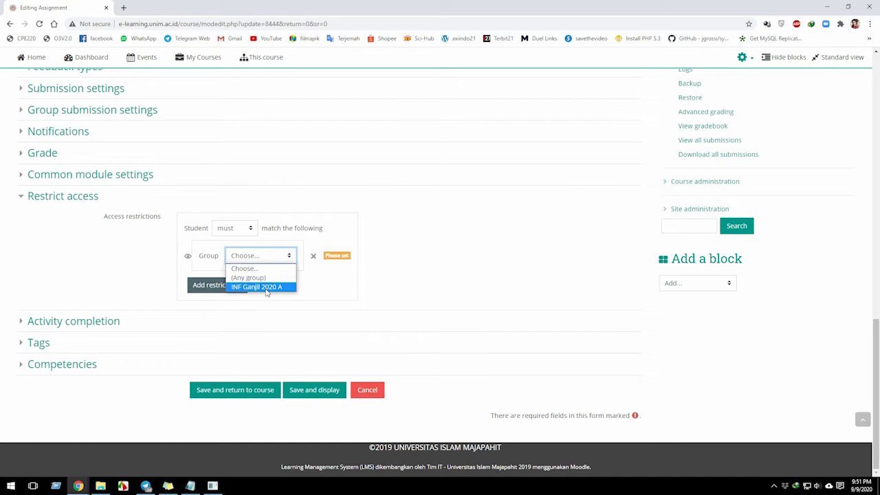
pyautogui.click(265, 287)
pyautogui.click(245, 395)
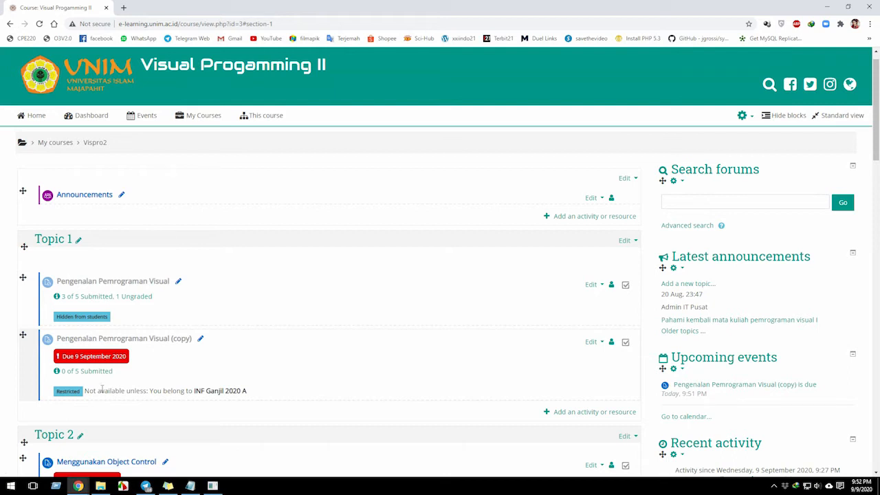
# Review the group restriction notice under the Pengenalan Pemrograman Visual (copy) assignment on the course page.
pyautogui.tripleClick(109, 391)
pyautogui.click(115, 391)
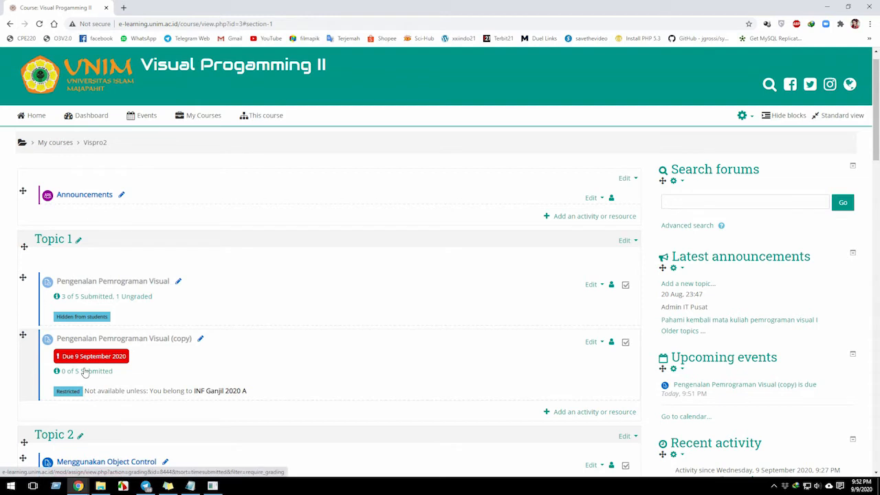
pyautogui.scroll(-1, 81, 378)
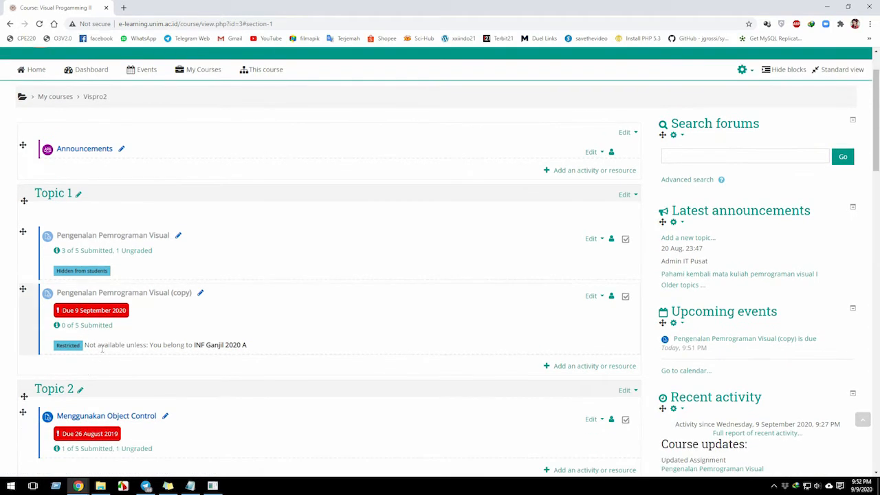
# Switch to the Notepad notes and highlight the "Atur tanggal penugasan/kuis" line in the Soft Technic list.
pyautogui.click(190, 486)
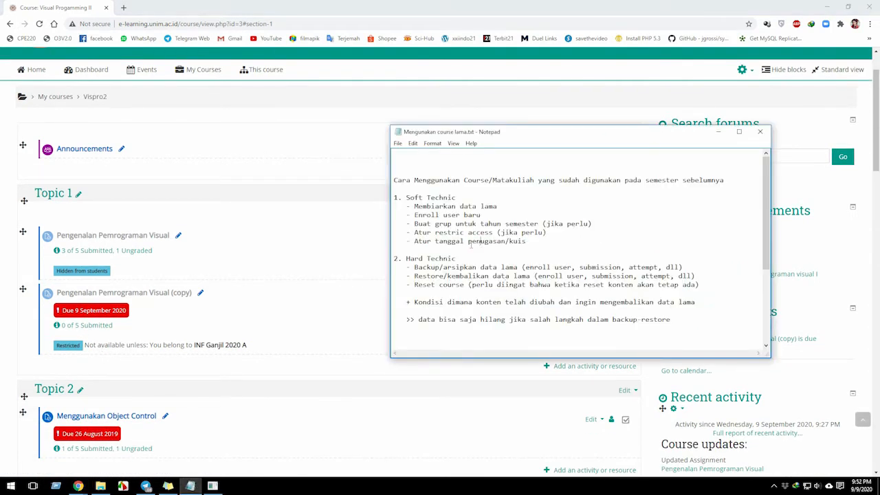
pyautogui.doubleClick(424, 242)
pyautogui.click(424, 242)
pyautogui.moveTo(528, 241); pyautogui.dragTo(397, 242)
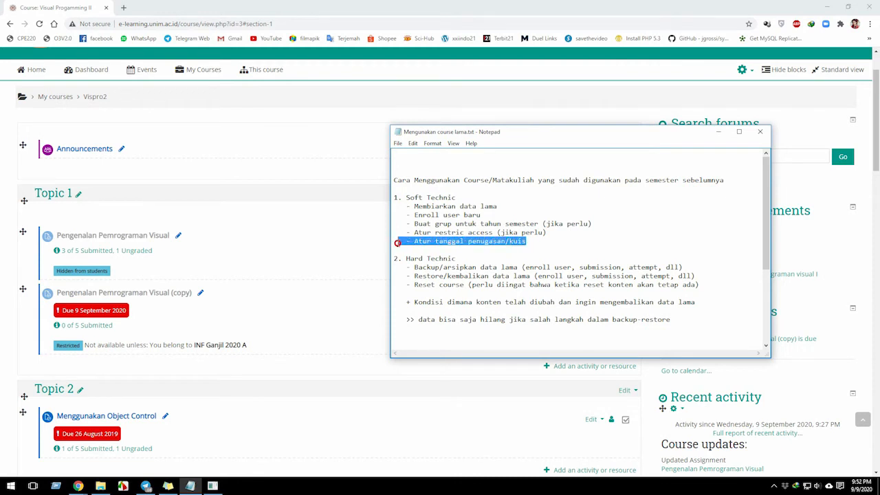
pyautogui.click(431, 250)
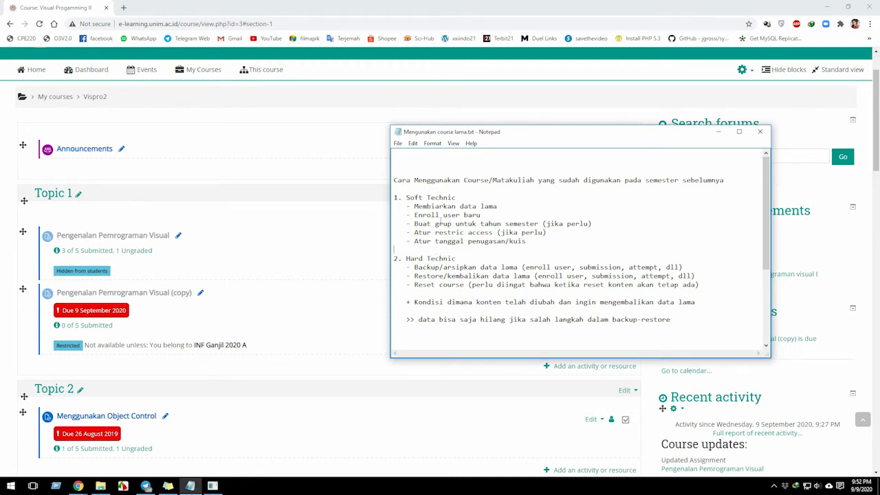
# Highlight the last three Soft Technic items, then only the semester group and restrict access lines marked "jika perlu".
pyautogui.moveTo(527, 241); pyautogui.dragTo(393, 224)
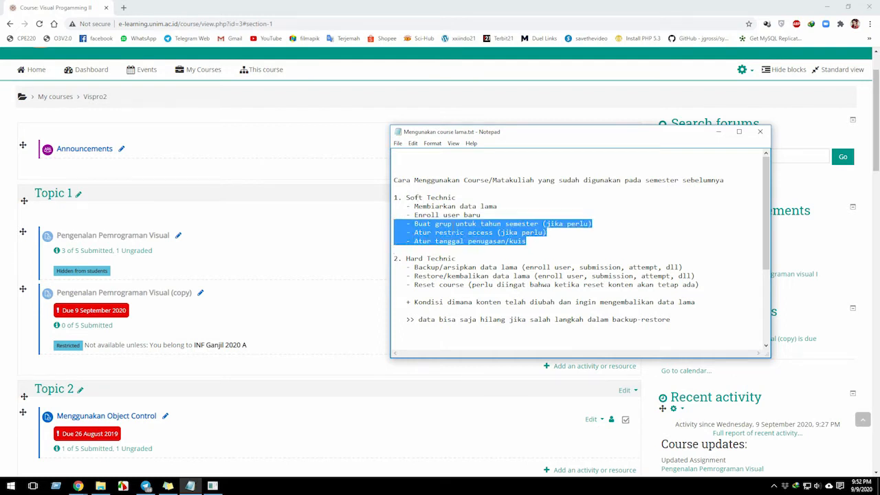
pyautogui.click(457, 236)
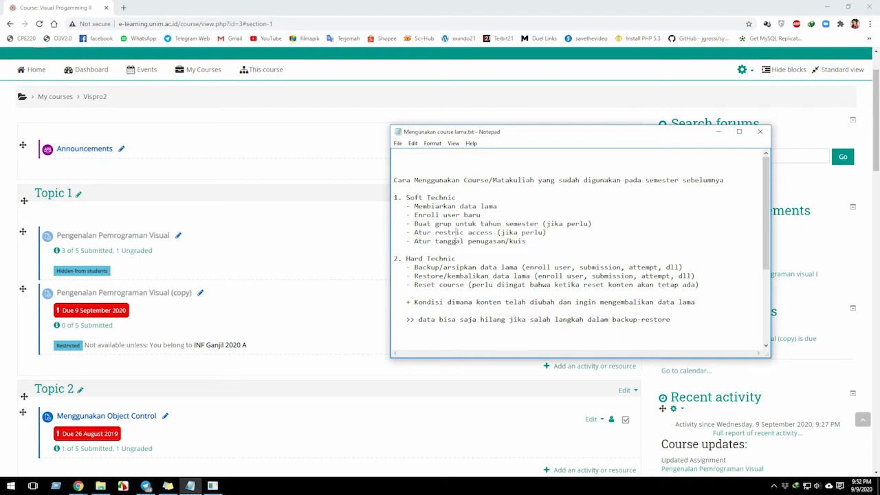
pyautogui.doubleClick(456, 239)
pyautogui.click(549, 235)
pyautogui.moveTo(547, 233); pyautogui.dragTo(394, 224)
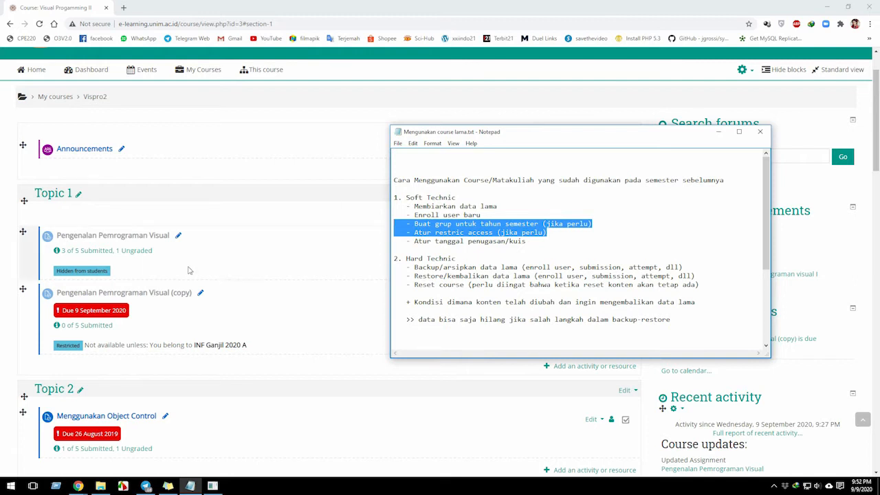
# Return to the course page and view the edit options of Pengenalan Pemrograman Visual and its copy in Topic 1.
pyautogui.click(7, 256)
pyautogui.click(592, 238)
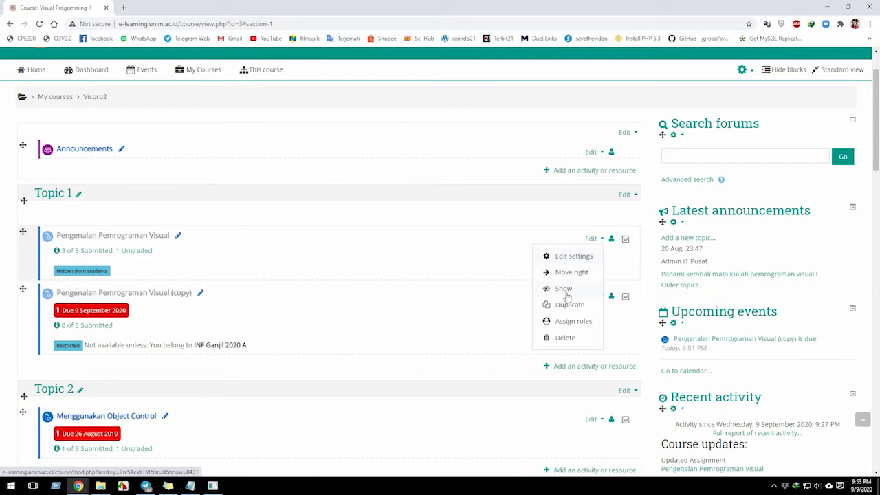
pyautogui.click(480, 369)
pyautogui.click(593, 297)
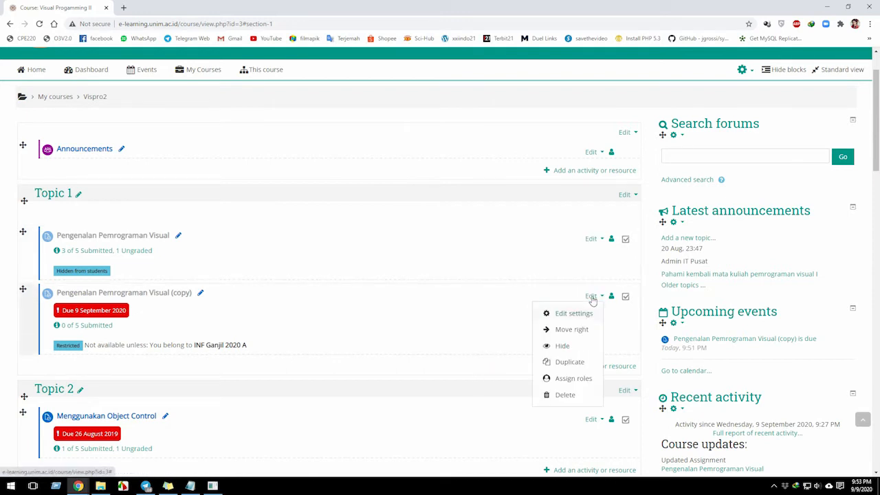
pyautogui.press('Escape')
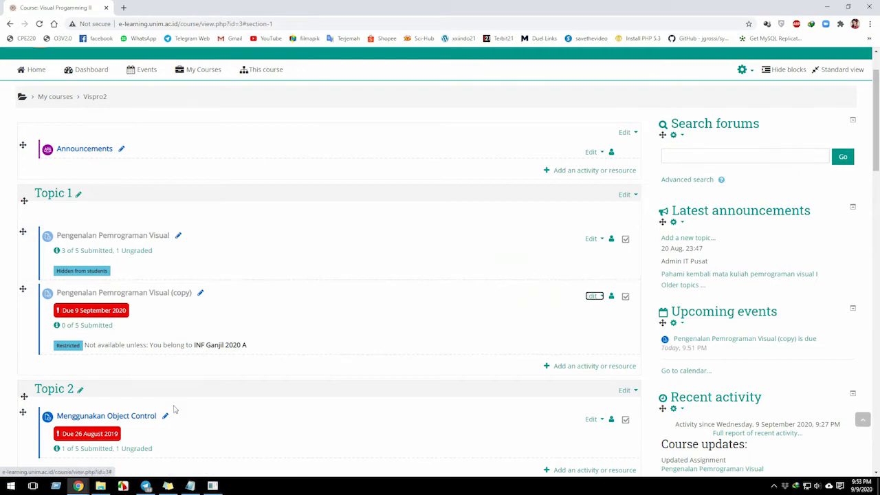
# Switch back to the Notepad notes, highlight the whole Soft Technic section, and move on to the Hard Technic heading.
pyautogui.click(196, 487)
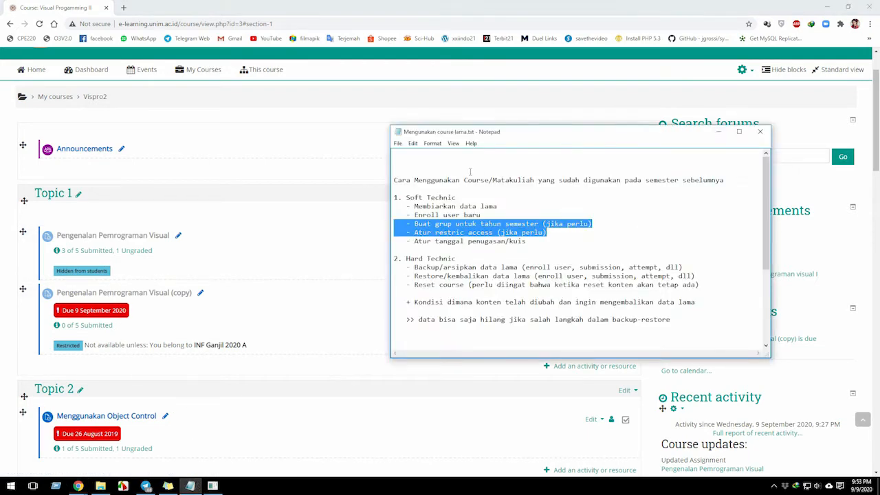
pyautogui.click(419, 197)
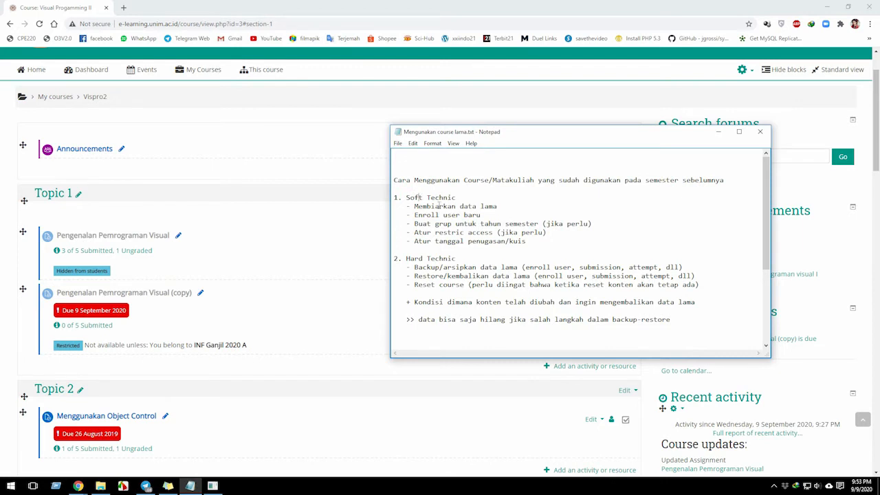
pyautogui.doubleClick(415, 259)
pyautogui.click(415, 259)
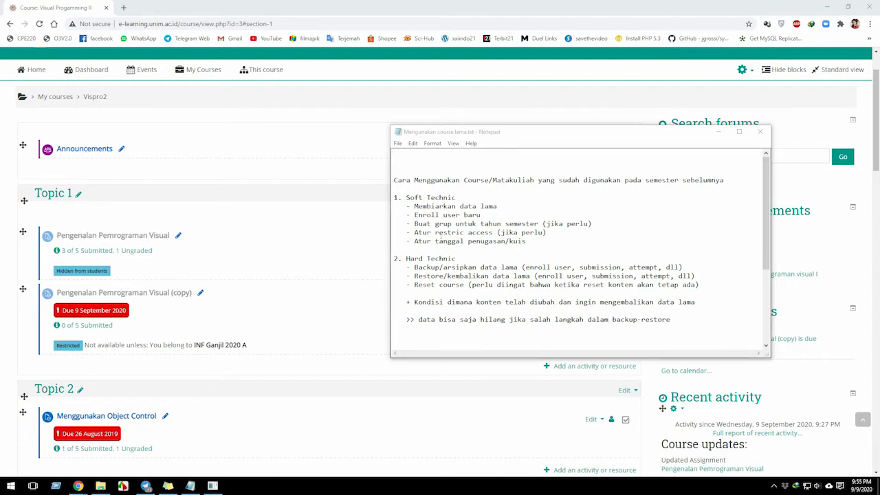
pyautogui.moveTo(525, 242); pyautogui.dragTo(378, 201)
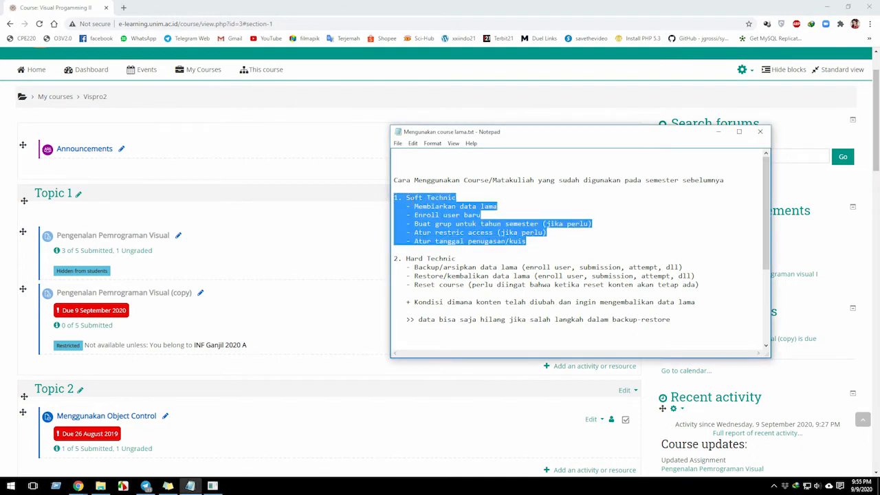
pyautogui.scroll(2, 227, 300)
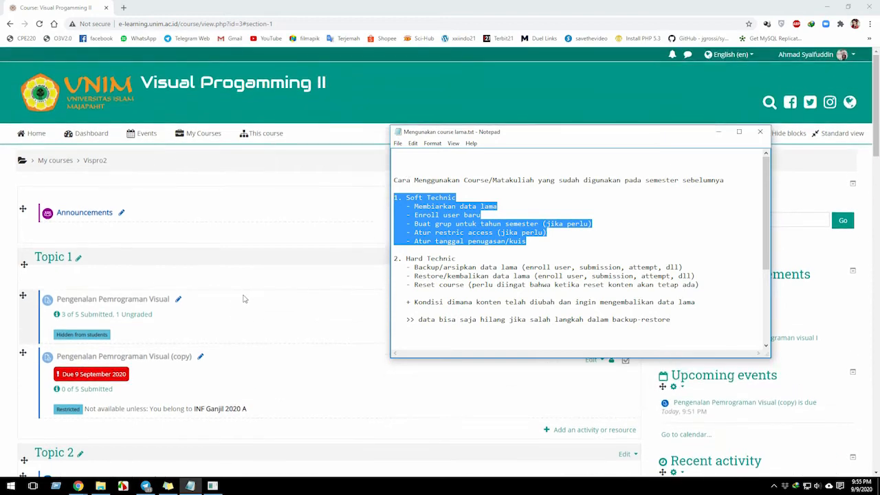
pyautogui.click(424, 260)
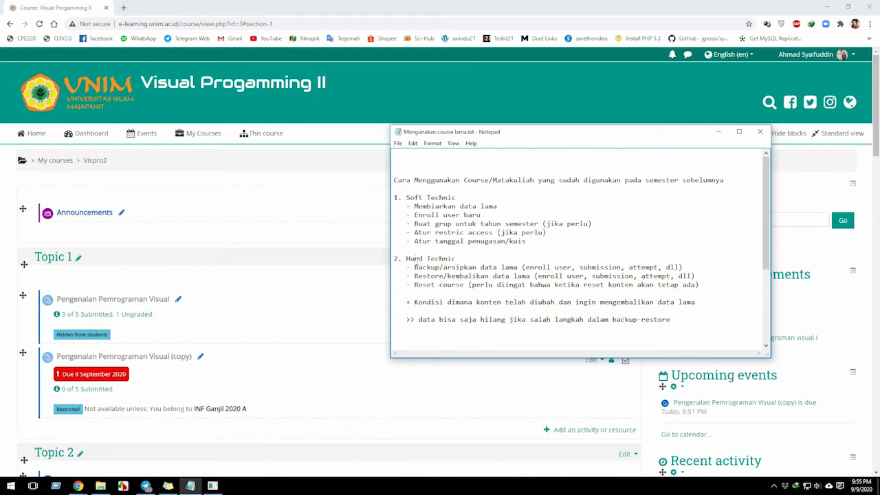
# Highlight the words "Backup/arsipkan" and "Reset" alternately in the Hard Technic list of the notes.
pyautogui.doubleClick(567, 319)
pyautogui.doubleClick(426, 284)
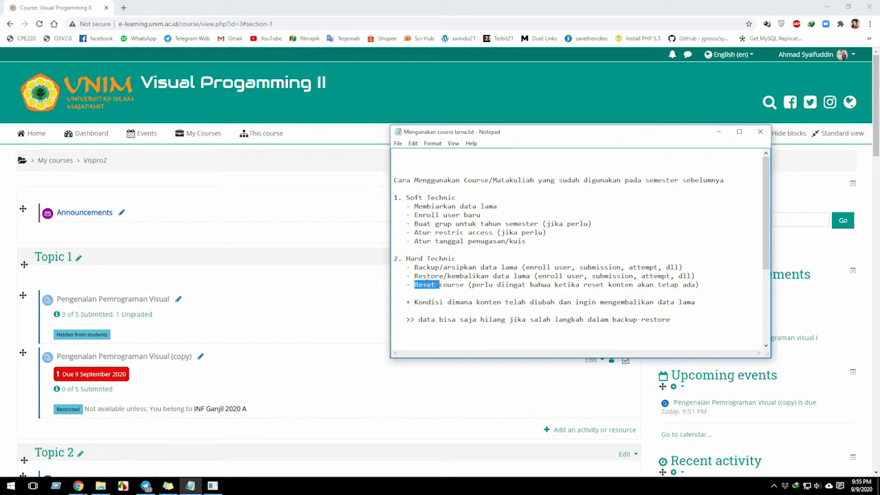
pyautogui.click(425, 271)
pyautogui.doubleClick(430, 286)
pyautogui.doubleClick(429, 268)
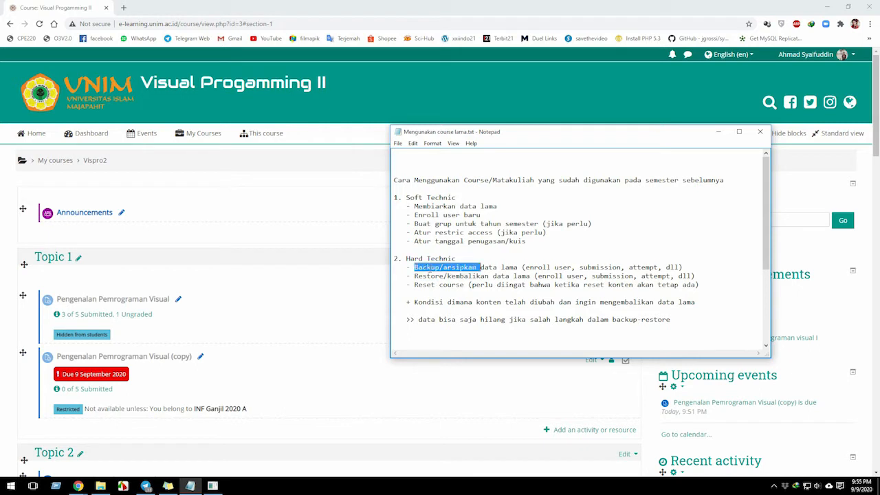
pyautogui.doubleClick(425, 288)
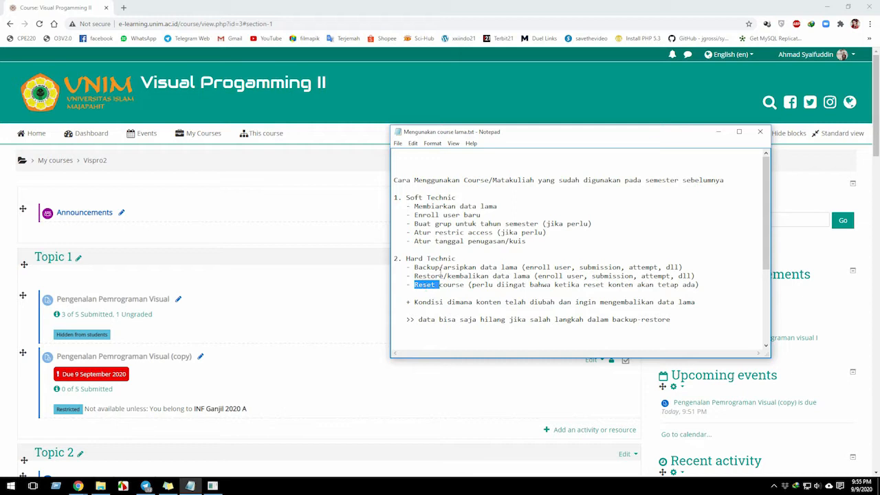
pyautogui.doubleClick(441, 268)
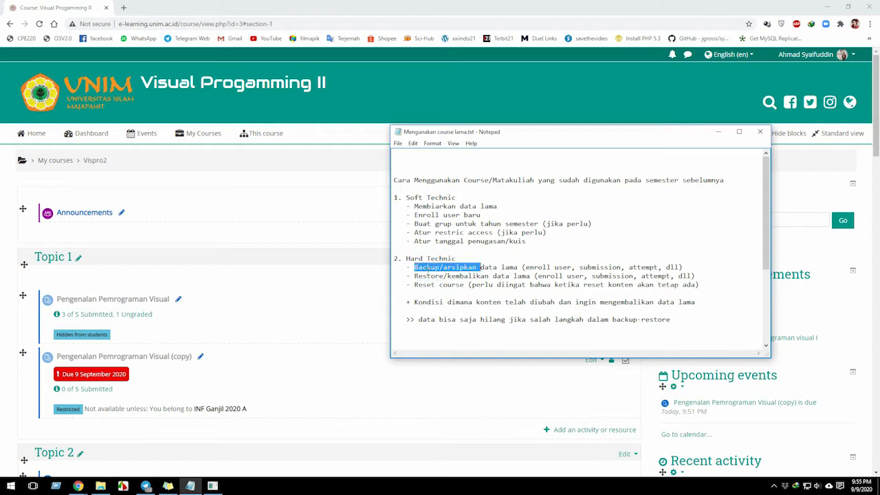
pyautogui.doubleClick(425, 286)
pyautogui.doubleClick(425, 286)
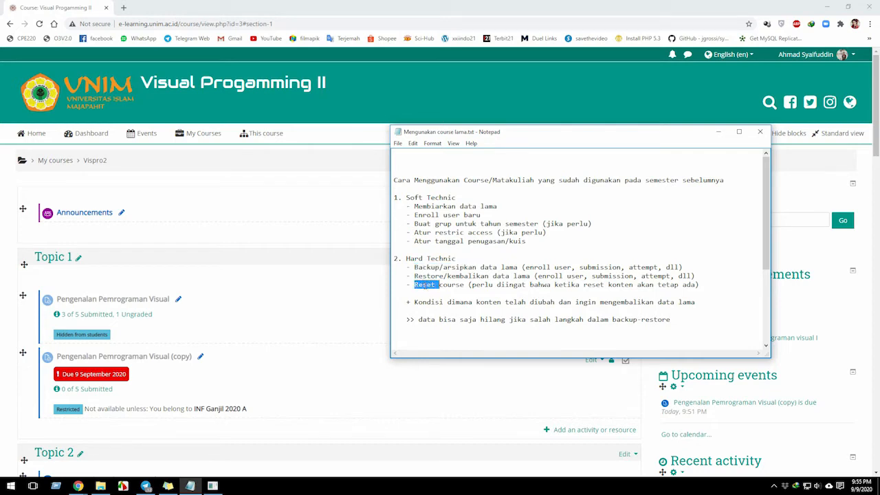
# Move the "Reset course" line above the "Restore/kembalikan data lama" line in the Hard Technic list, keeping each on its own line.
pyautogui.click(424, 286)
pyautogui.moveTo(705, 284); pyautogui.dragTo(387, 284)
pyautogui.hotkey('ctrl', 'c')
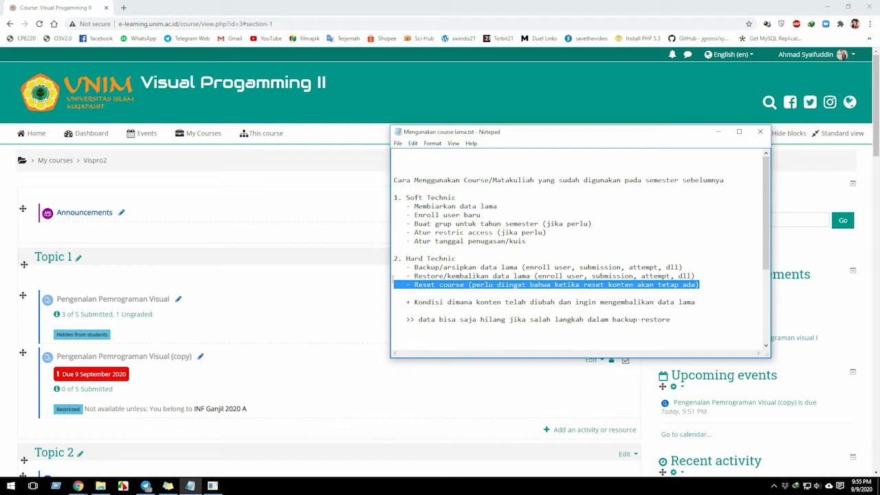
pyautogui.press('Delete')
pyautogui.hotkey('ctrl', 'v')
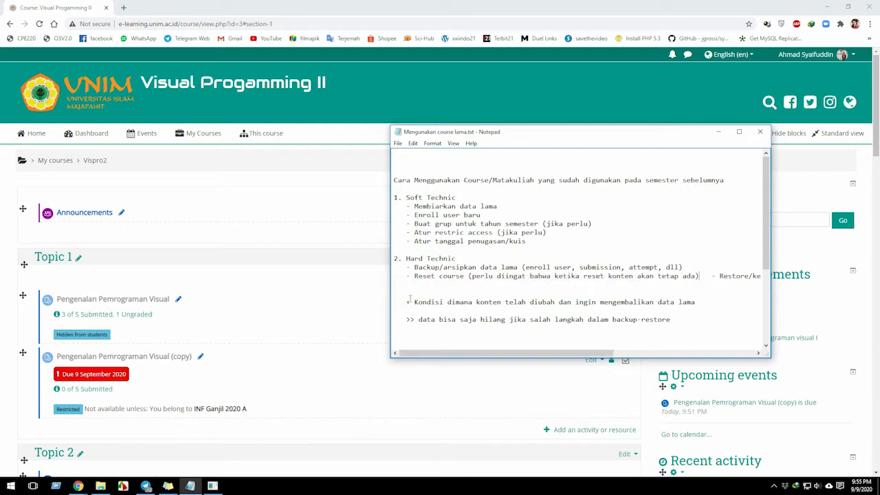
pyautogui.press('Return')
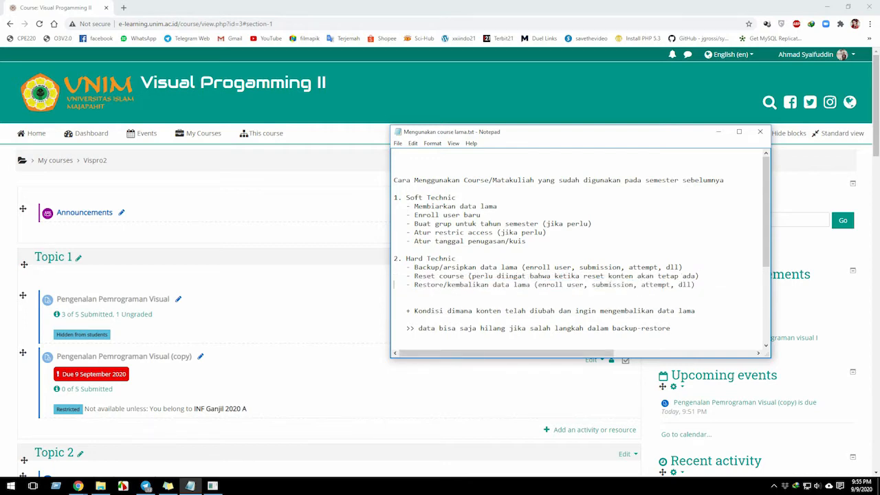
# Highlight "Backup/arsipkan" in the notes and examine the assignments and their submission status across the course topics.
pyautogui.doubleClick(468, 276)
pyautogui.doubleClick(430, 268)
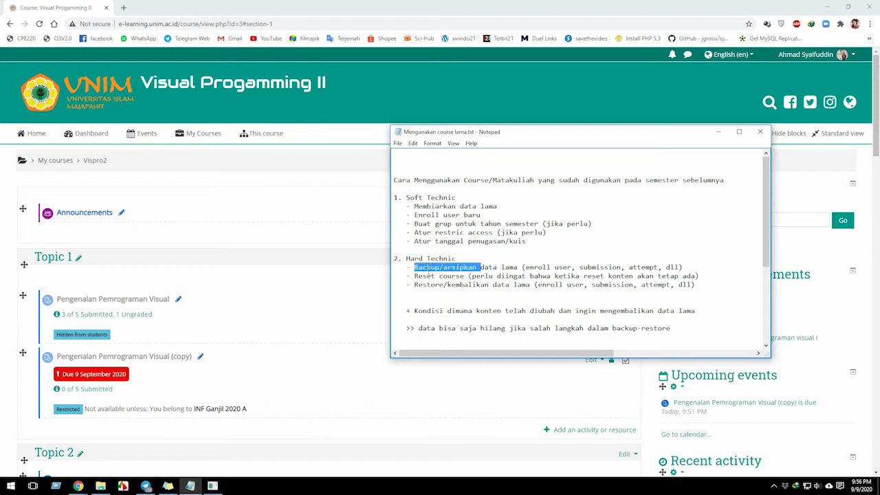
pyautogui.scroll(-4, 115, 294)
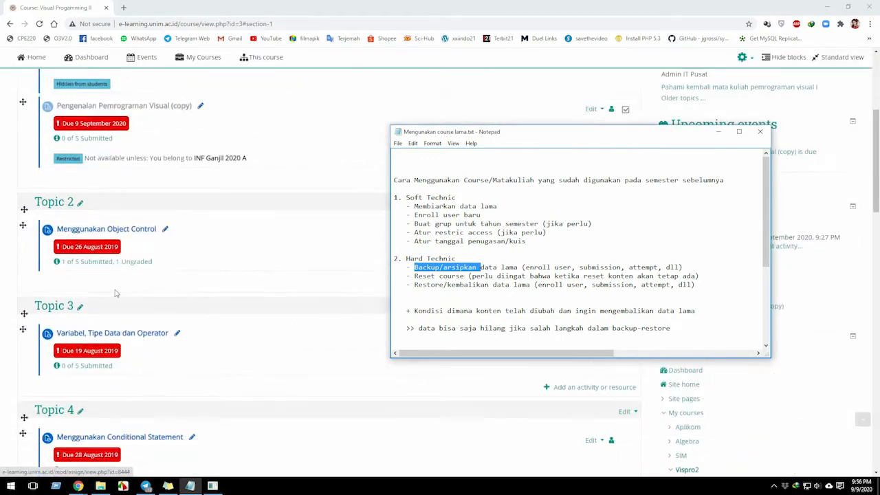
pyautogui.scroll(-2, 114, 292)
pyautogui.scroll(3, 118, 261)
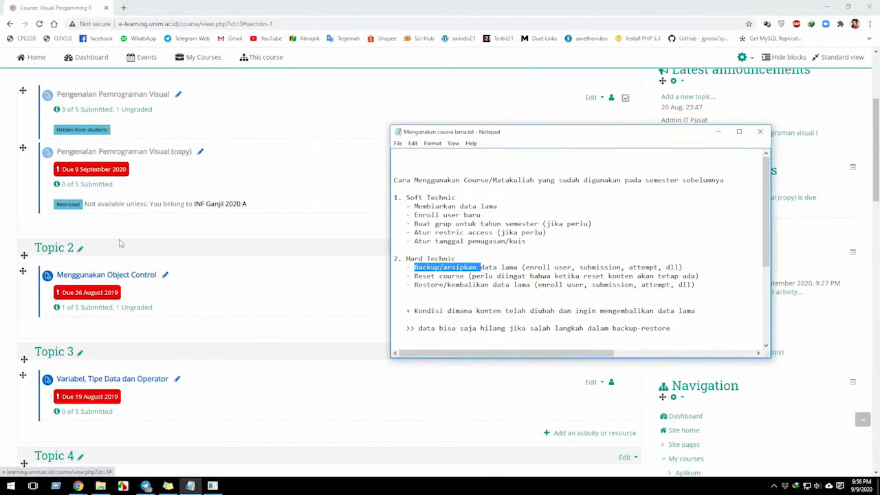
pyautogui.scroll(1, 142, 354)
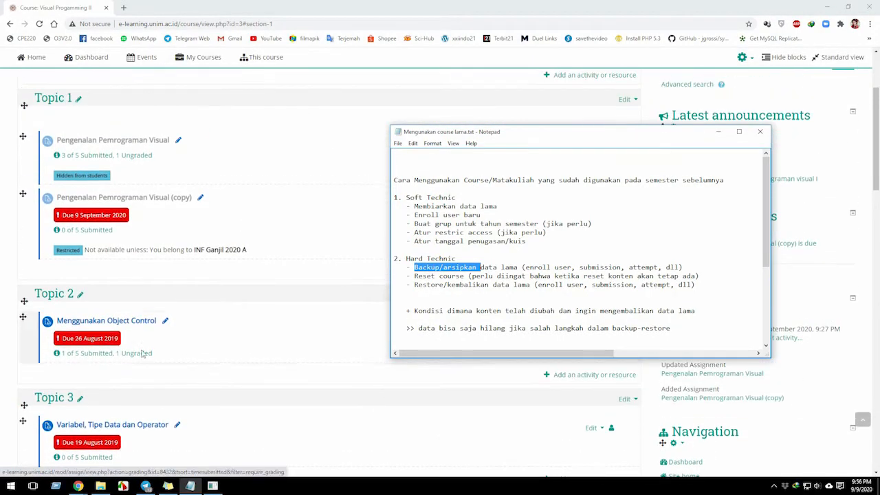
pyautogui.scroll(-4, 117, 413)
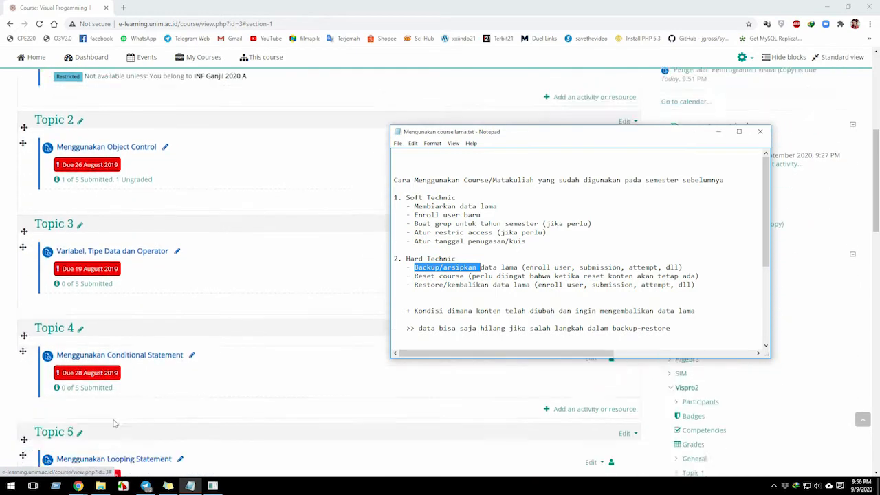
pyautogui.scroll(1, 115, 424)
pyautogui.scroll(-3, 116, 405)
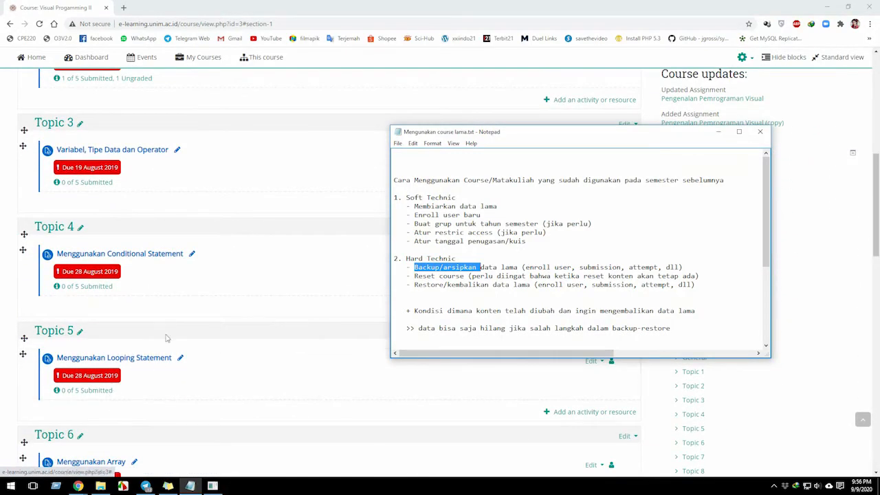
pyautogui.scroll(4, 169, 297)
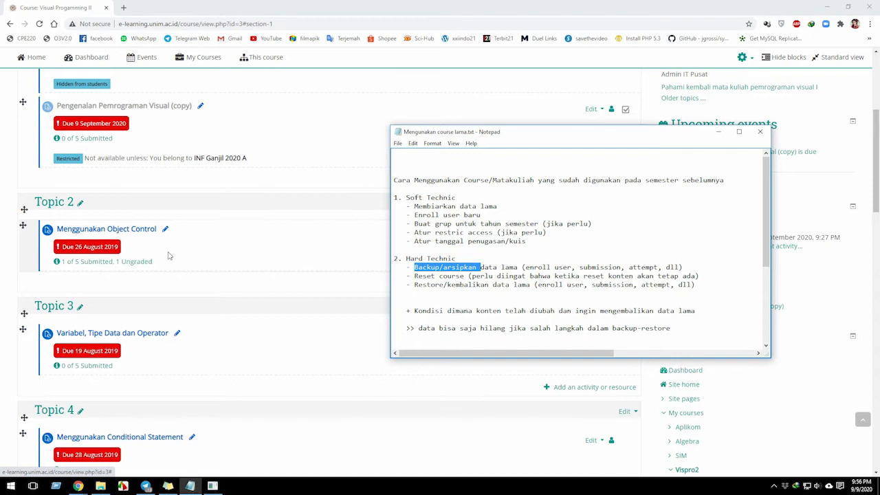
pyautogui.scroll(1, 171, 256)
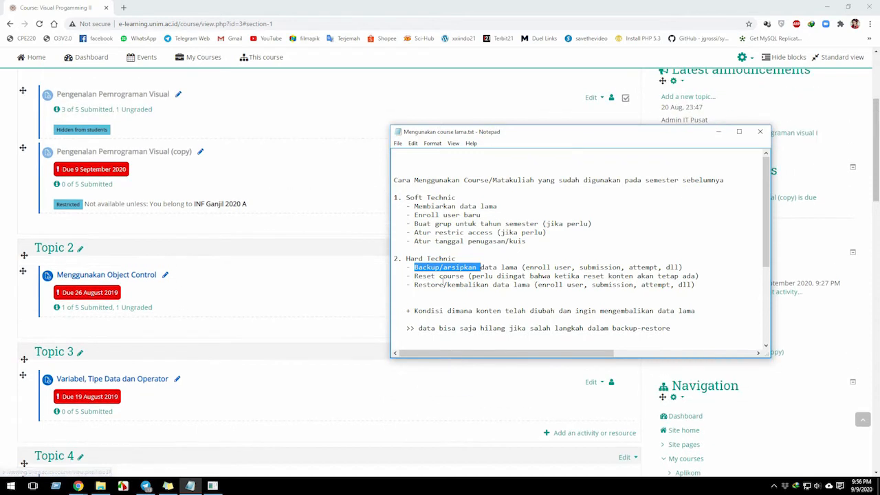
# Highlight "Reset", the backup data types enroll, submission and attempt, and the word "konten" in the Hard Technic notes.
pyautogui.doubleClick(447, 277)
pyautogui.doubleClick(433, 276)
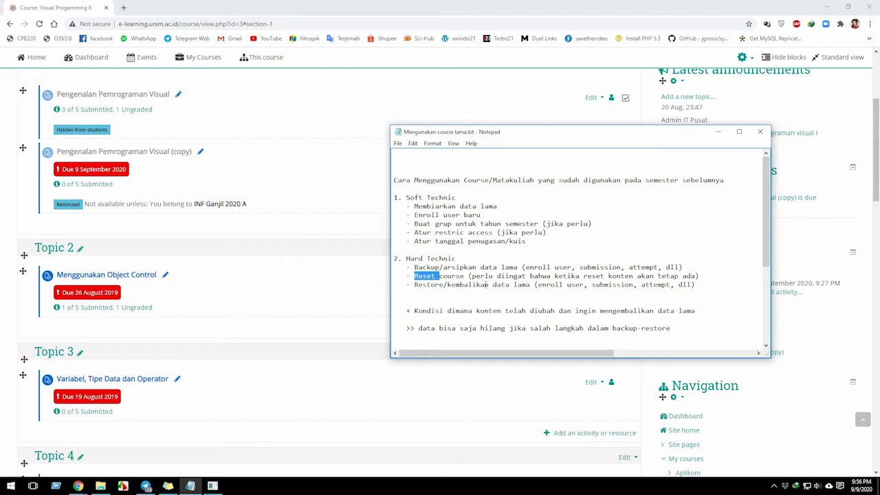
pyautogui.doubleClick(536, 268)
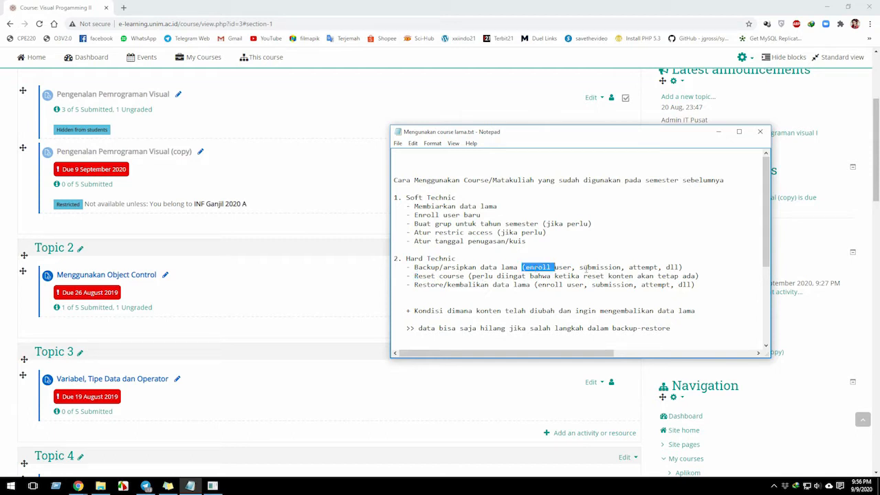
pyautogui.doubleClick(586, 269)
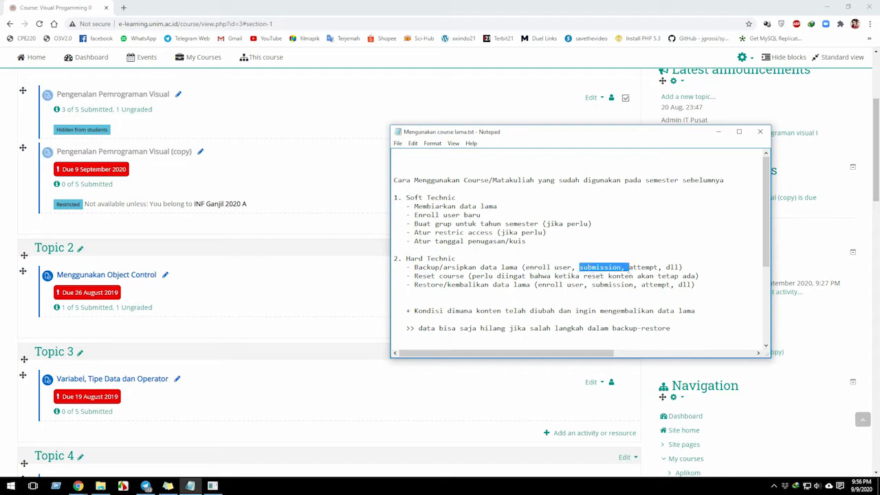
pyautogui.doubleClick(643, 268)
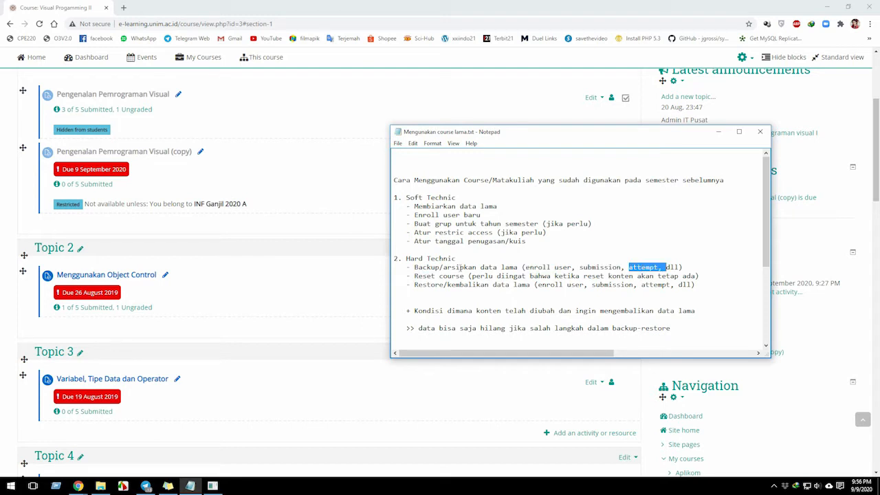
pyautogui.doubleClick(459, 267)
pyautogui.doubleClick(524, 267)
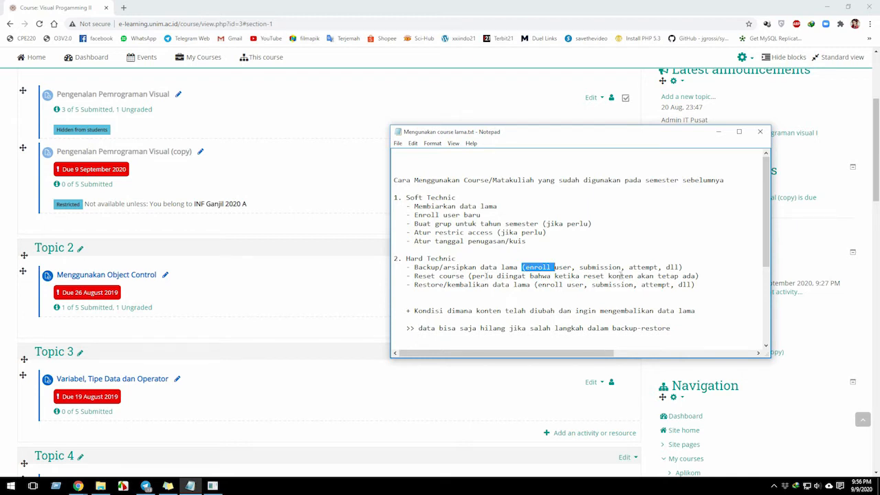
pyautogui.doubleClick(621, 275)
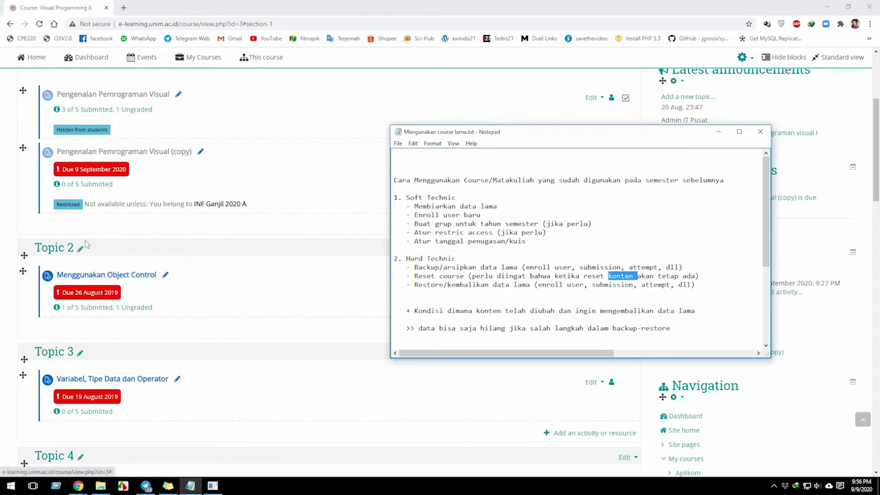
# Examine the Topic 1 and Topic 2 assignments on the course page, comparing their content with their submission data.
pyautogui.scroll(5, 86, 244)
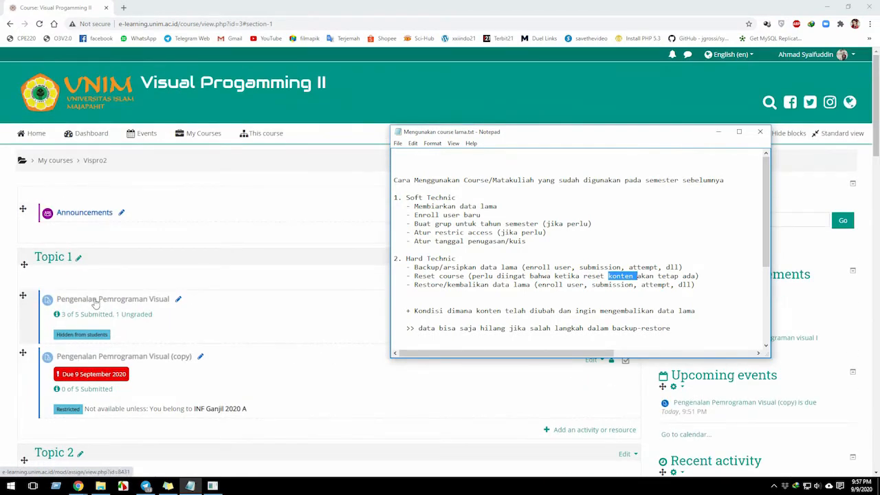
pyautogui.scroll(-1, 135, 307)
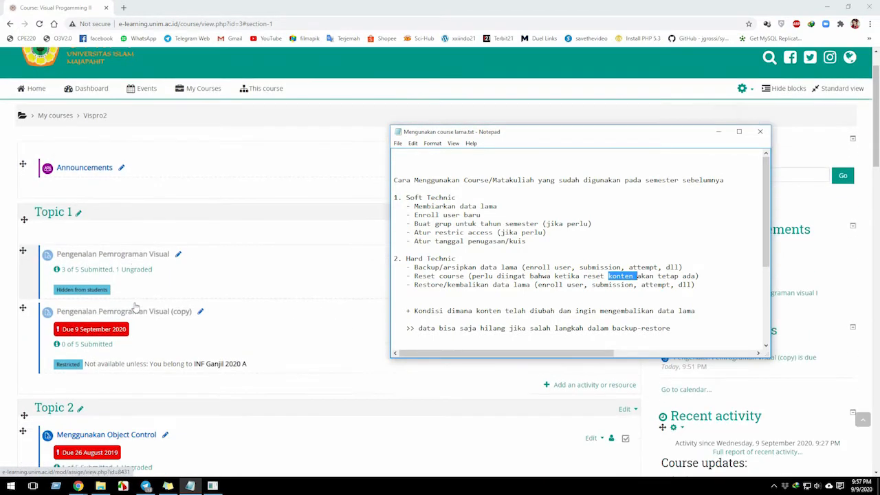
pyautogui.scroll(-2, 135, 307)
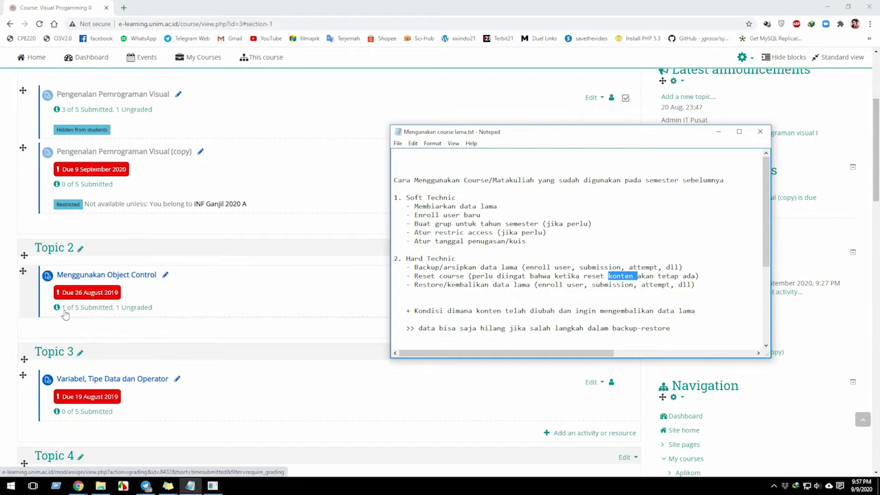
pyautogui.scroll(1, 71, 238)
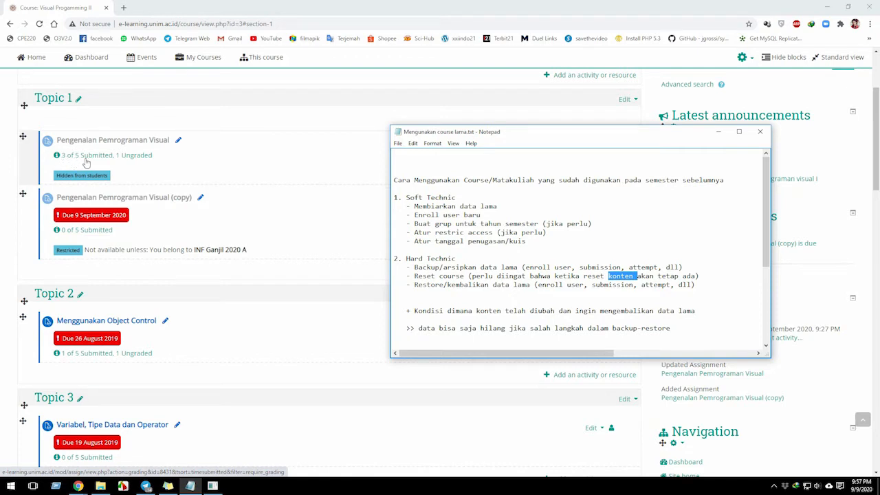
pyautogui.scroll(1, 72, 162)
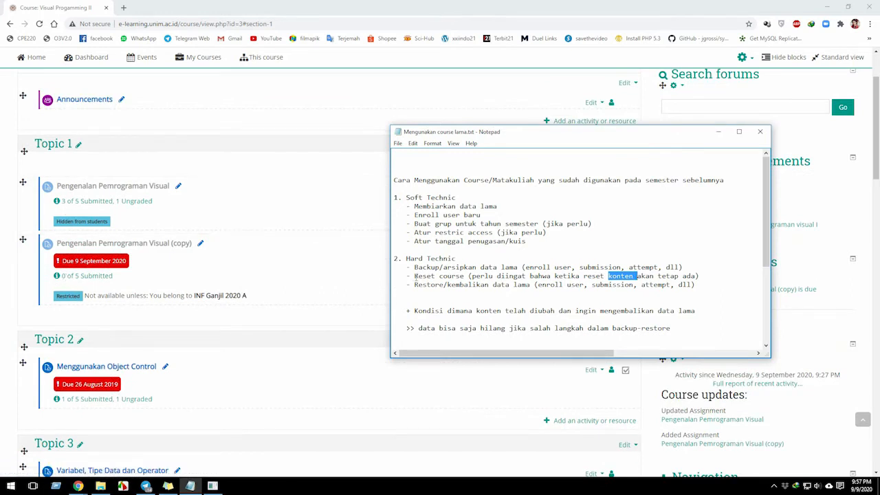
# Highlight "Reset course", "Restore/kembalikan" and "Backup/arsipkan" in turn within the Hard Technic notes.
pyautogui.moveTo(415, 276); pyautogui.dragTo(464, 276)
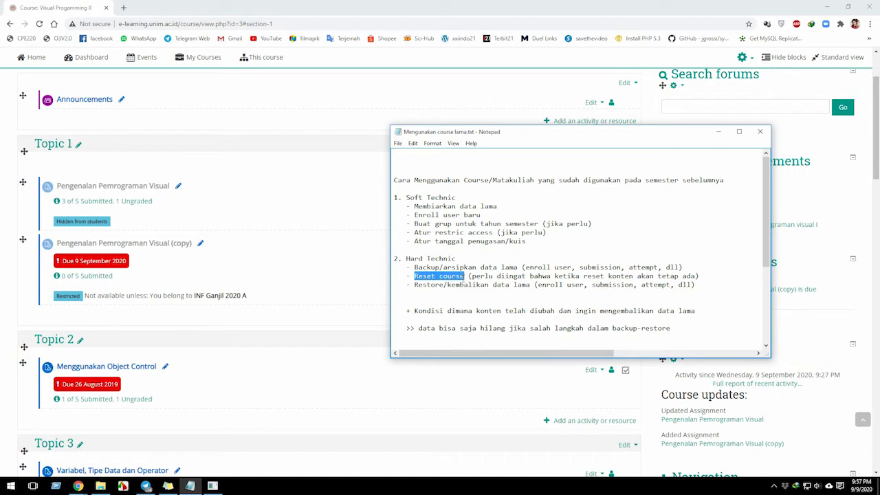
pyautogui.doubleClick(436, 285)
pyautogui.doubleClick(430, 276)
pyautogui.doubleClick(436, 284)
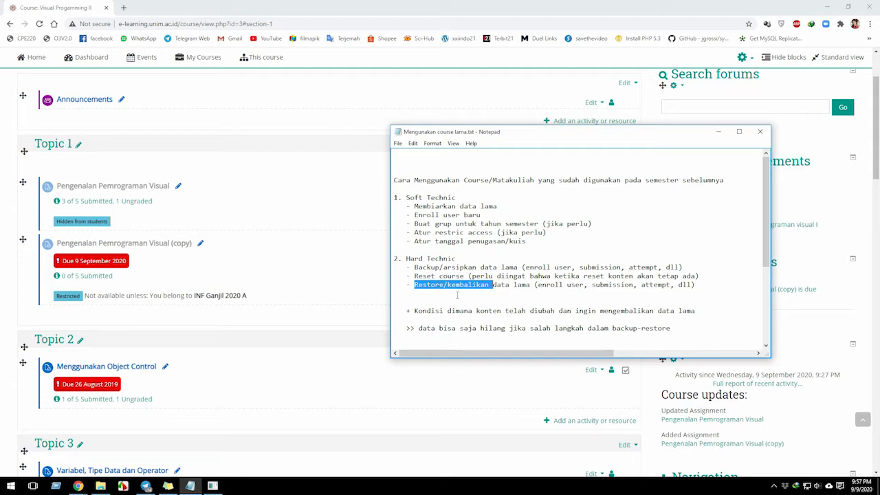
pyautogui.doubleClick(417, 268)
pyautogui.doubleClick(436, 285)
# Highlight "Kondisi dimana konten telah diubah" in the notes, followed by "Backup/arsipkan data lama" and "Restore/kembalikan" in the Hard Technic list.
pyautogui.moveTo(556, 310); pyautogui.dragTo(445, 308)
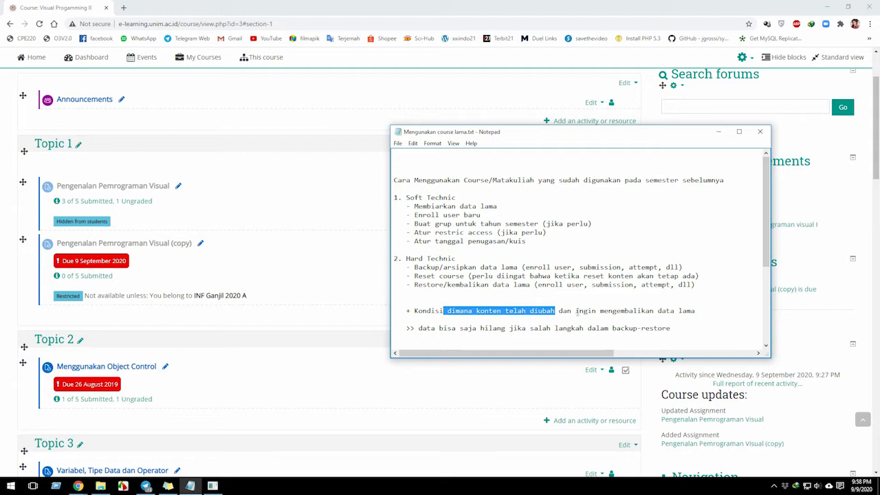
pyautogui.click(556, 311)
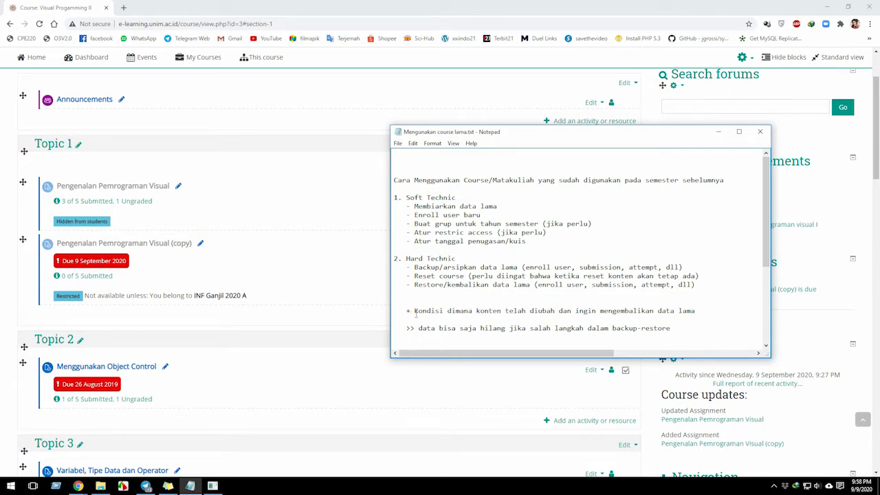
pyautogui.moveTo(414, 311); pyautogui.dragTo(555, 313)
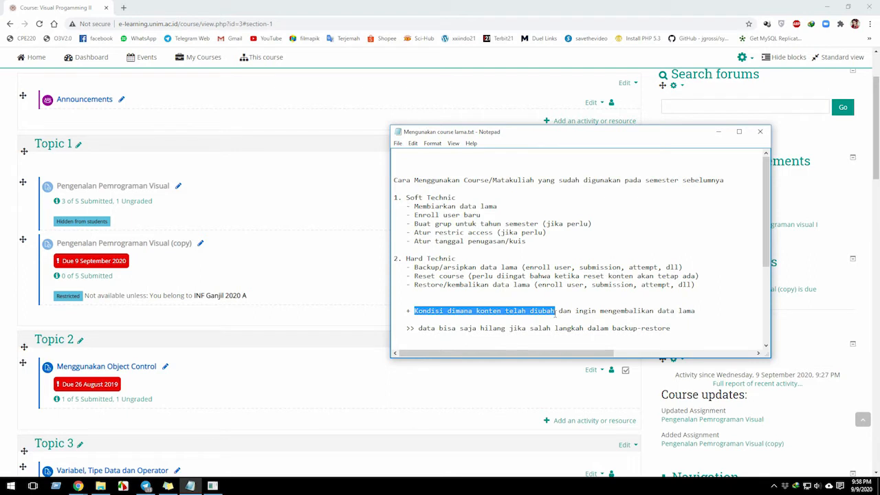
pyautogui.click(444, 268)
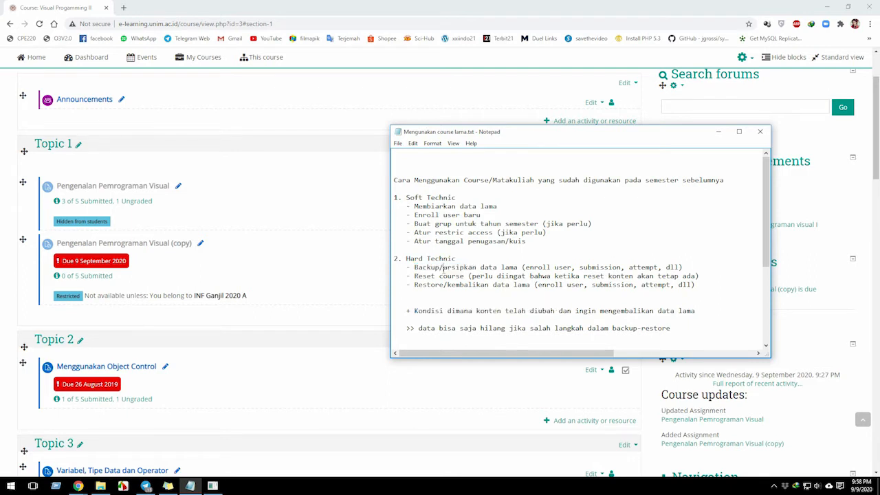
pyautogui.click(415, 268)
pyautogui.moveTo(415, 268); pyautogui.dragTo(518, 268)
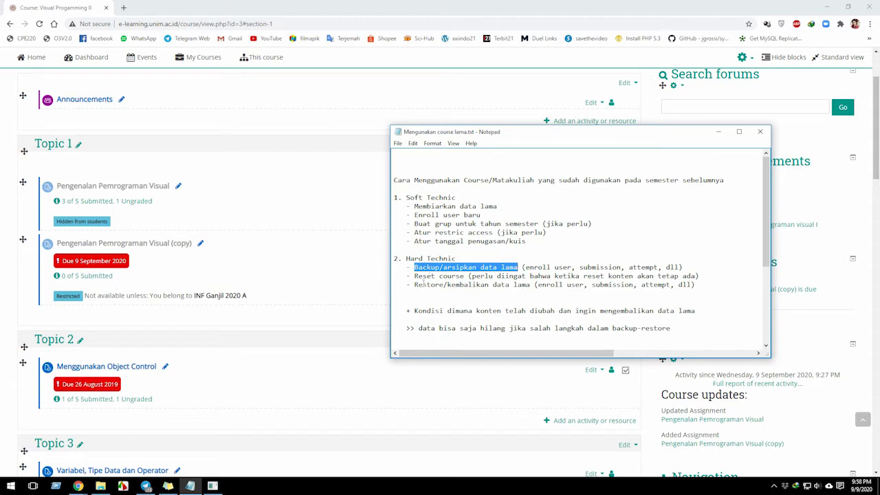
pyautogui.moveTo(415, 284); pyautogui.dragTo(493, 285)
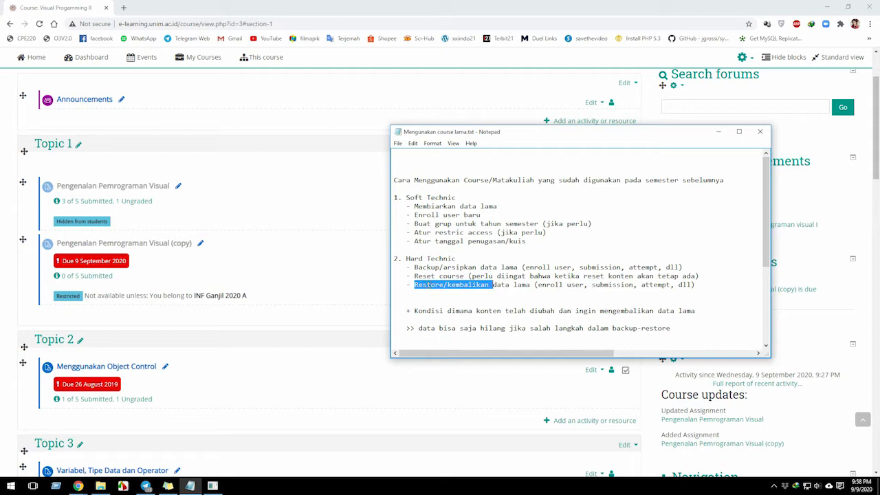
# Look at the Visual Progamming II course header and highlight "Backup/arsipkan" in the notes again.
pyautogui.scroll(3, 356, 307)
pyautogui.moveTo(206, 136)
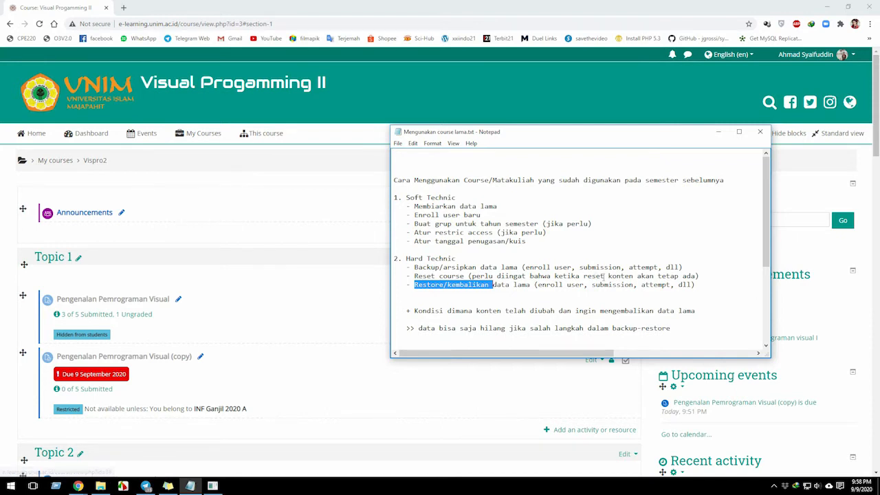
pyautogui.click(539, 325)
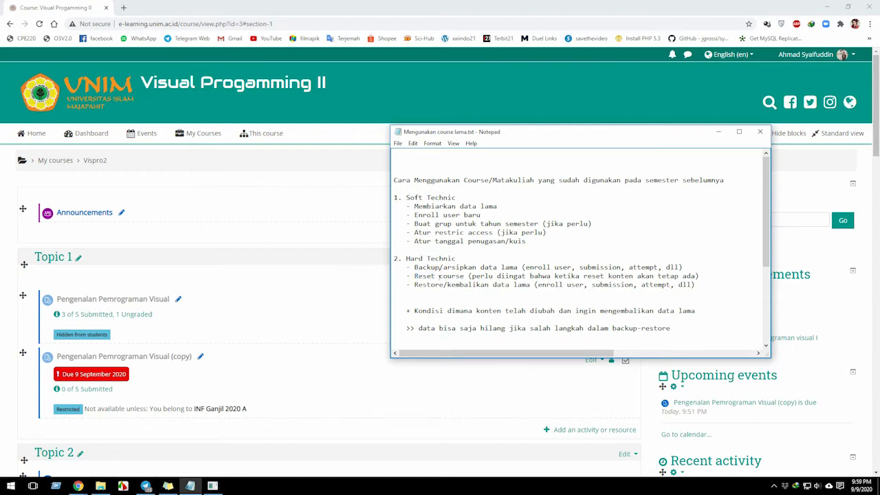
pyautogui.doubleClick(443, 267)
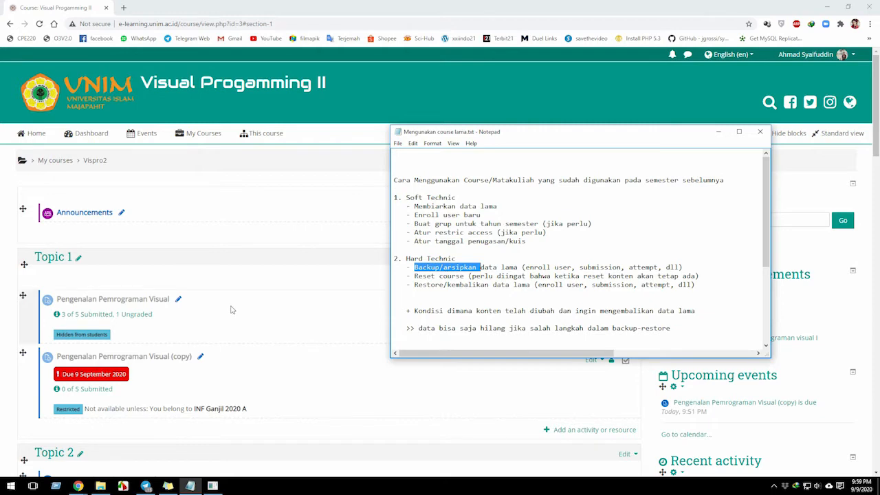
# Switch to the Vispro2 course page and open Import from its course administration.
pyautogui.click(256, 283)
pyautogui.scroll(-2, 172, 352)
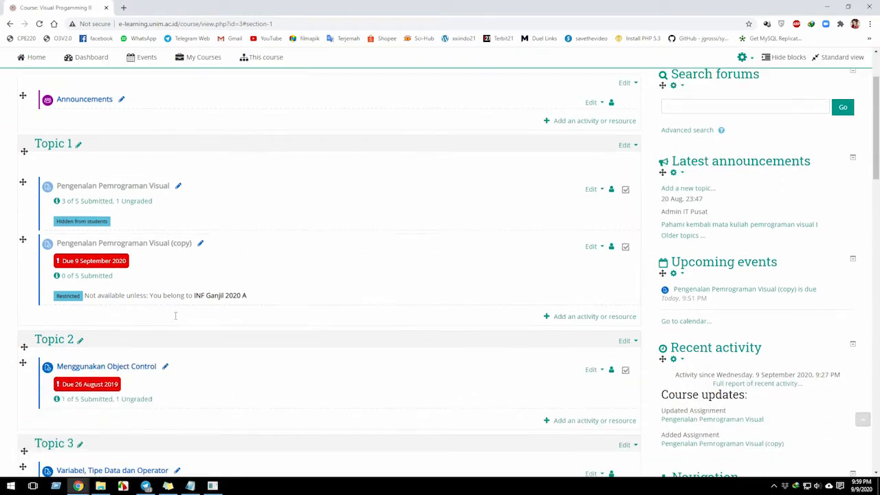
pyautogui.scroll(-6, 647, 369)
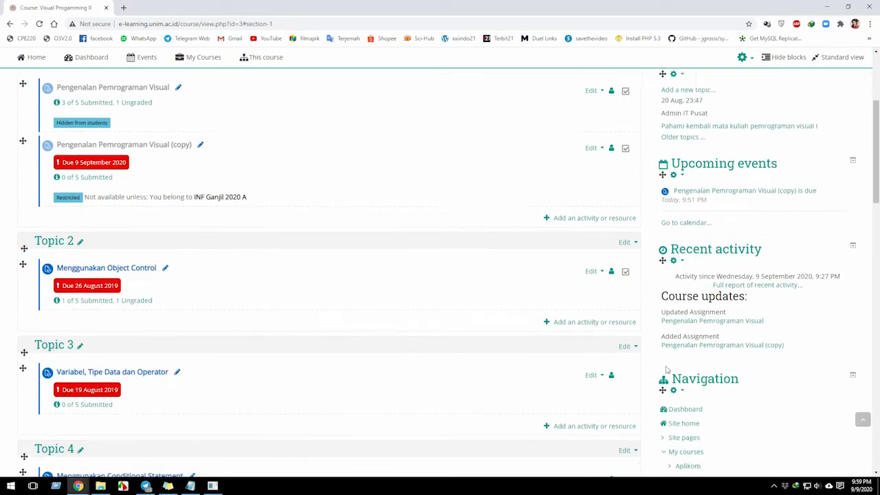
pyautogui.scroll(-5, 647, 369)
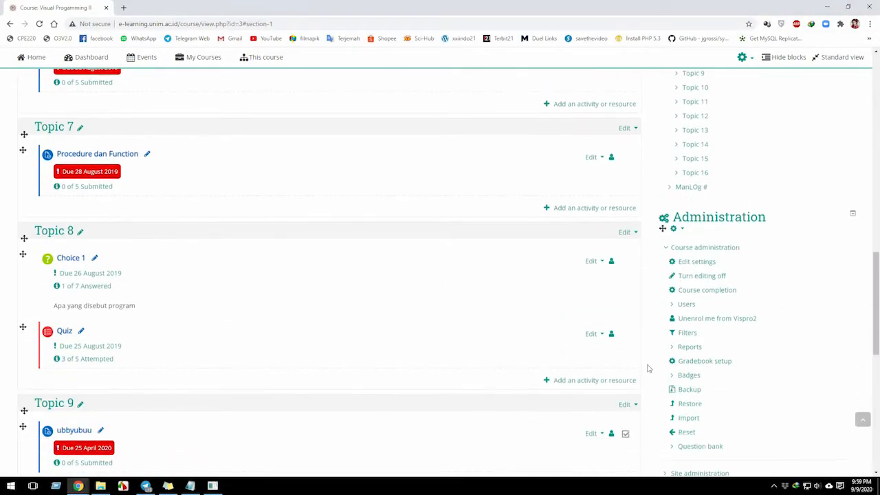
pyautogui.scroll(-1, 685, 346)
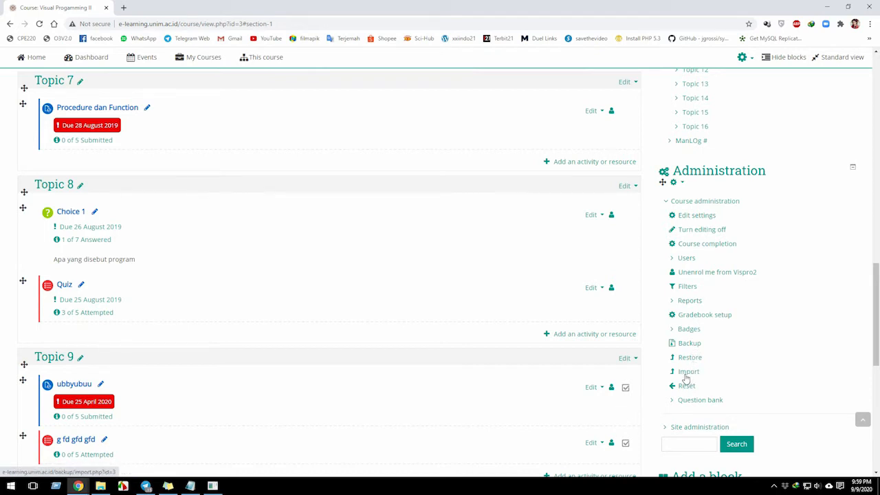
pyautogui.click(689, 372)
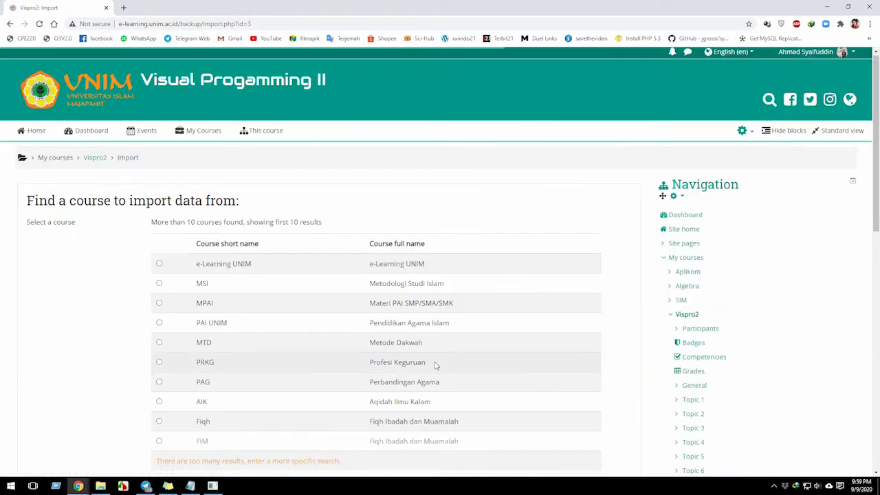
# Examine the list of courses to import data from and highlight the word "import" in the page heading.
pyautogui.scroll(-4, 430, 363)
pyautogui.scroll(2, 429, 362)
pyautogui.scroll(1, 236, 226)
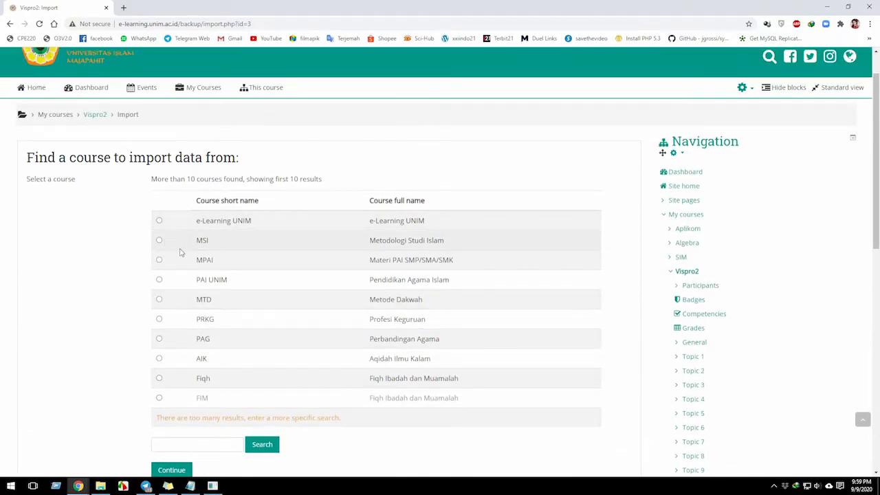
pyautogui.doubleClick(92, 124)
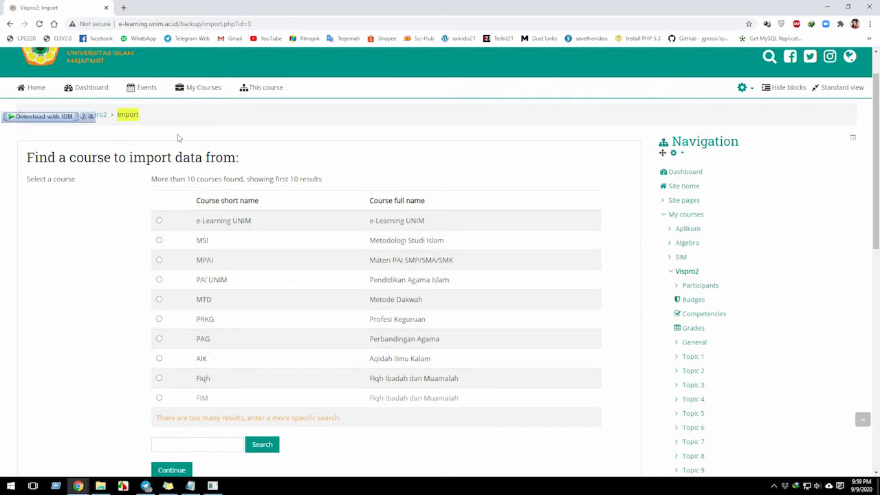
pyautogui.scroll(1, 179, 138)
pyautogui.moveTo(180, 134)
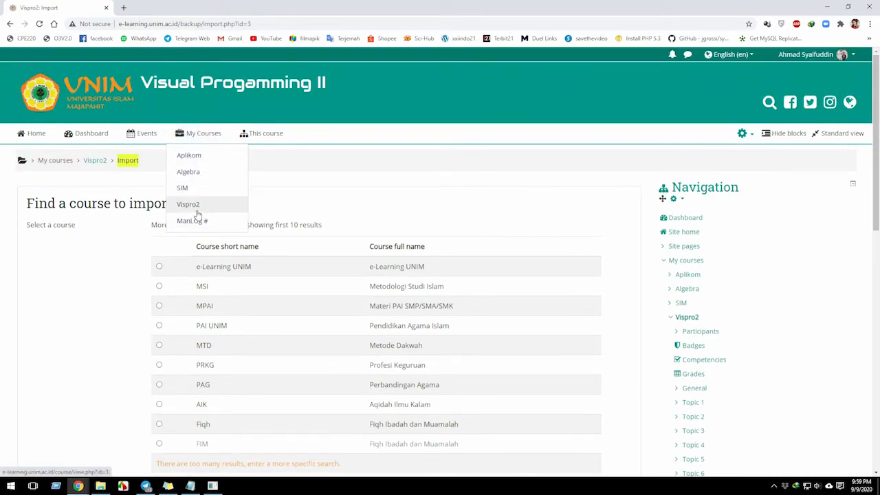
pyautogui.click(110, 182)
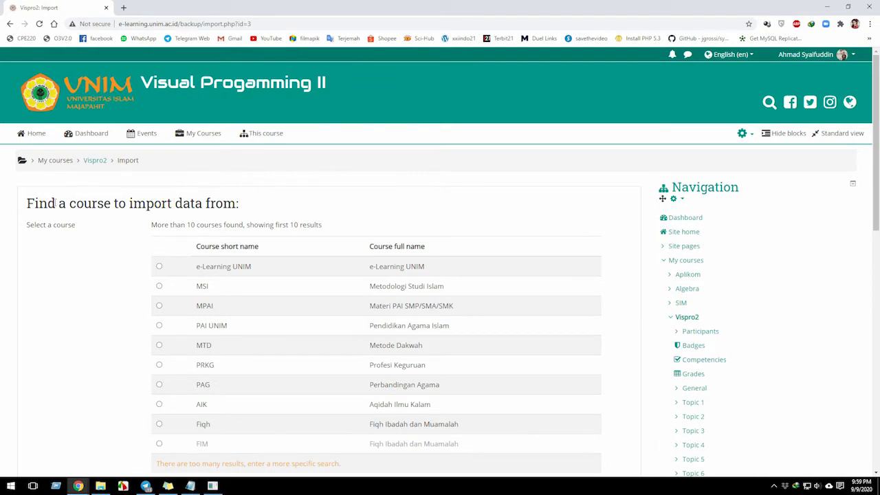
# Select the MSI course as an example import source and look through the rest of the import page.
pyautogui.doubleClick(94, 206)
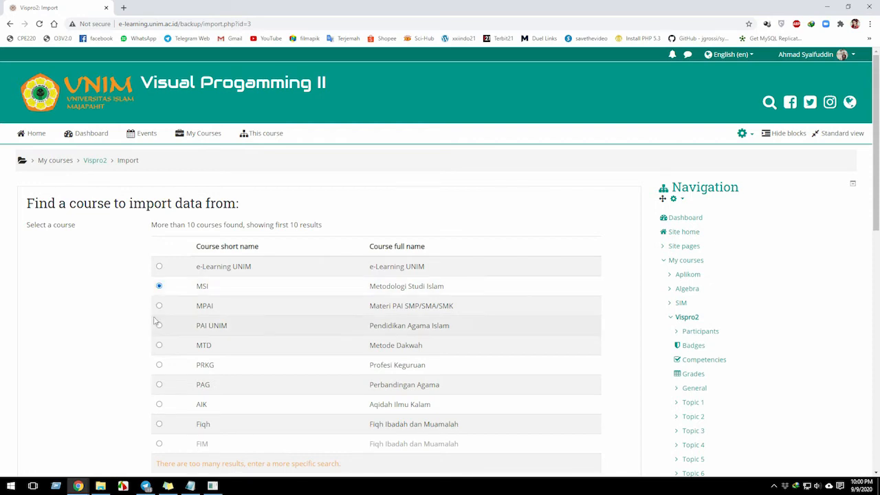
pyautogui.scroll(-3, 172, 289)
pyautogui.scroll(1, 89, 299)
pyautogui.scroll(2, 89, 299)
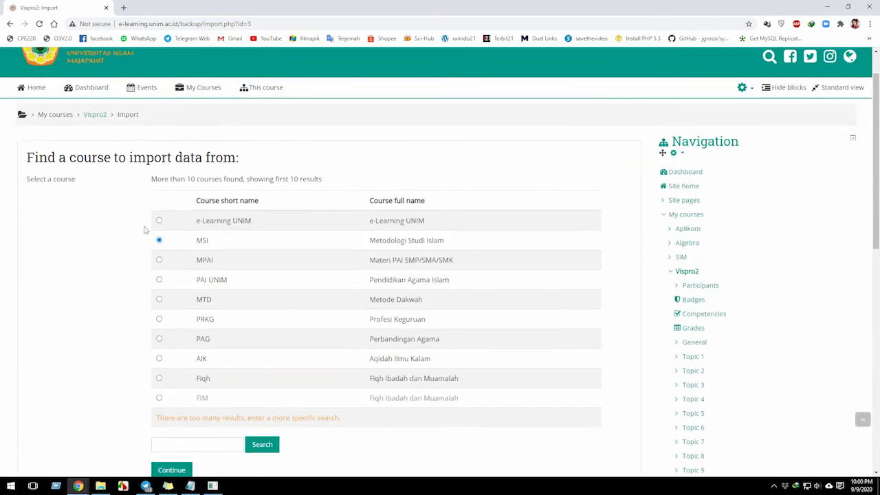
pyautogui.doubleClick(159, 178)
pyautogui.scroll(-3, 699, 278)
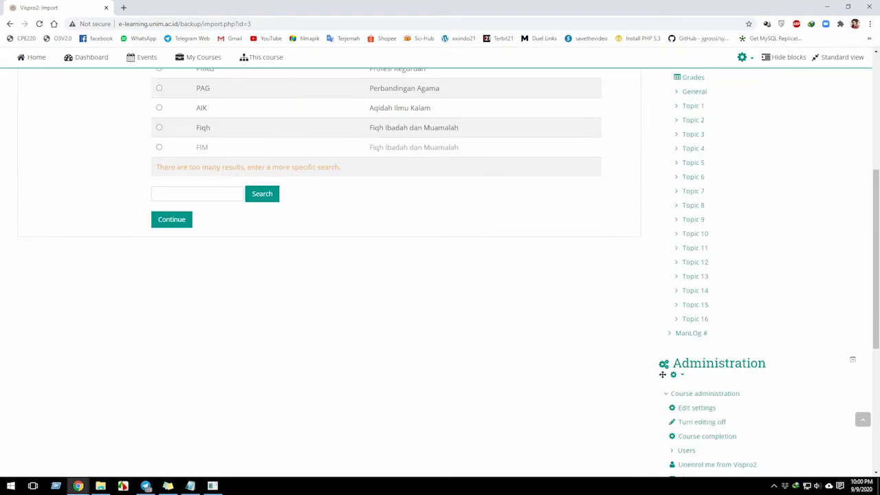
# Check the Backup/arsipkan line in the notes and open Backup for the Vispro2 course.
pyautogui.click(189, 485)
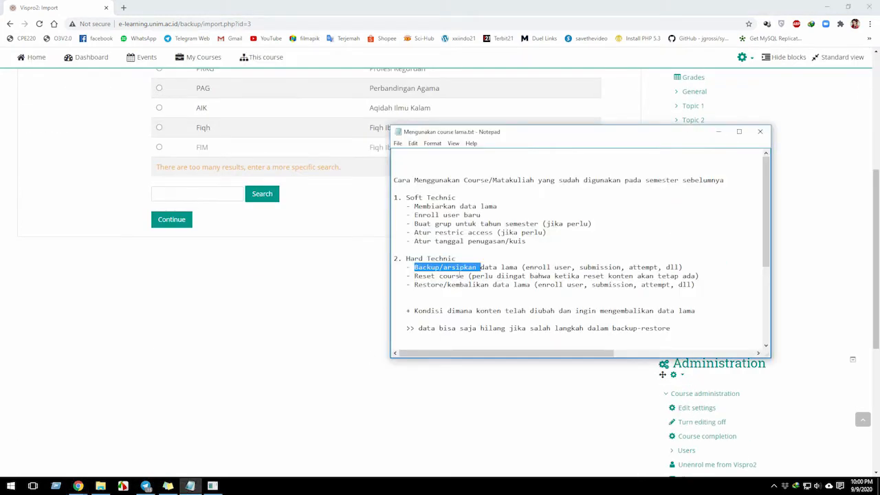
pyautogui.click(625, 401)
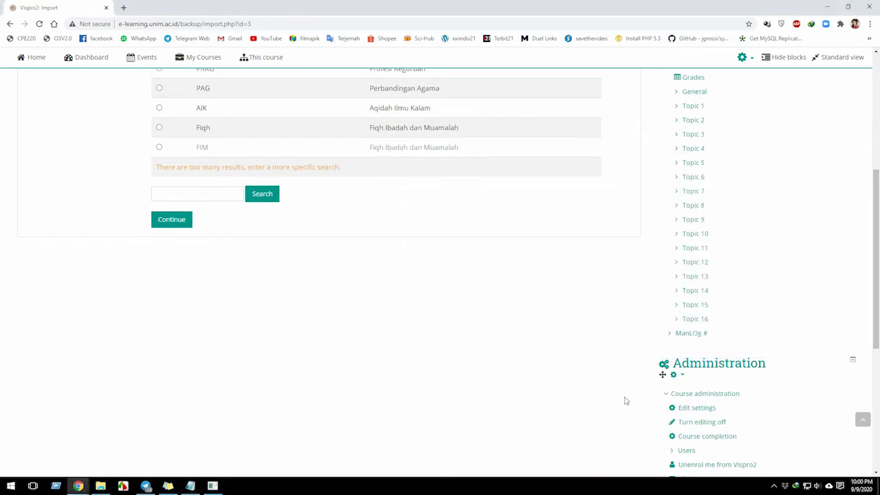
pyautogui.scroll(-3, 641, 383)
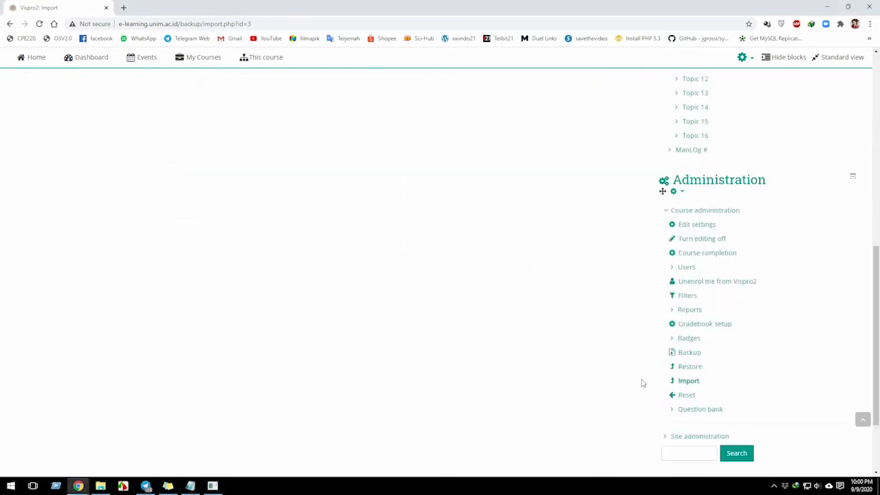
pyautogui.click(688, 355)
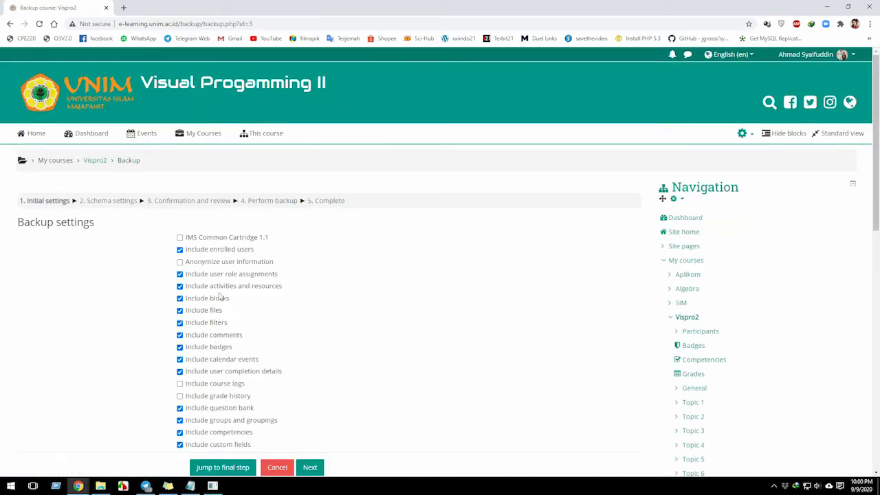
# Include course logs and grade history in the backup settings and continue to the schema settings.
pyautogui.scroll(-1, 217, 303)
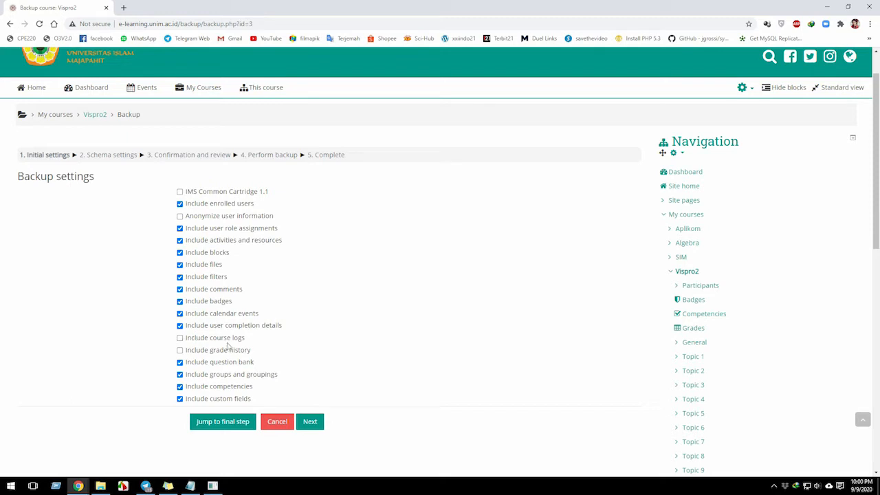
pyautogui.click(180, 338)
pyautogui.click(181, 350)
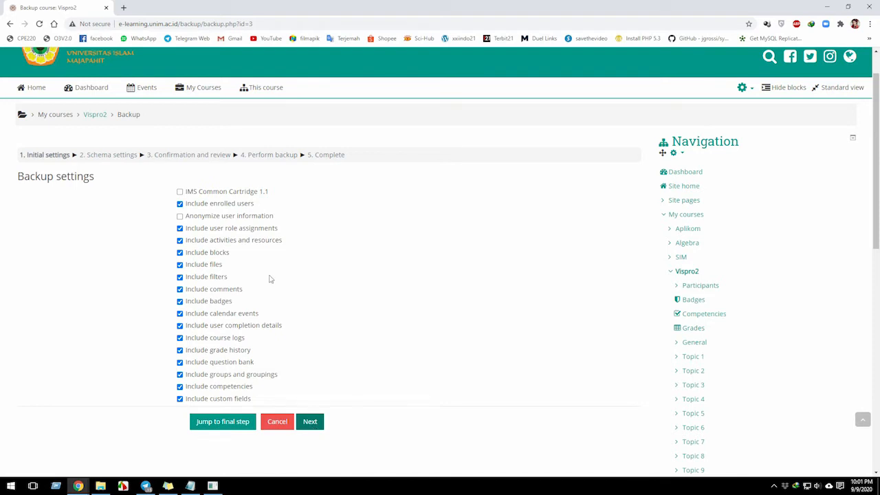
pyautogui.click(310, 421)
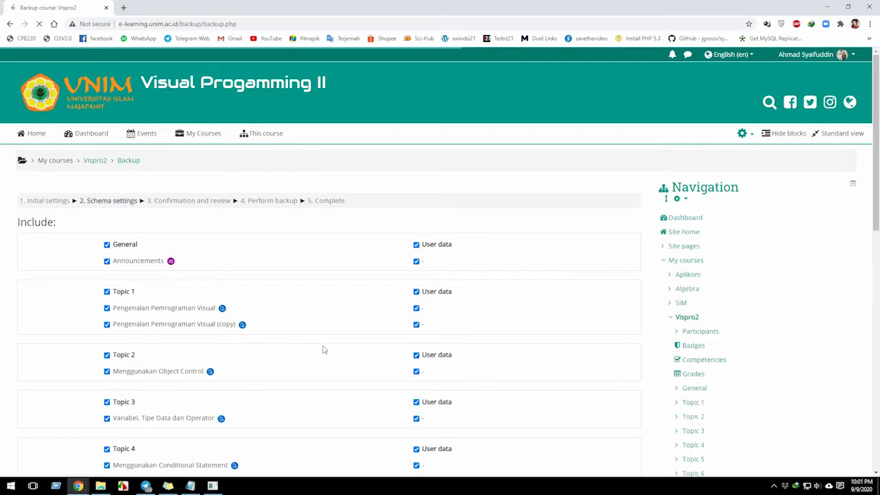
# Examine which topics, activities and user data are included in the backup schema settings.
pyautogui.scroll(-5, 323, 349)
pyautogui.scroll(2, 194, 310)
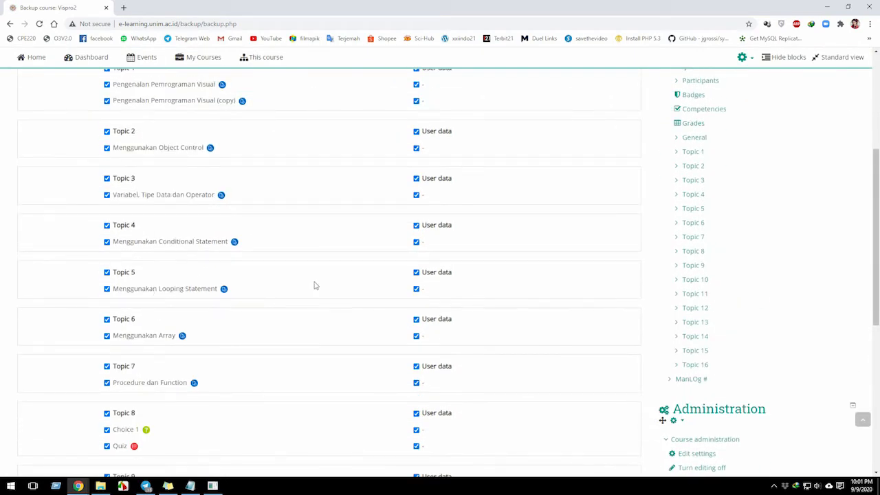
pyautogui.scroll(-2, 137, 358)
pyautogui.scroll(10, 137, 358)
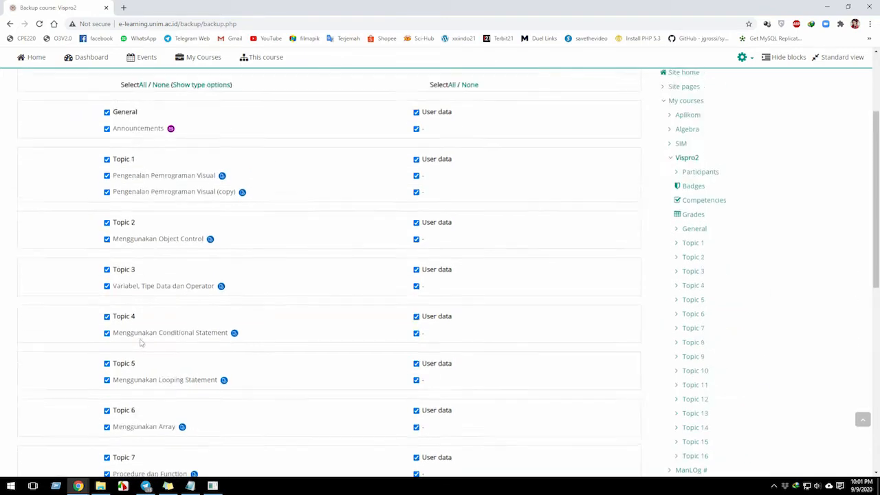
pyautogui.scroll(-2, 138, 252)
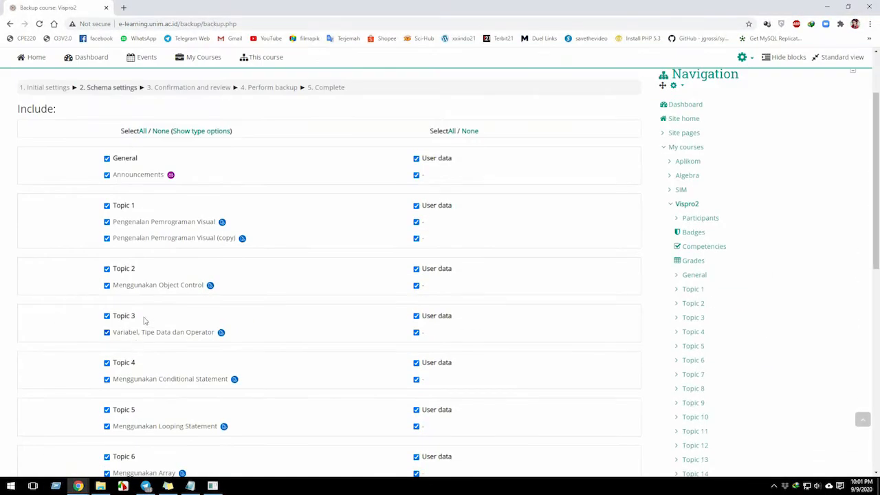
pyautogui.scroll(-2, 138, 347)
pyautogui.scroll(-3, 143, 358)
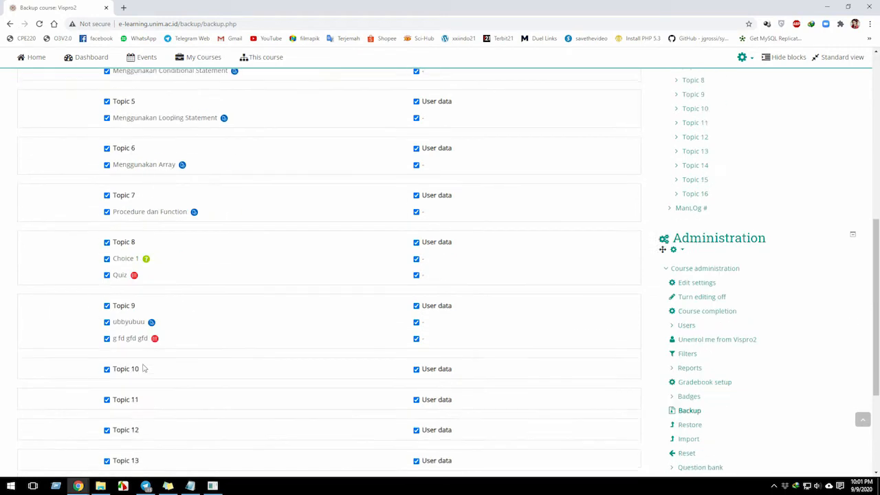
pyautogui.scroll(-1, 144, 397)
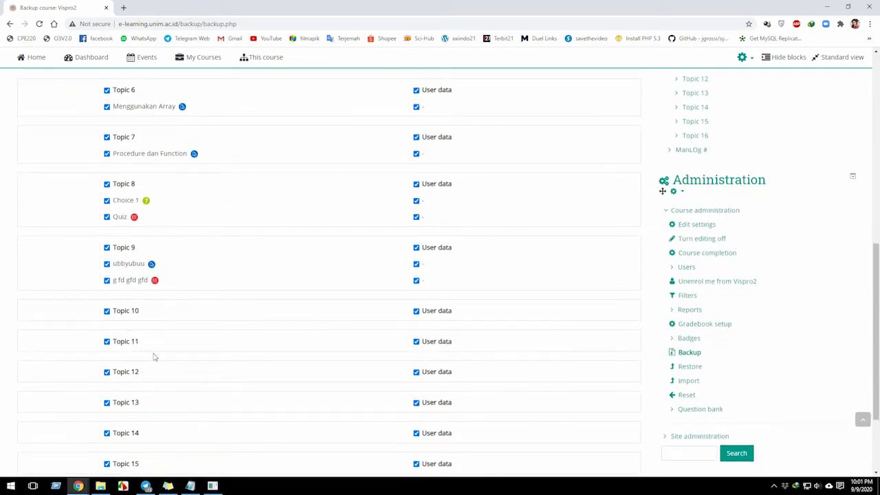
# Exclude Topic 10 from the backup schema and include it again.
pyautogui.click(109, 311)
pyautogui.click(110, 313)
pyautogui.scroll(-3, 274, 421)
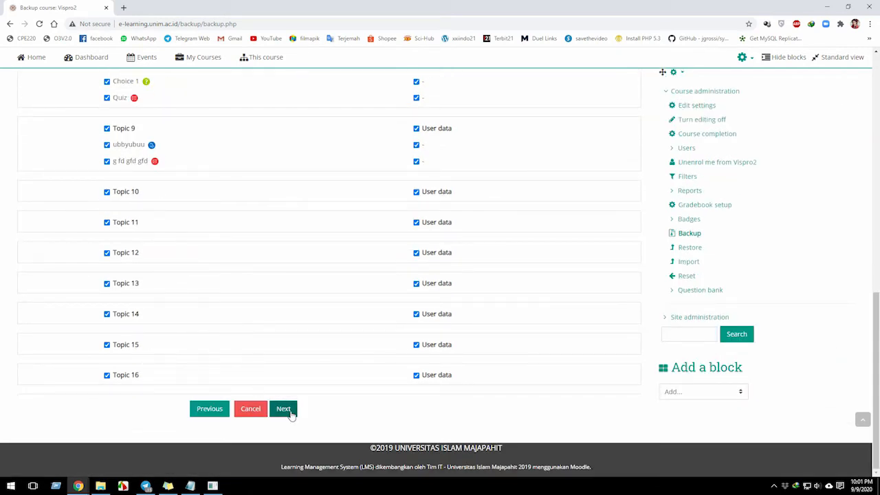
# Continue to the confirmation stage and rename the backup file as backup-moodle-course-3-vispro2-20200909-2201.mbz.
pyautogui.click(292, 414)
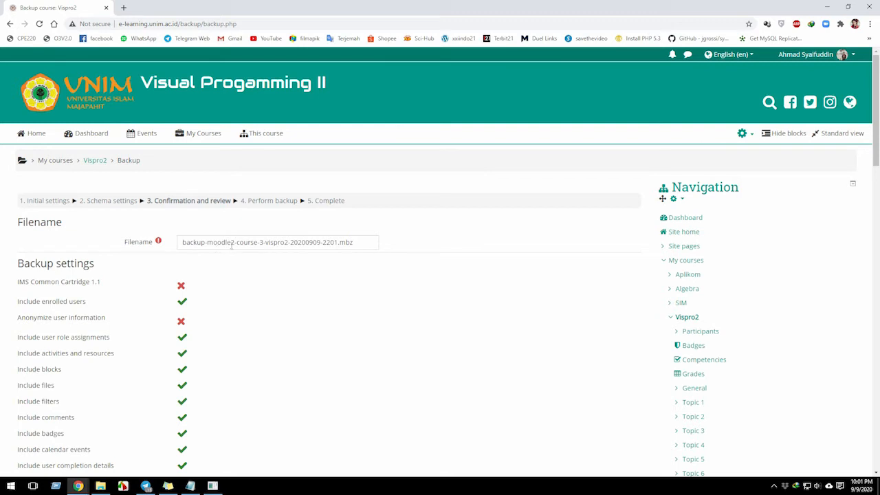
pyautogui.click(237, 243)
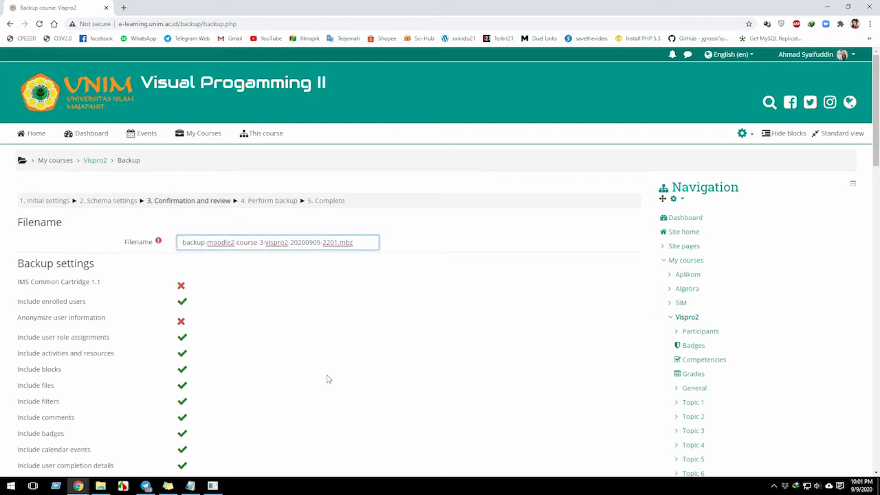
pyautogui.press('BackSpace')
pyautogui.moveTo(334, 244); pyautogui.dragTo(355, 247)
pyautogui.click(346, 262)
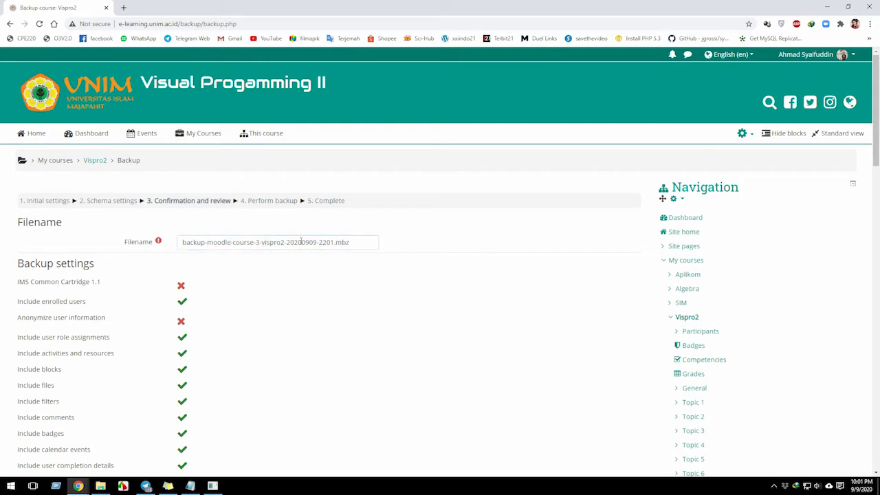
pyautogui.click(257, 244)
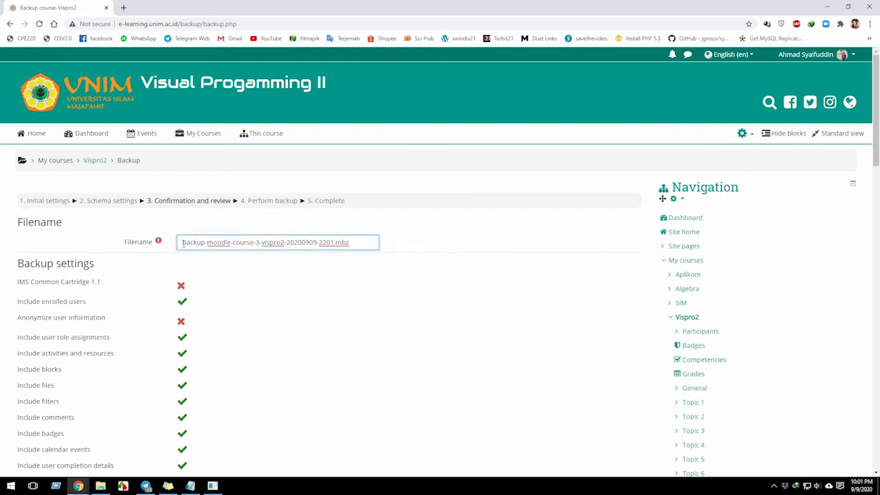
pyautogui.moveTo(182, 244); pyautogui.dragTo(306, 245)
pyautogui.click(258, 303)
pyautogui.click(397, 227)
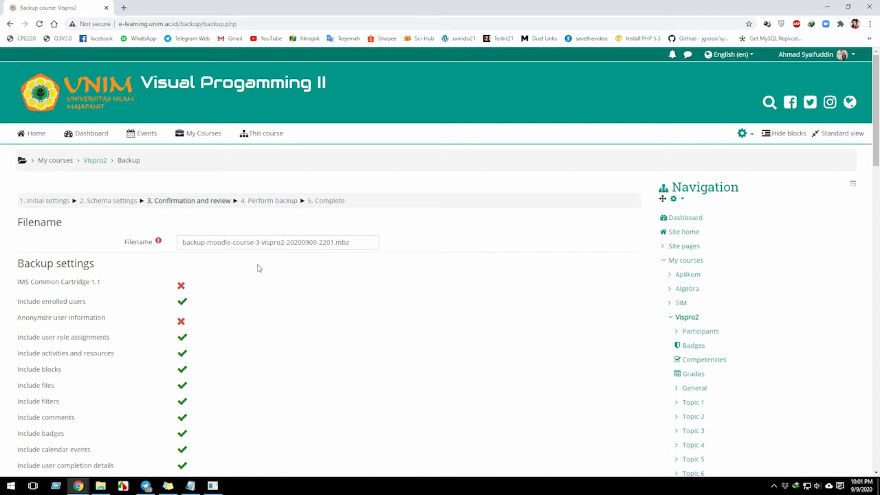
# Review the backup settings and included items of the Vispro2 course and perform the backup.
pyautogui.scroll(-2, 193, 310)
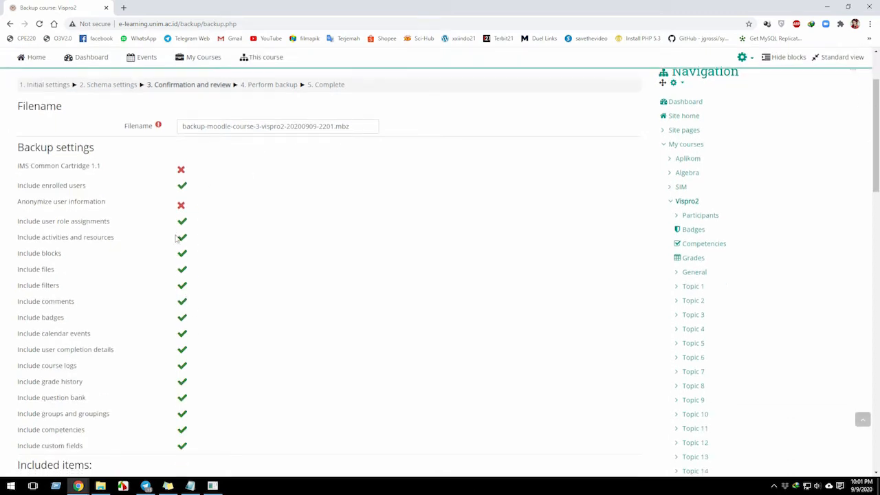
pyautogui.scroll(-2, 176, 255)
pyautogui.scroll(2, 185, 227)
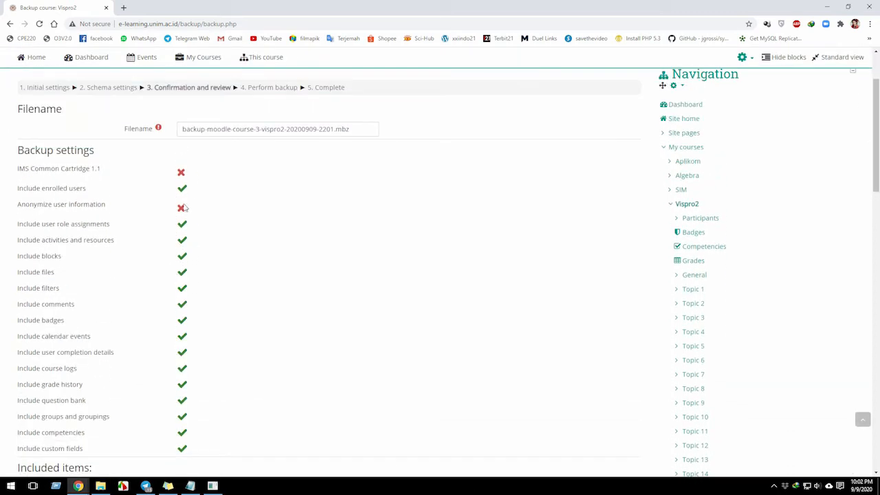
pyautogui.scroll(-3, 180, 289)
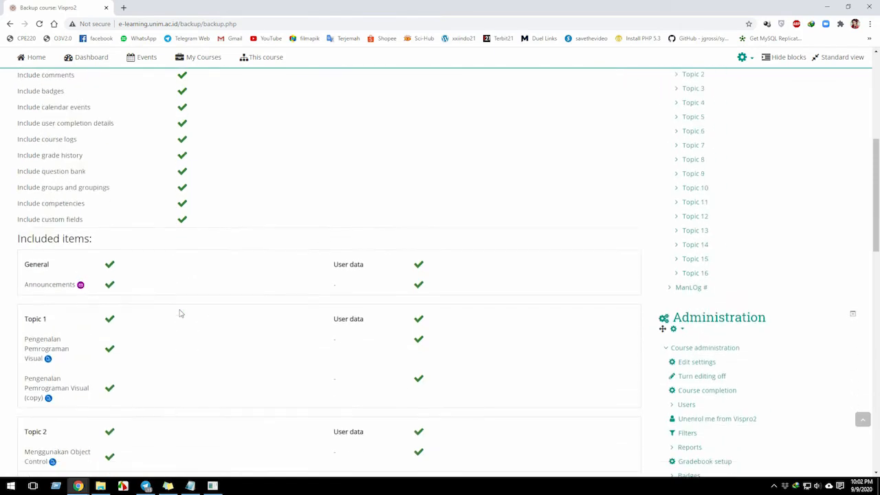
pyautogui.scroll(-10, 269, 277)
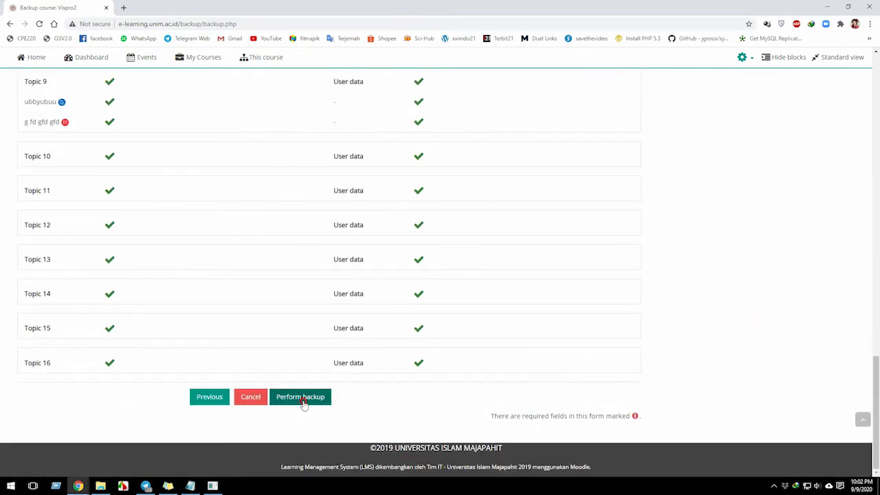
pyautogui.click(302, 402)
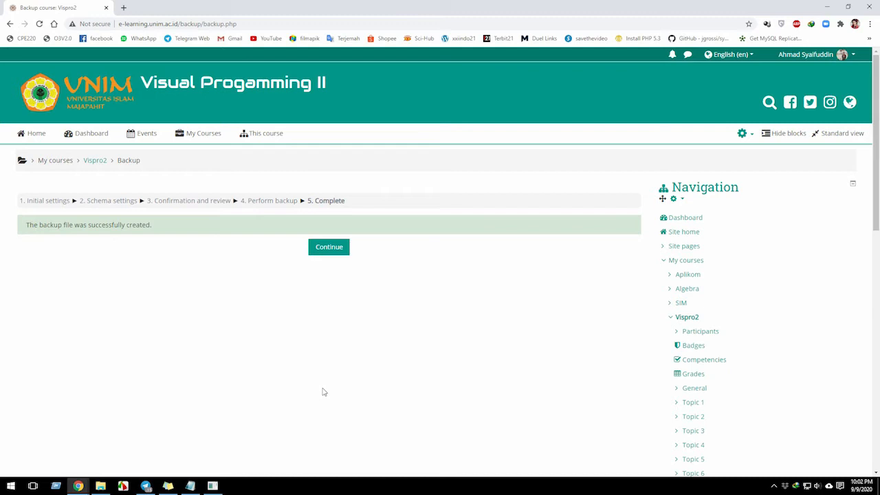
# Continue to the list of backup files and check the creation time of the new file in the course backup area.
pyautogui.click(330, 247)
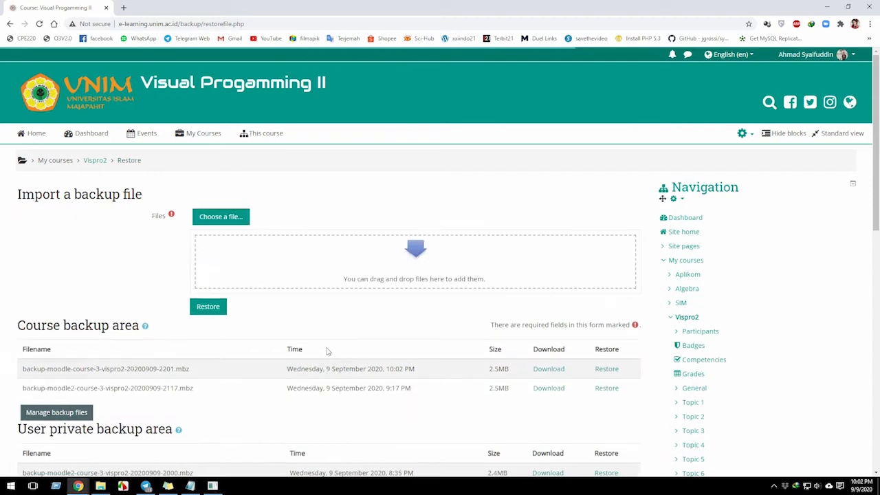
pyautogui.scroll(-1, 332, 387)
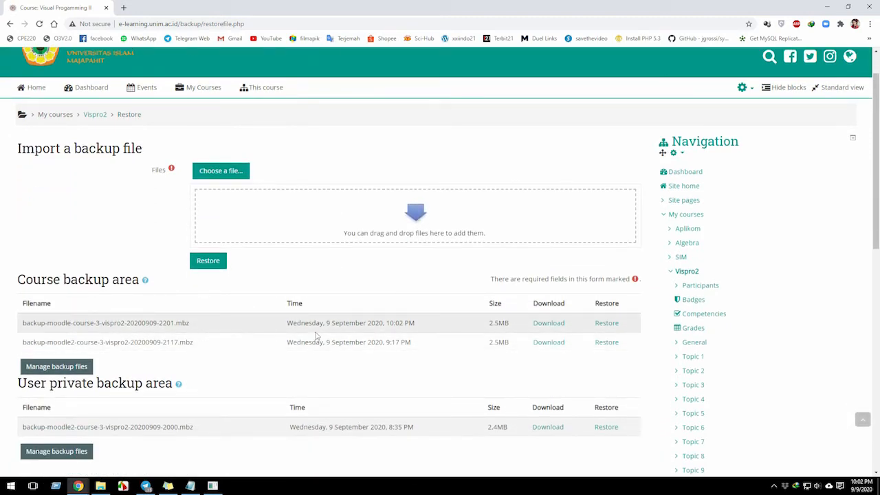
pyautogui.tripleClick(400, 326)
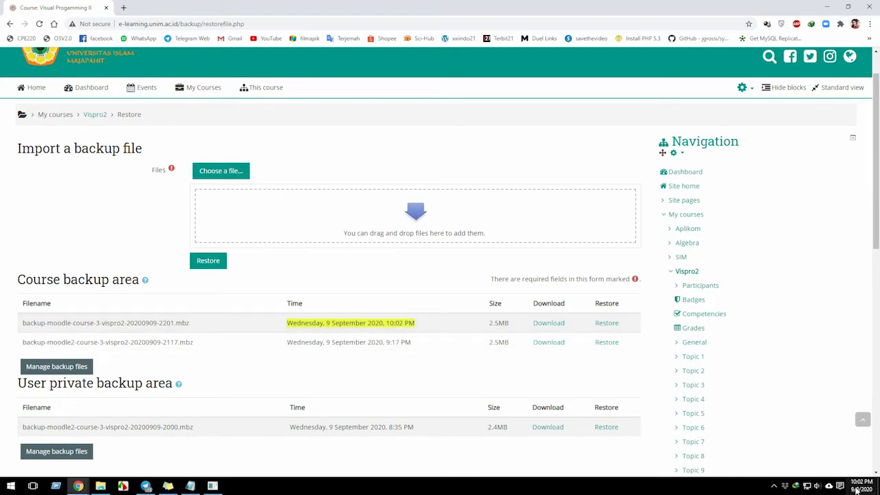
pyautogui.moveTo(387, 327); pyautogui.dragTo(391, 327)
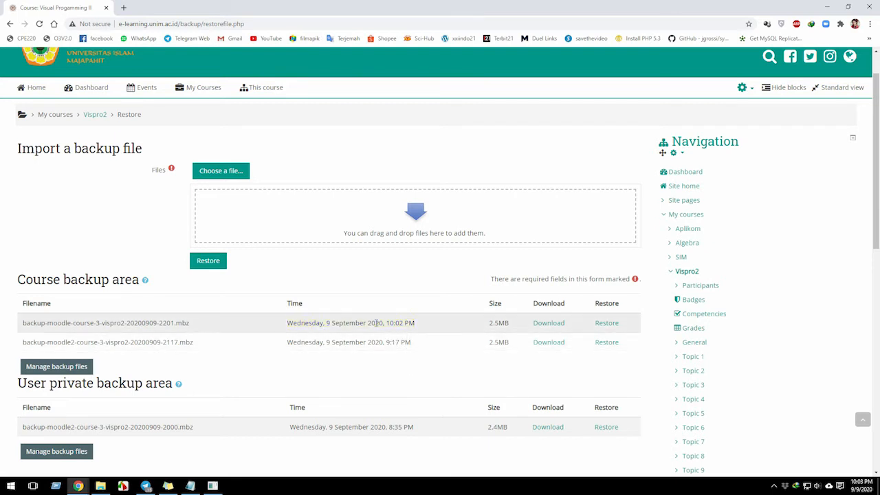
# Download backup-moodle-course-3-vispro2-20200909-2201.mbz from the course backup area and show it in its download folder.
pyautogui.click(548, 323)
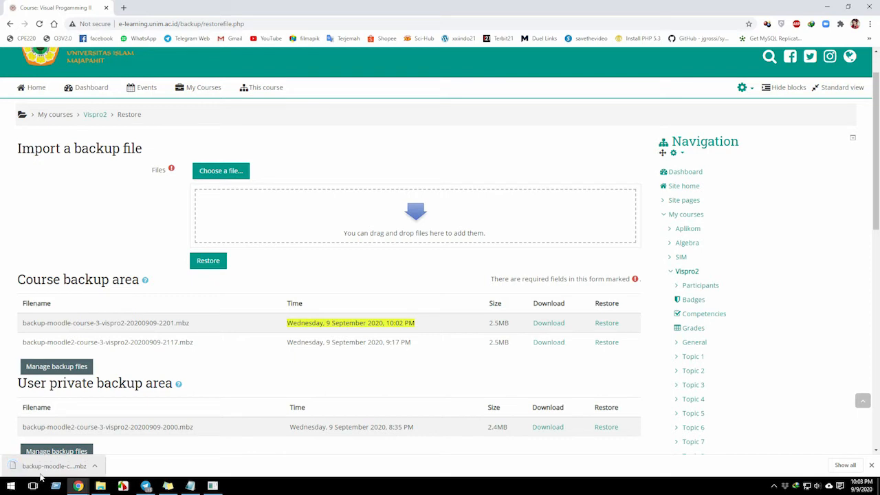
pyautogui.click(95, 466)
pyautogui.click(120, 436)
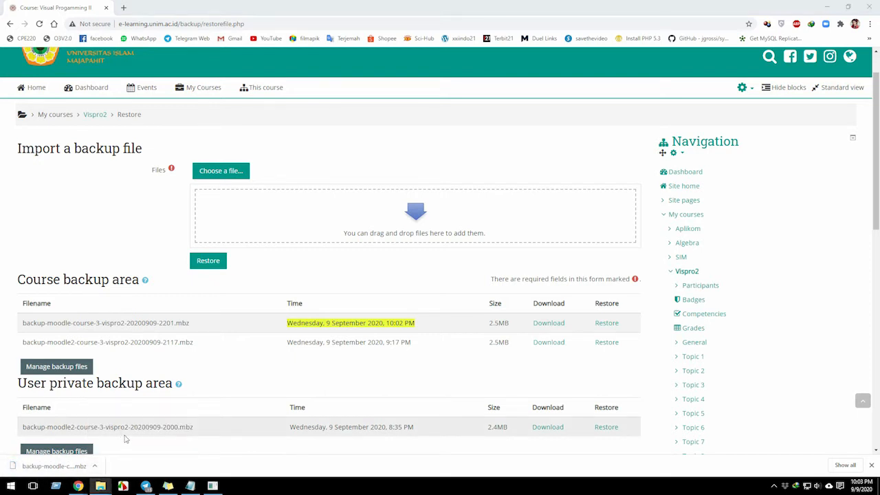
pyautogui.scroll(1, 251, 348)
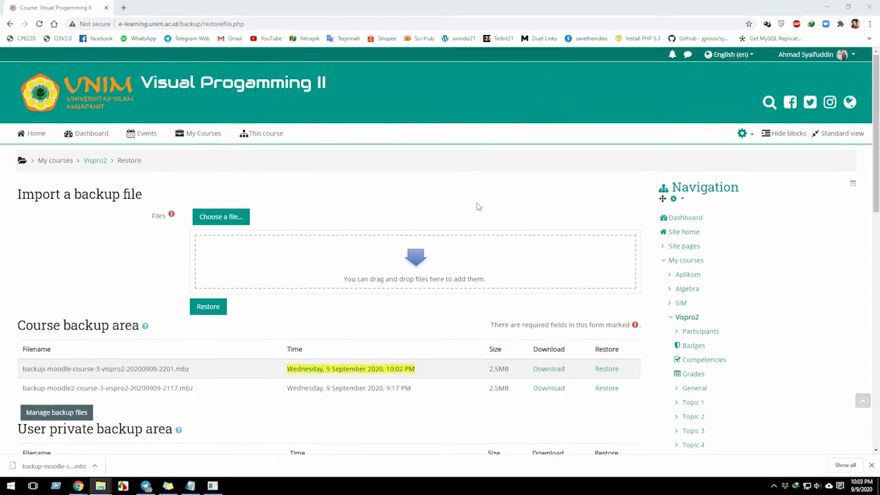
pyautogui.scroll(-2, 477, 206)
pyautogui.moveTo(879, 283); pyautogui.dragTo(327, 26)
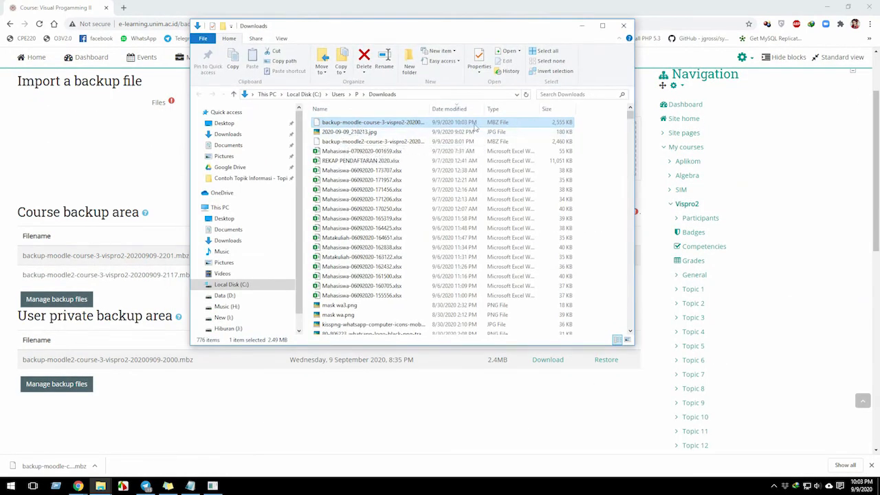
# Narrow the file name column in the Downloads folder, copy the new backup file and minimise the folder window.
pyautogui.moveTo(431, 109)
pyautogui.mouseDown()
pyautogui.moveTo(461, 108)
pyautogui.moveTo(418, 109)
pyautogui.mouseUp()
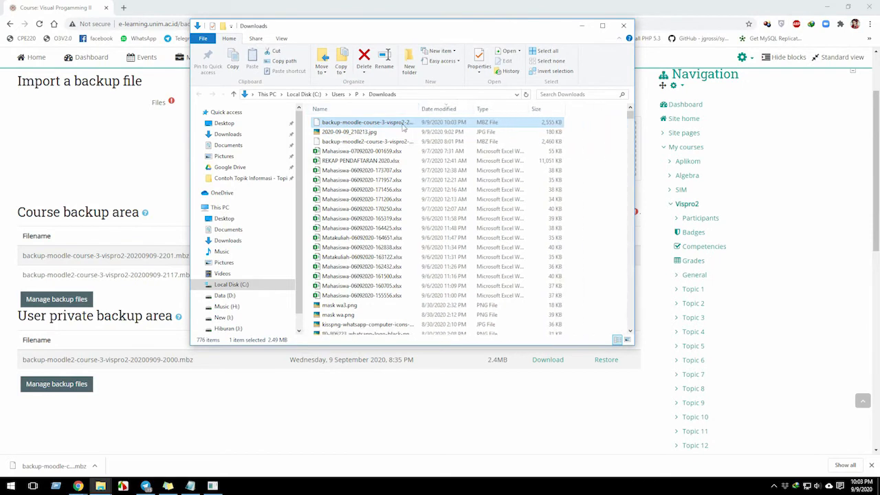
pyautogui.rightClick(393, 124)
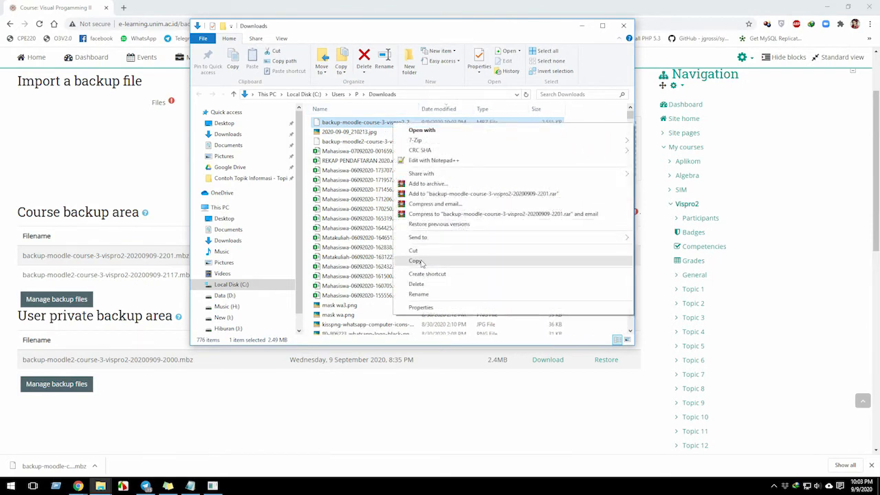
pyautogui.click(420, 262)
pyautogui.click(582, 25)
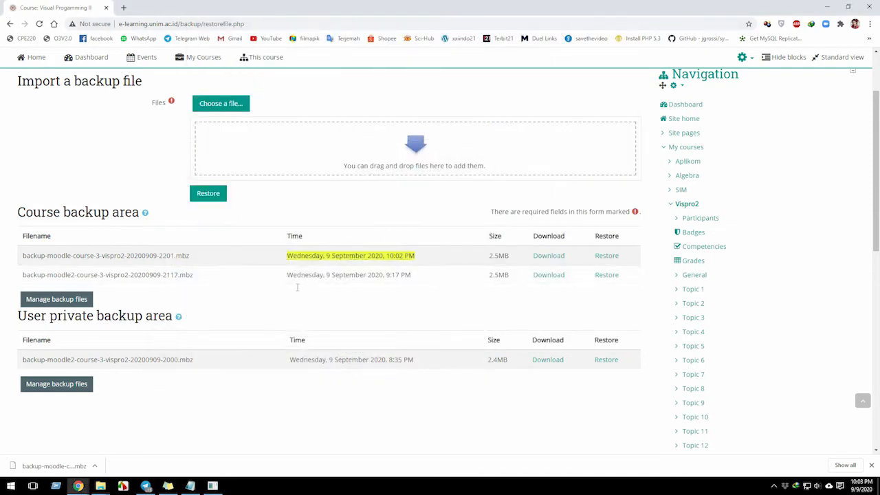
# Bring up the backup item in the course reuse notes, then open the Vispro2 course page.
pyautogui.scroll(3, 362, 275)
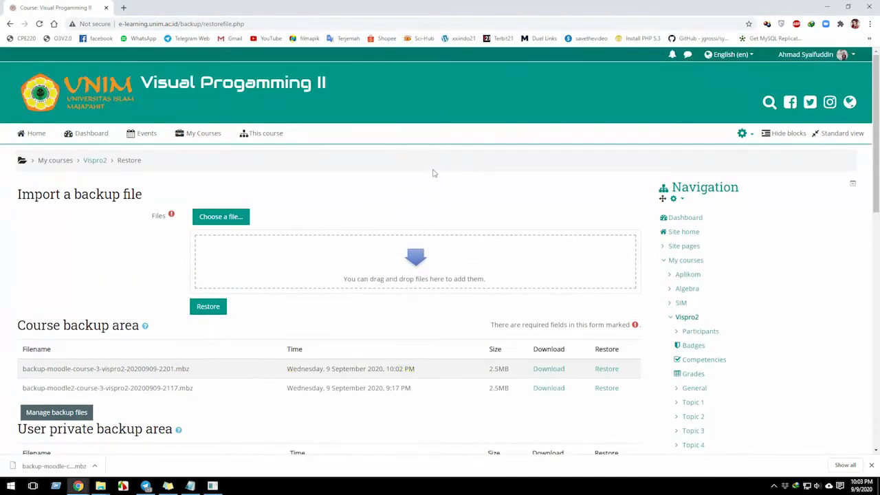
pyautogui.click(190, 486)
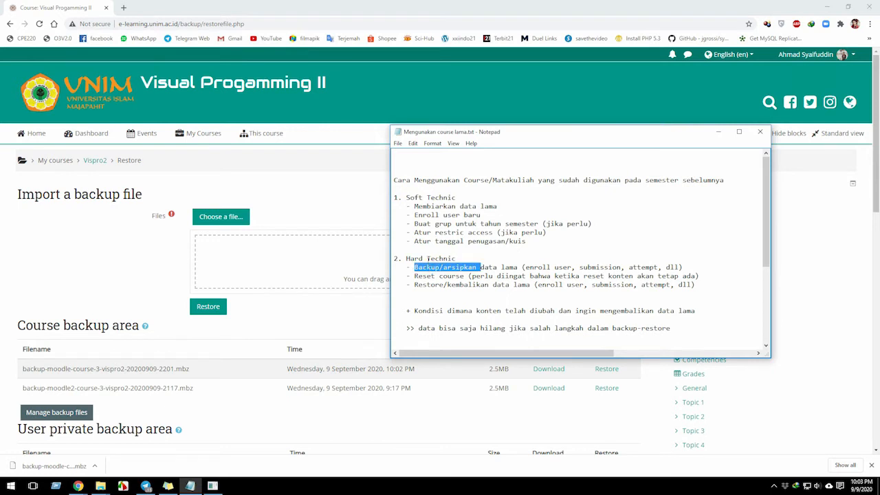
pyautogui.click(453, 271)
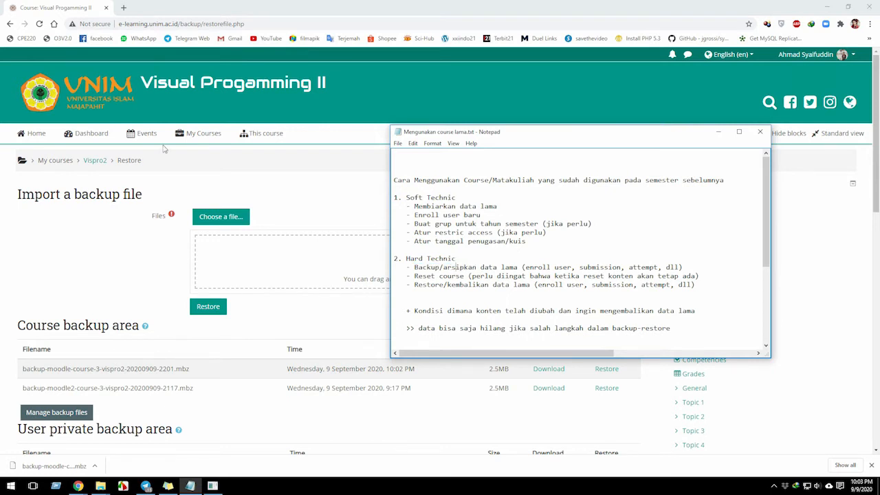
pyautogui.click(205, 177)
pyautogui.click(197, 134)
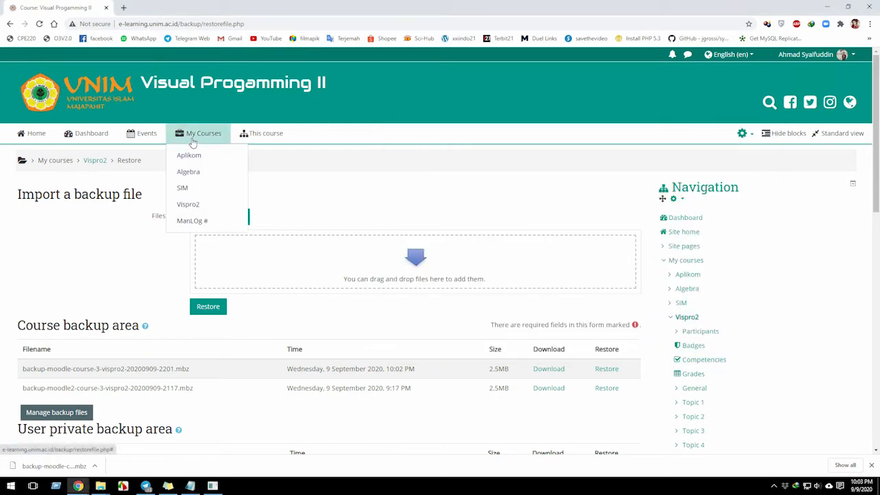
pyautogui.click(186, 204)
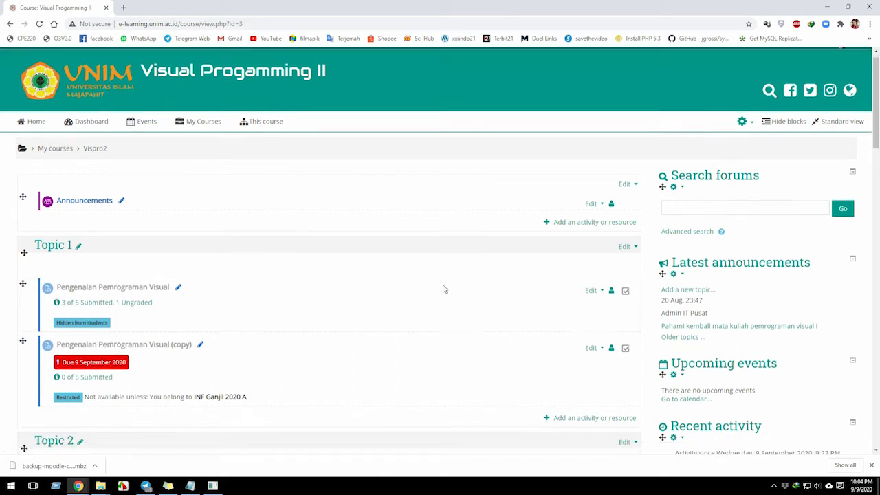
pyautogui.scroll(-5, 462, 293)
# Bring up the notes and highlight words in the Reset course line under Hard Technic.
pyautogui.click(189, 487)
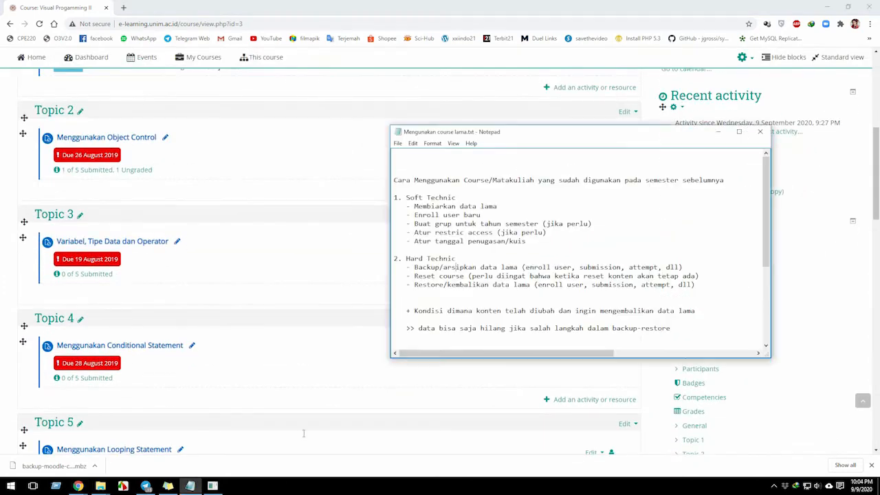
pyautogui.doubleClick(451, 277)
pyautogui.doubleClick(431, 276)
# Return to the Vispro2 course and open its Reset course page.
pyautogui.click(365, 318)
pyautogui.scroll(-2, 378, 319)
pyautogui.scroll(-5, 587, 357)
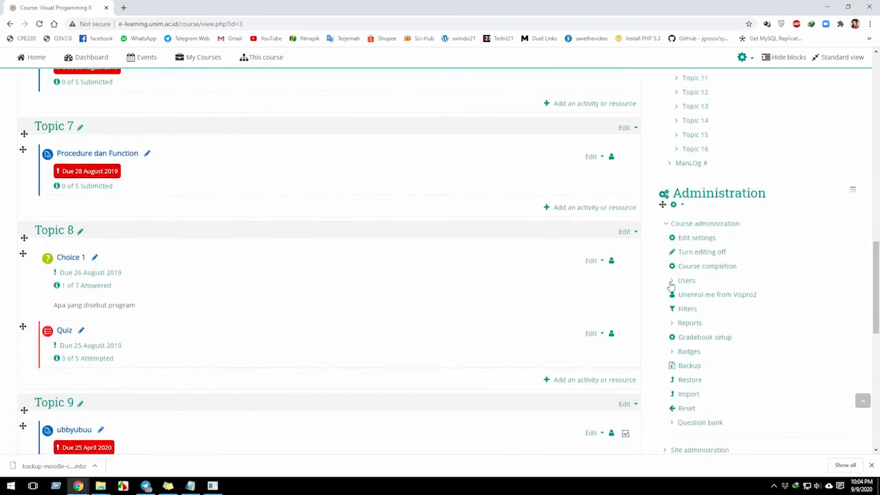
pyautogui.click(671, 281)
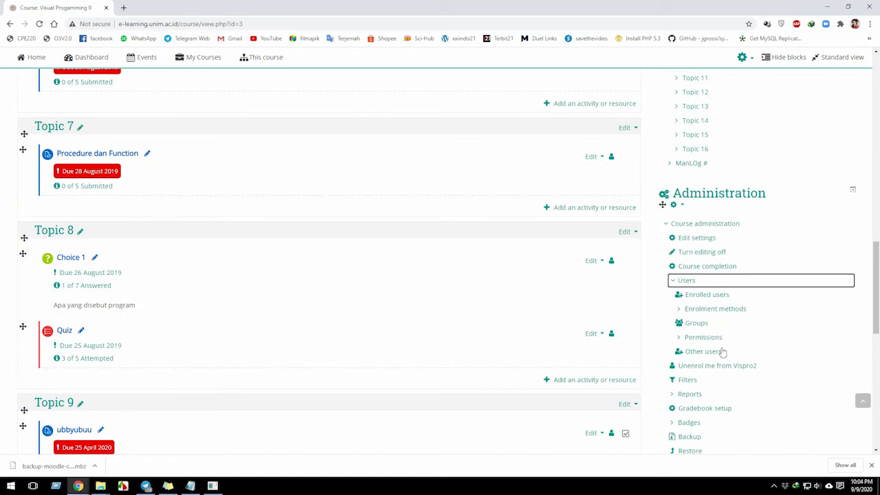
pyautogui.click(673, 282)
pyautogui.scroll(-2, 672, 297)
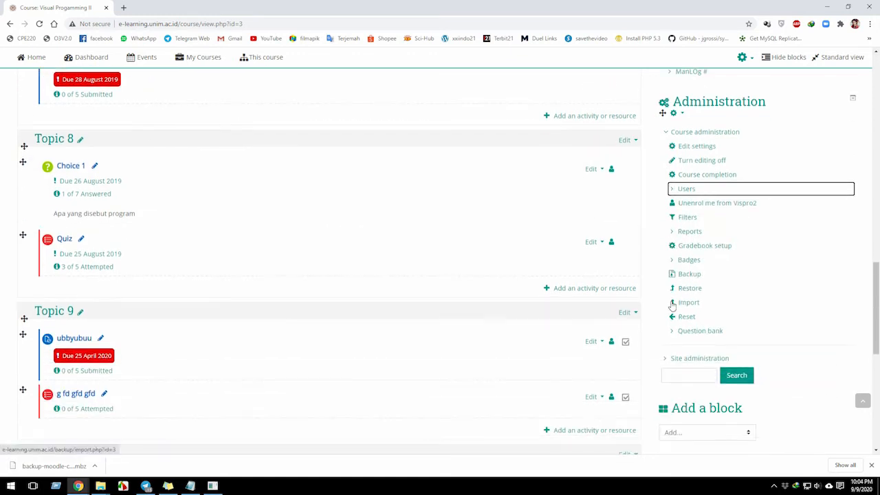
pyautogui.click(686, 318)
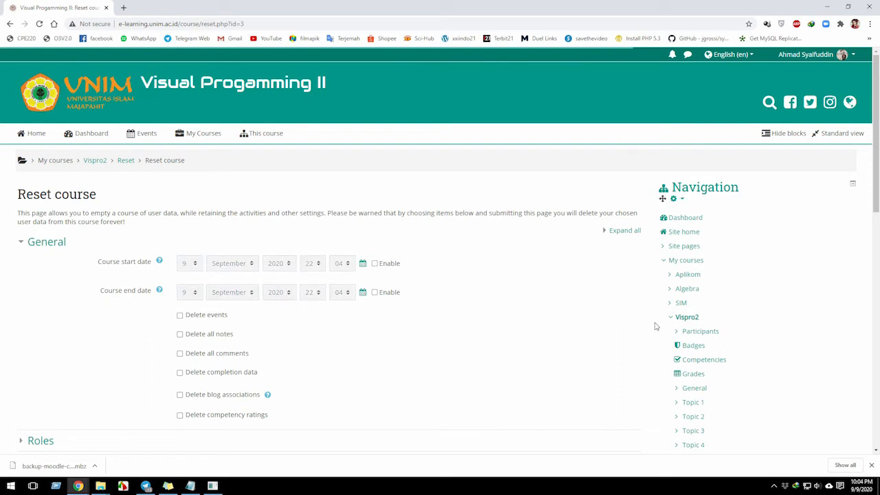
# Look over the general reset options, enabling the course start date and disabling it again.
pyautogui.scroll(-2, 199, 335)
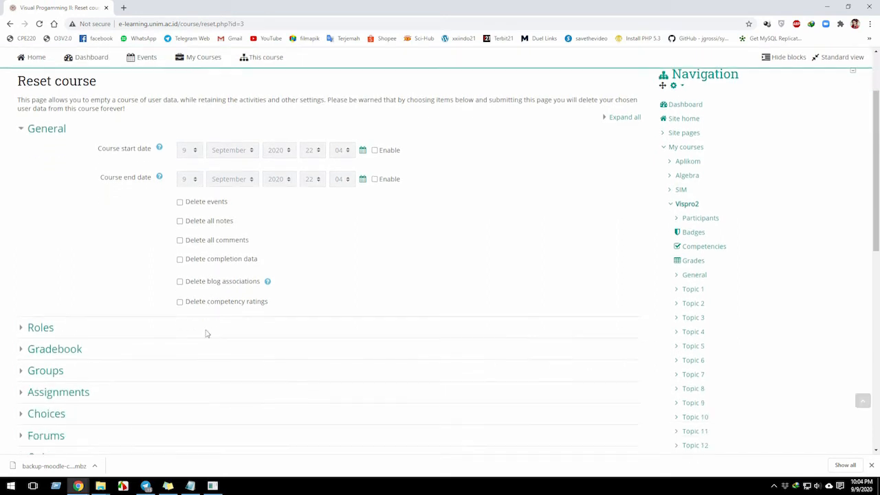
pyautogui.scroll(2, 255, 211)
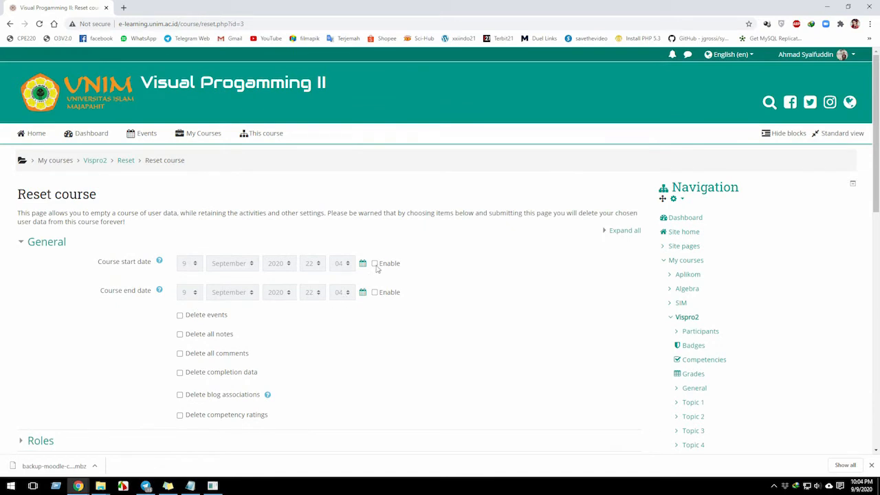
pyautogui.click(376, 265)
pyautogui.click(376, 266)
pyautogui.scroll(-2, 305, 292)
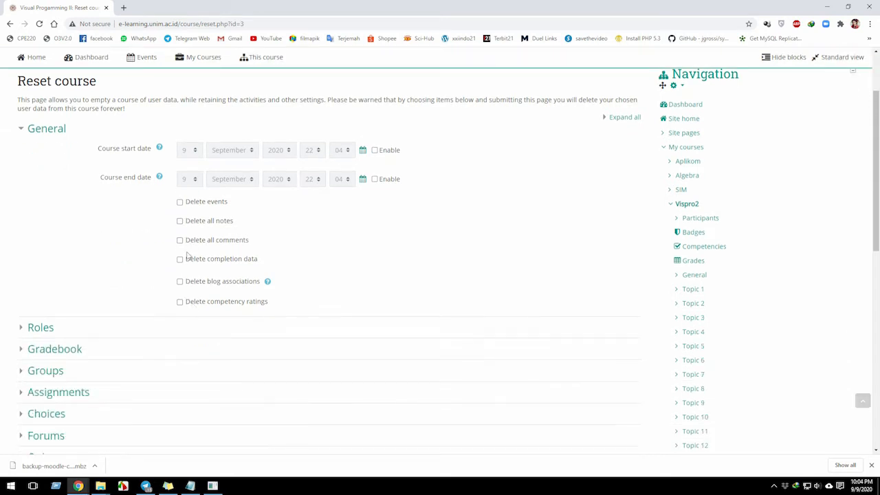
pyautogui.scroll(1, 174, 206)
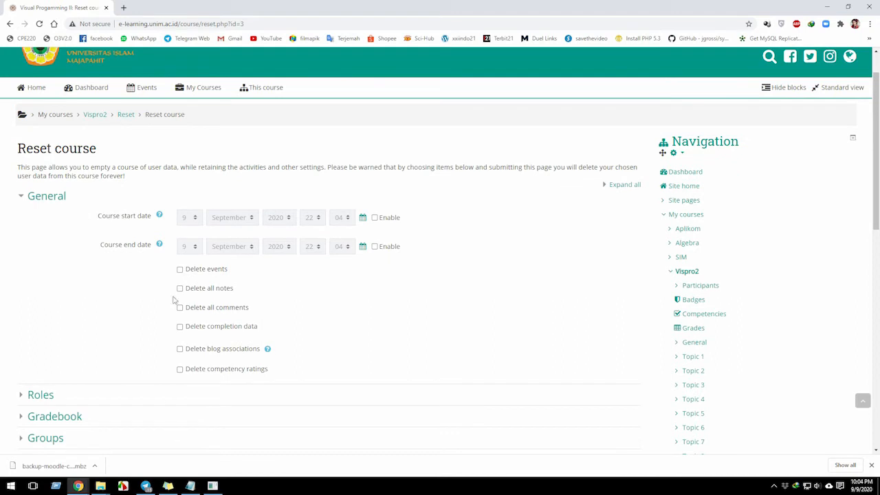
# Mark events, notes, comments, completion data, blog associations and competency ratings for deletion in the course reset.
pyautogui.click(180, 270)
pyautogui.click(179, 289)
pyautogui.click(179, 308)
pyautogui.click(179, 327)
pyautogui.click(180, 350)
pyautogui.click(179, 370)
# Expand the role reset options and choose Student as the role to unenrol.
pyautogui.scroll(-2, 179, 369)
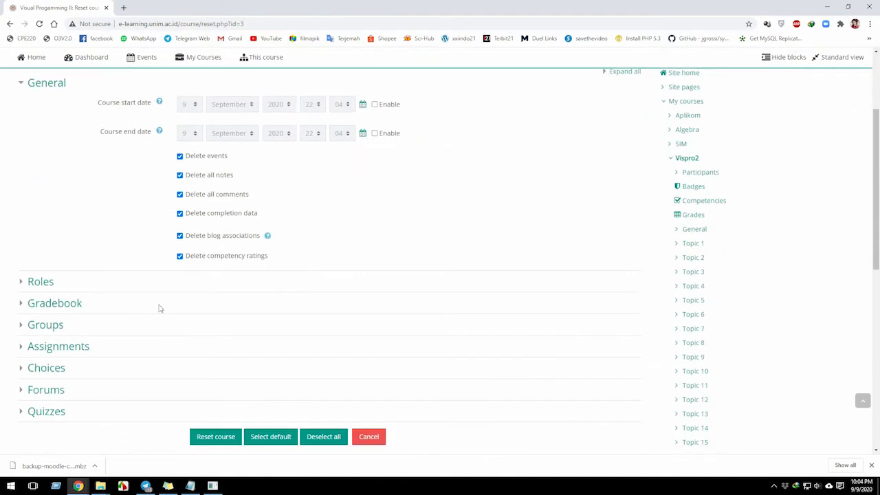
pyautogui.click(36, 282)
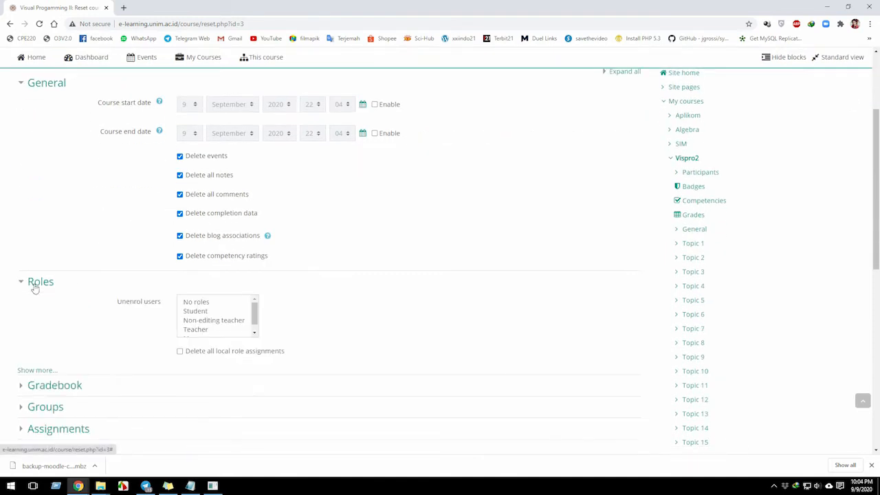
pyautogui.click(206, 313)
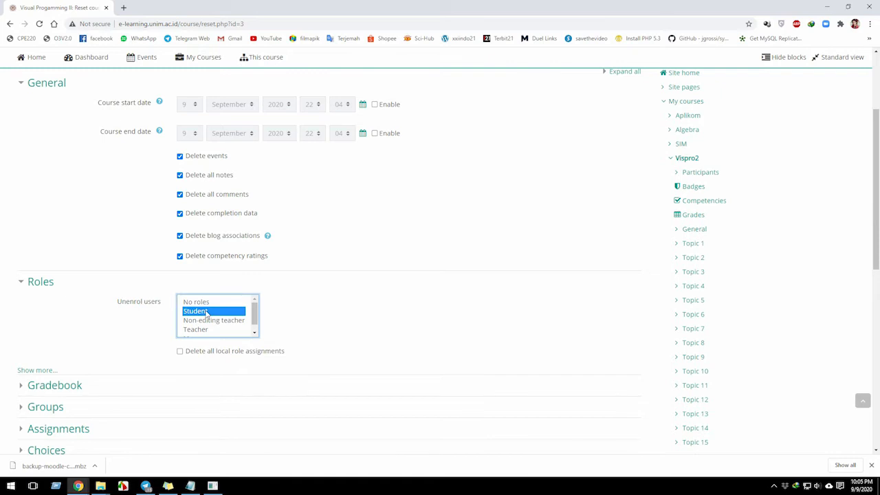
# Open the Vispro2 course in a new browser tab and check the roles in its participants list.
pyautogui.click(200, 57)
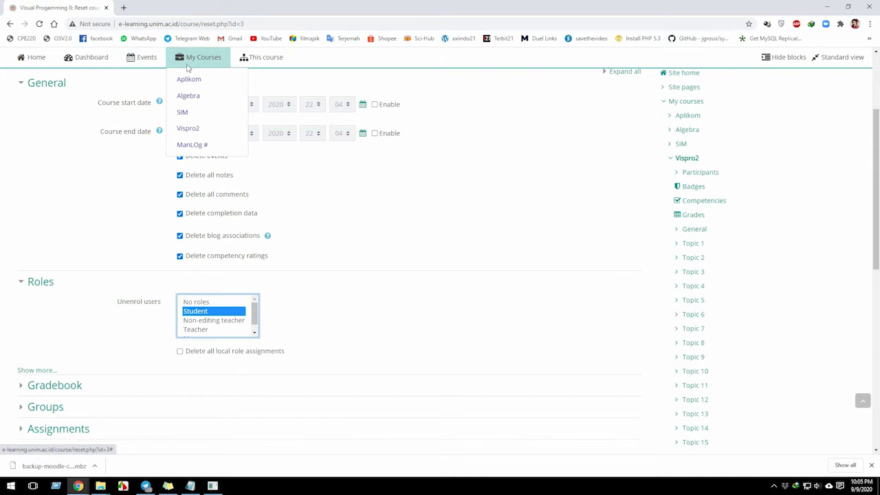
pyautogui.rightClick(193, 129)
pyautogui.click(205, 136)
pyautogui.click(142, 11)
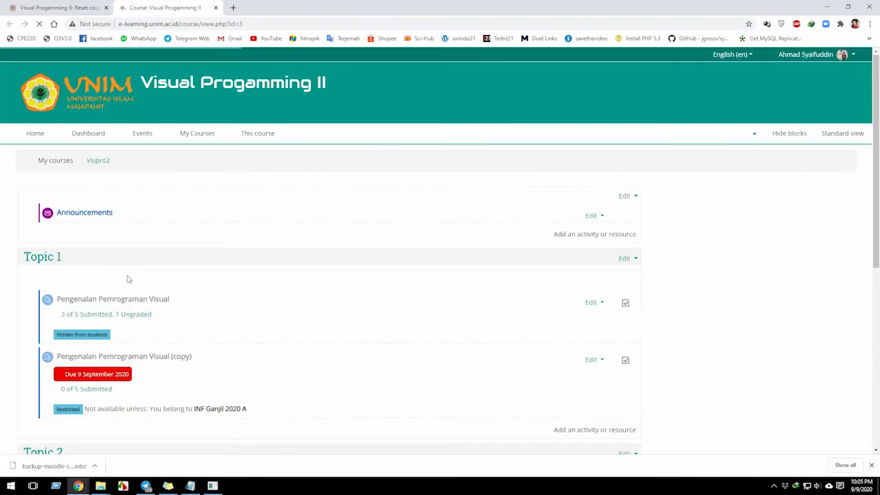
pyautogui.click(278, 134)
pyautogui.click(270, 173)
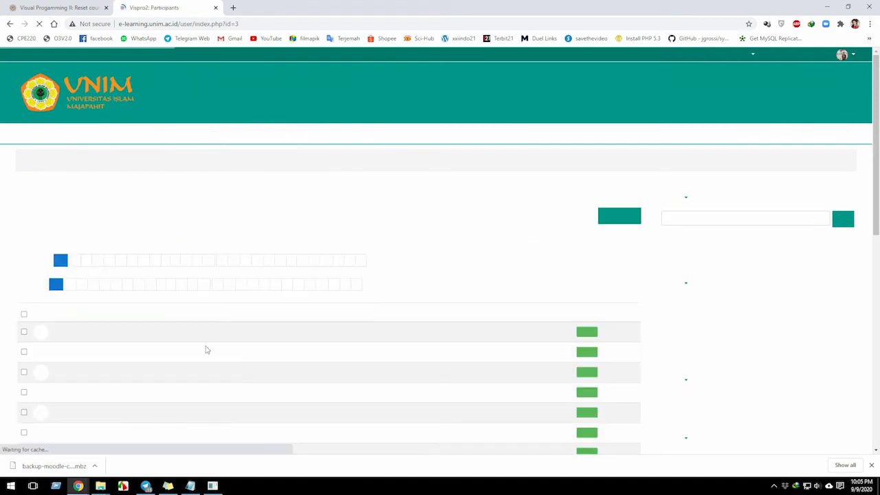
pyautogui.scroll(-1, 140, 388)
pyautogui.scroll(-1, 140, 388)
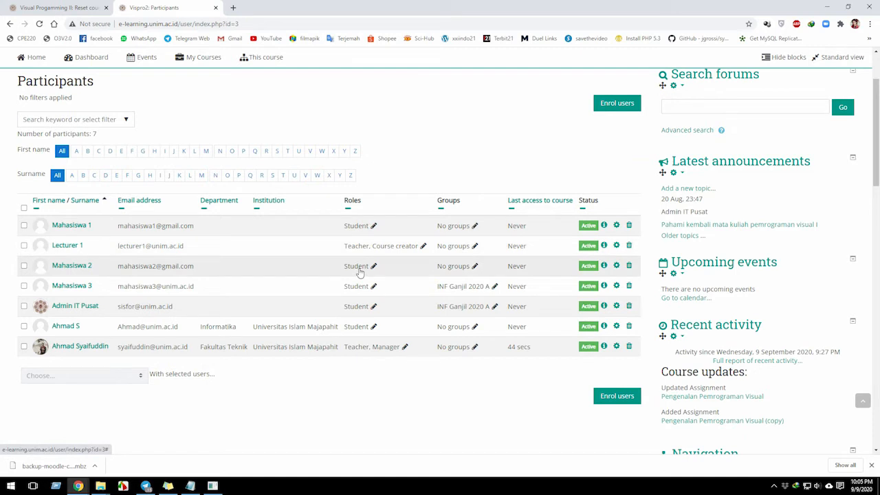
# Return to the reset form, select Student for unenrolment and enable Delete all local role assignments.
pyautogui.click(73, 9)
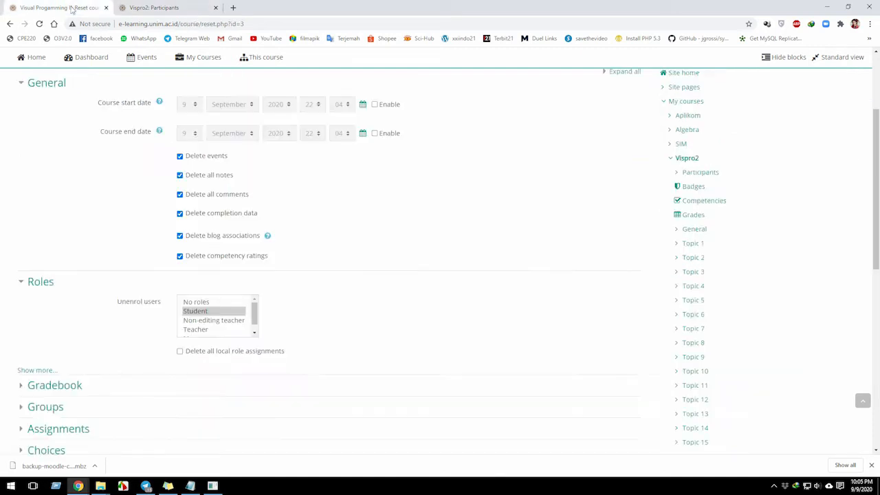
pyautogui.click(198, 312)
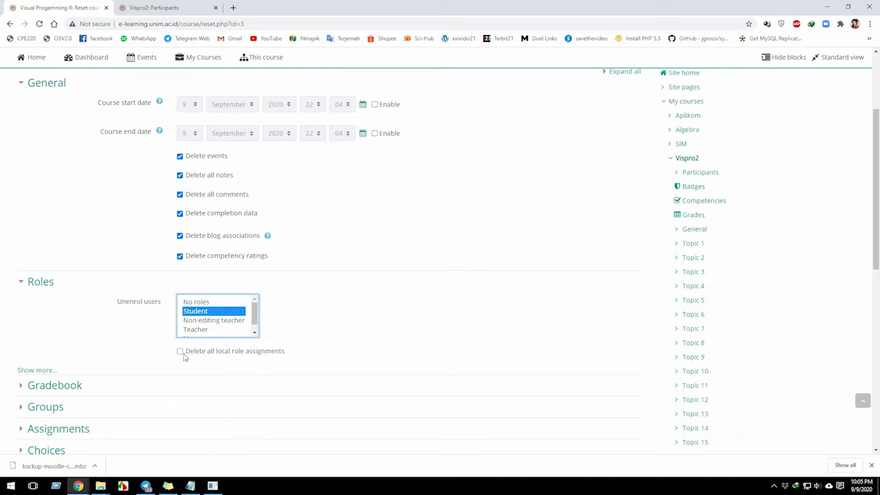
pyautogui.click(180, 353)
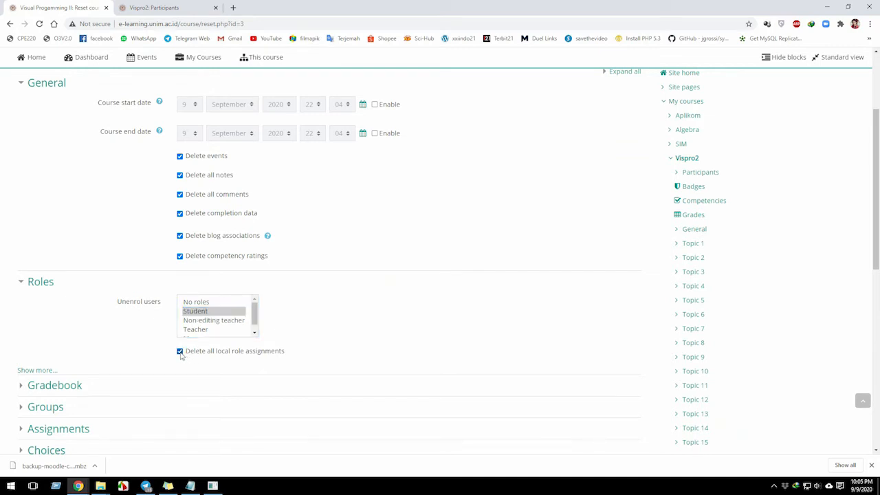
# Expand the gradebook reset options and mark all items and categories for deletion.
pyautogui.scroll(-2, 181, 355)
pyautogui.scroll(-1, 183, 286)
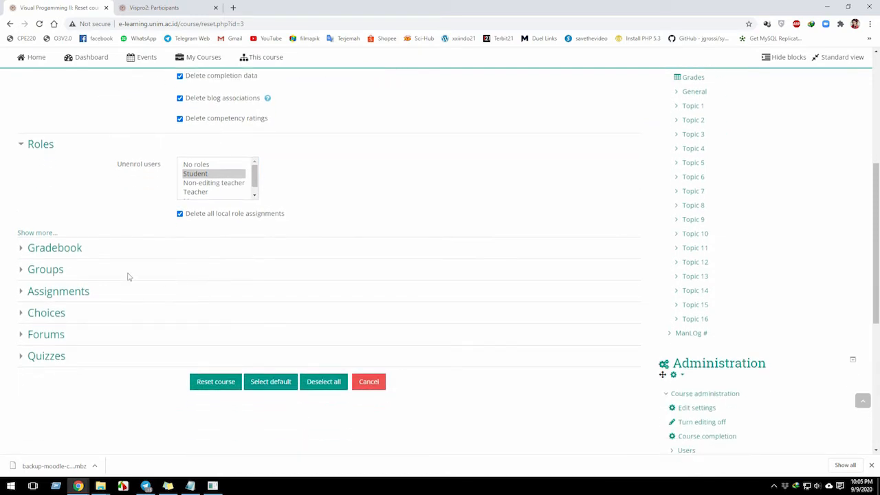
pyautogui.click(55, 249)
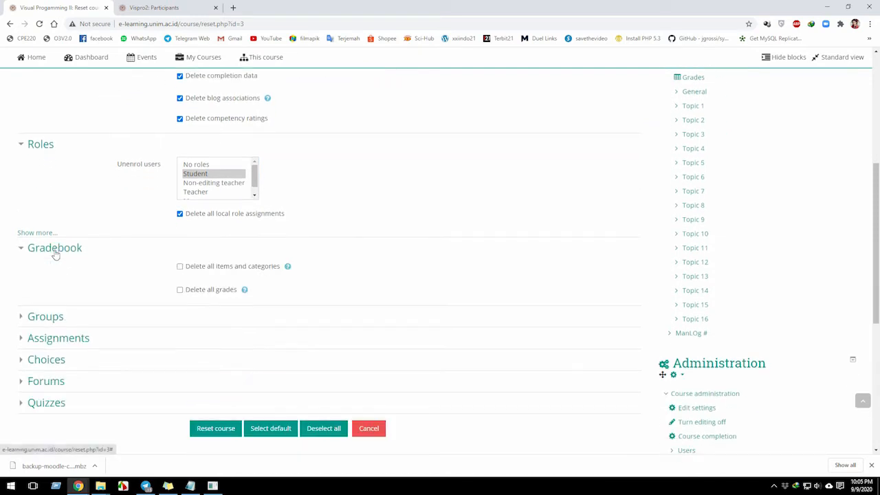
pyautogui.click(180, 267)
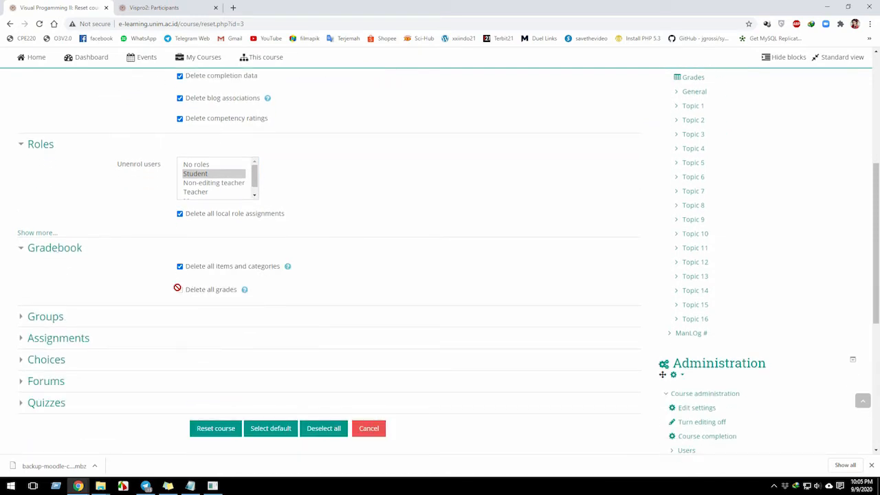
# Expand the group reset options and mark all groups and all groupings for deletion.
pyautogui.click(31, 316)
pyautogui.scroll(-2, 71, 334)
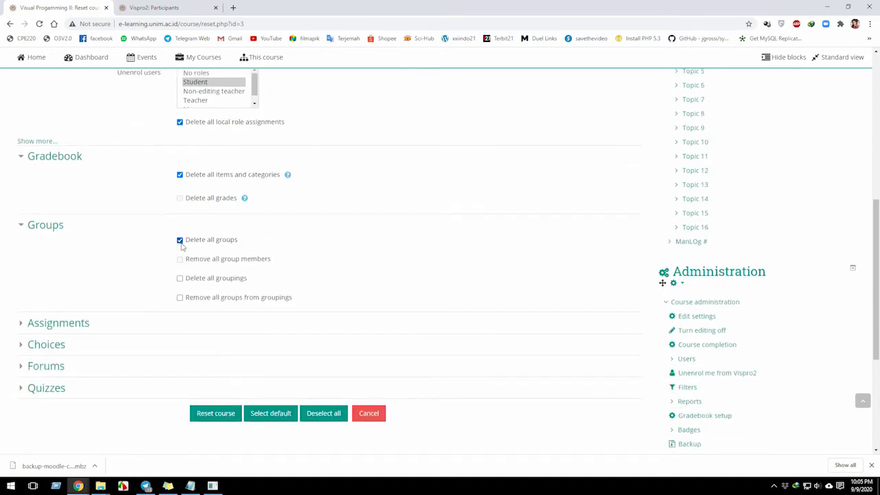
pyautogui.click(179, 279)
# Expand the assignment reset options and mark all submissions, user overrides and group overrides for deletion.
pyautogui.click(81, 326)
pyautogui.scroll(-2, 78, 330)
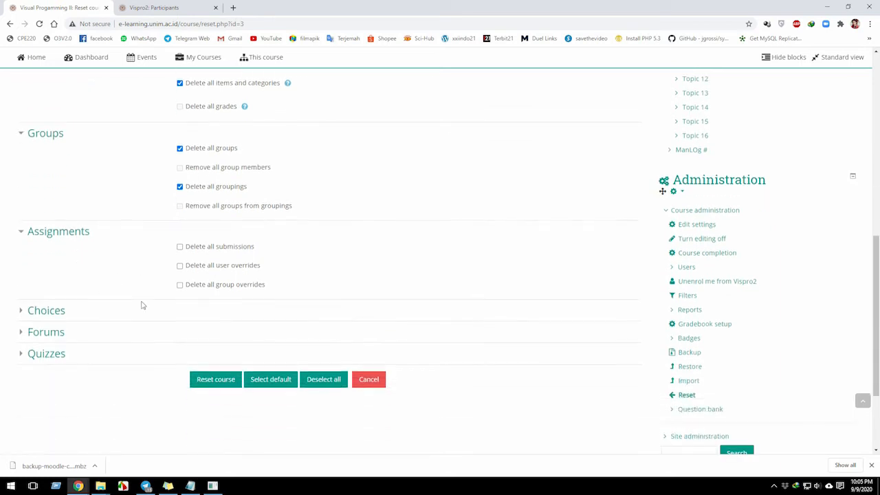
pyautogui.scroll(4, 205, 187)
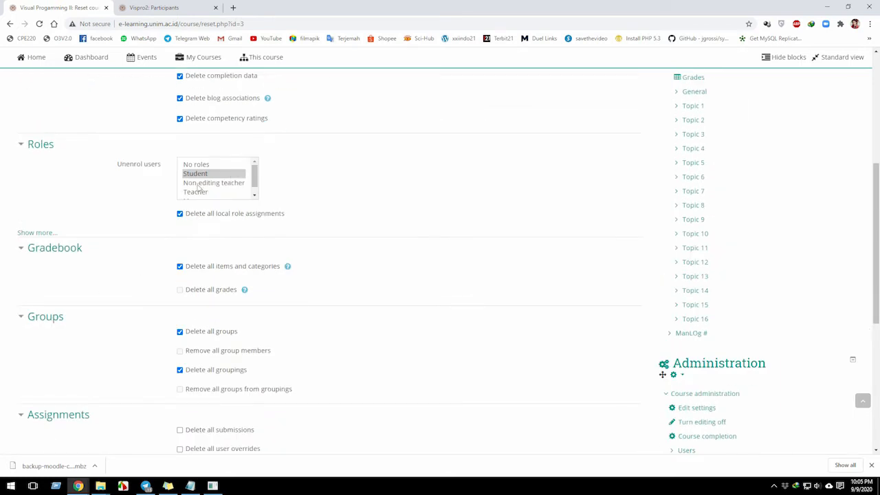
pyautogui.scroll(-2, 198, 187)
pyautogui.scroll(-2, 194, 310)
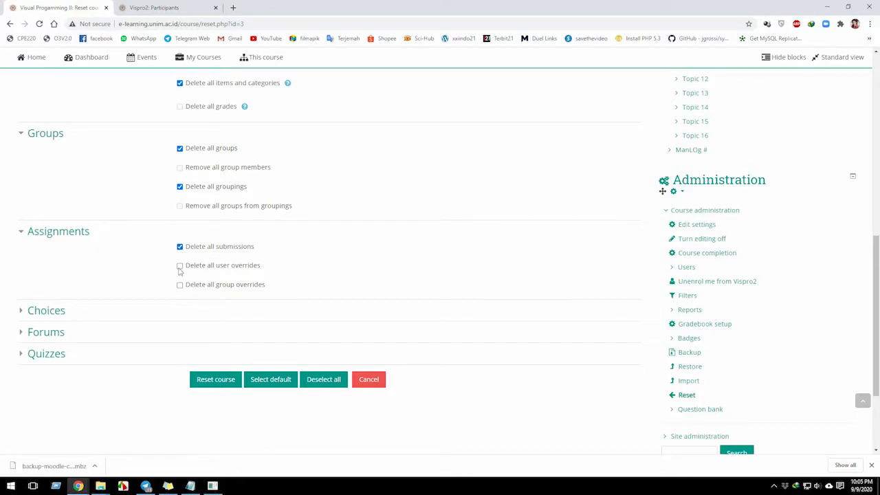
pyautogui.scroll(-1, 183, 327)
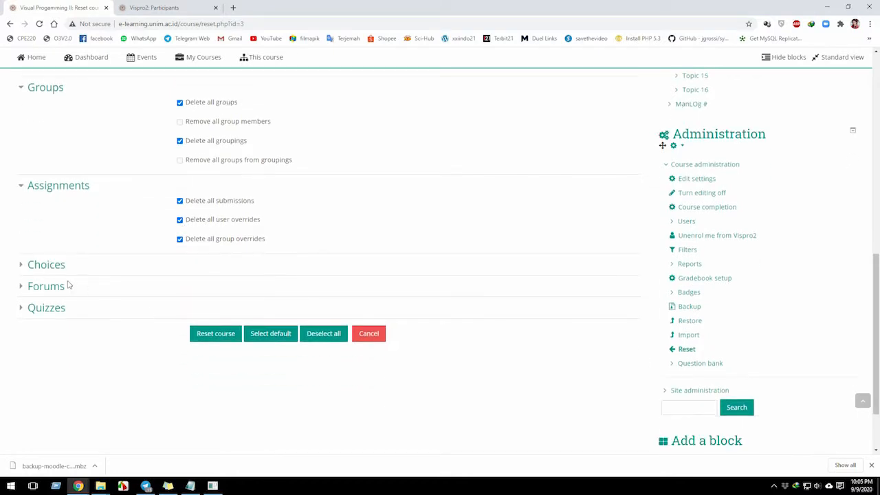
# Set the reset to remove all choice responses and delete all forum posts.
pyautogui.click(53, 266)
pyautogui.click(179, 282)
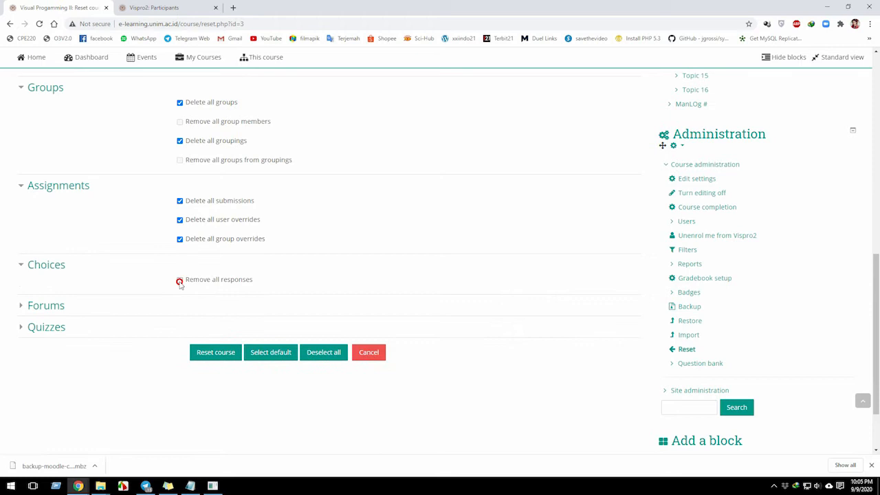
pyautogui.click(56, 307)
pyautogui.click(179, 321)
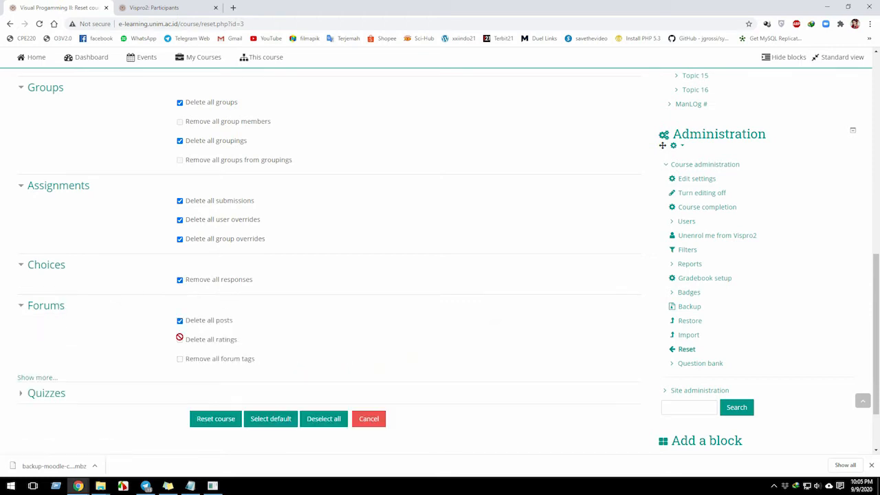
# Expand the quiz reset options and mark all quiz attempts, user overrides and group overrides for deletion.
pyautogui.click(34, 399)
pyautogui.scroll(-2, 196, 214)
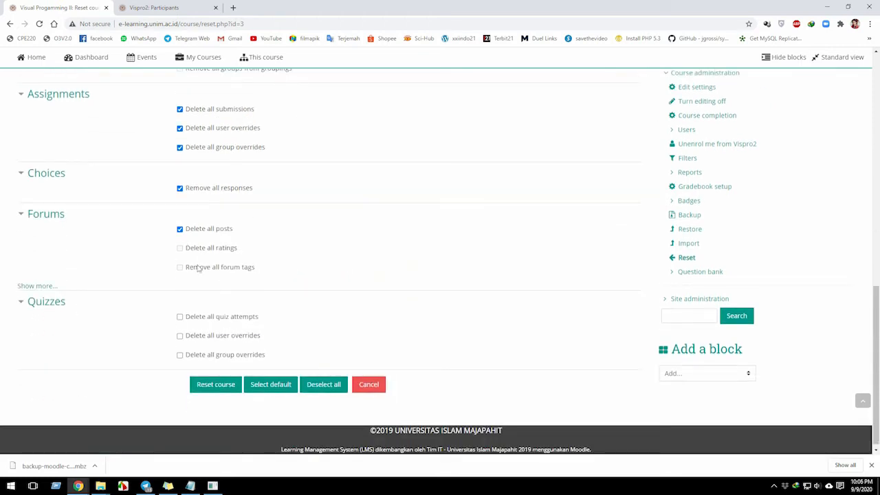
pyautogui.scroll(4, 206, 207)
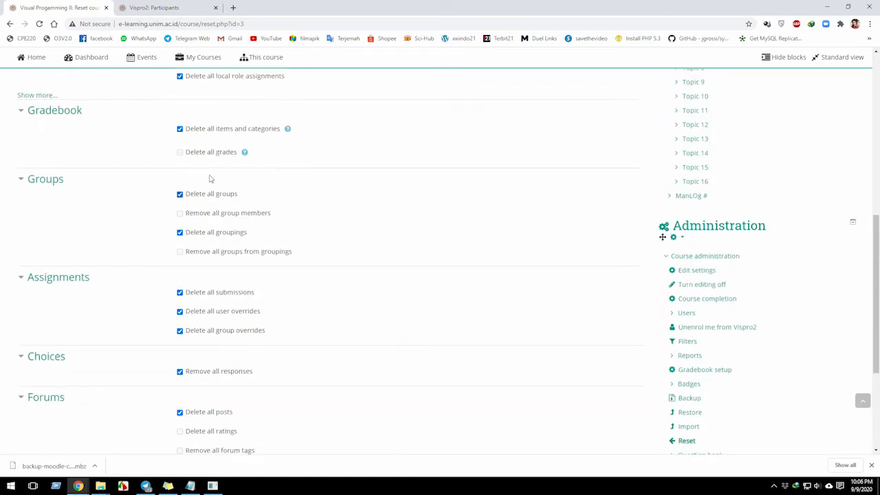
pyautogui.scroll(-4, 200, 323)
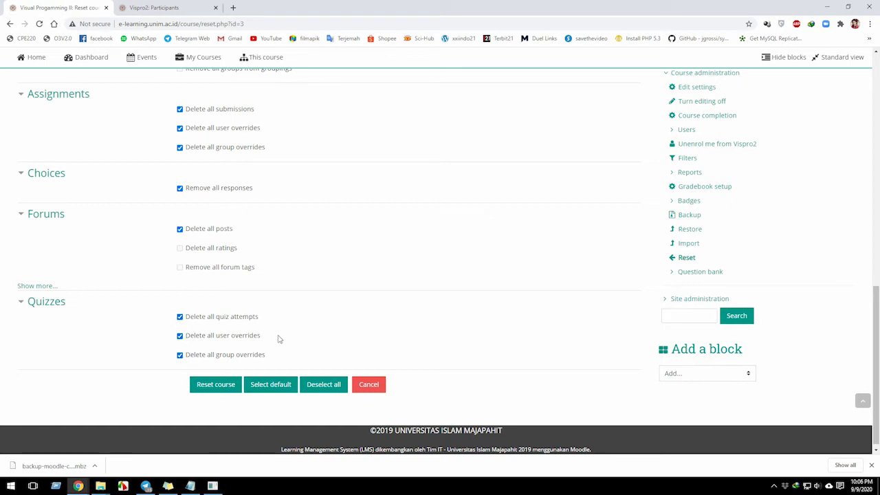
# Run the course reset with the chosen options and continue from the task report to the course page.
pyautogui.scroll(12, 279, 338)
pyautogui.scroll(-12, 211, 296)
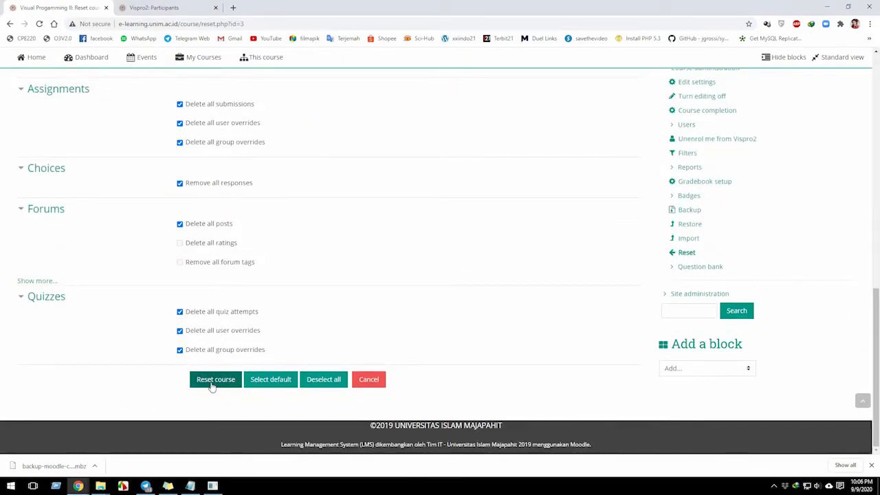
pyautogui.click(213, 386)
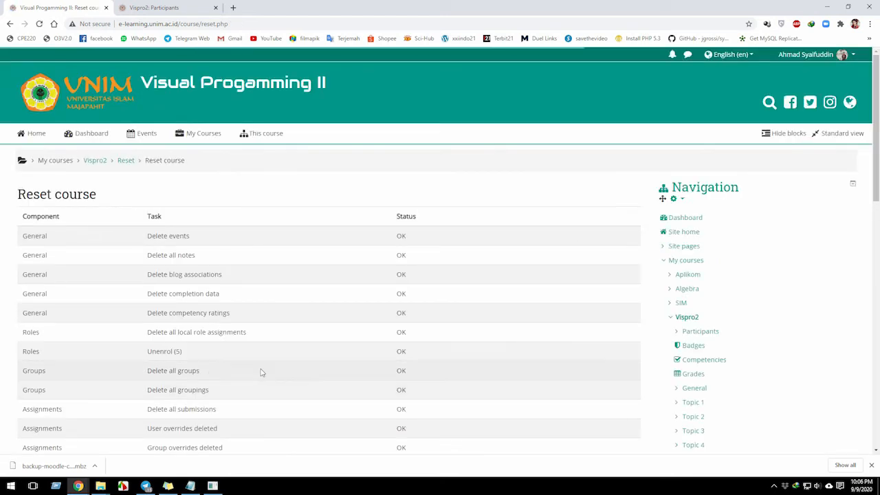
pyautogui.scroll(-7, 245, 337)
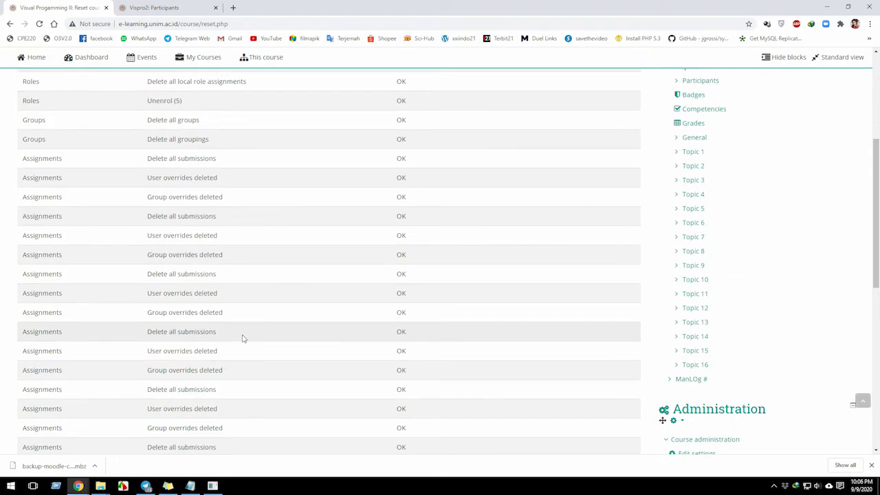
pyautogui.scroll(-3, 246, 337)
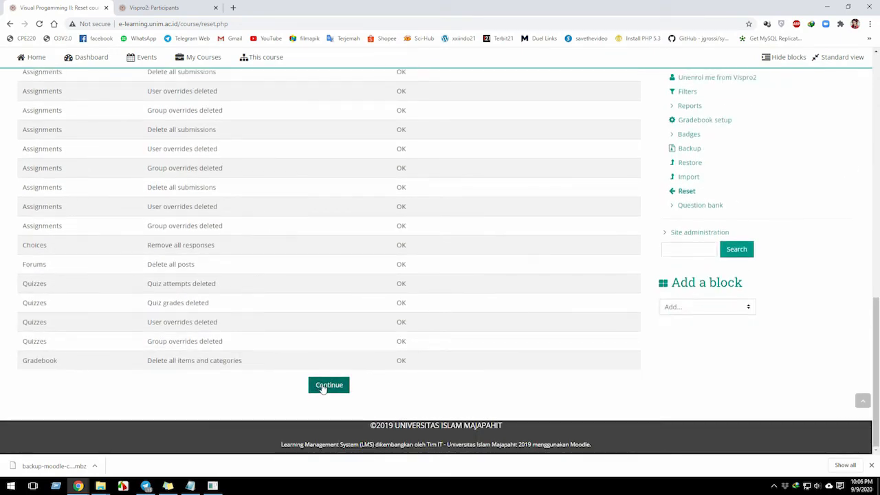
pyautogui.click(325, 389)
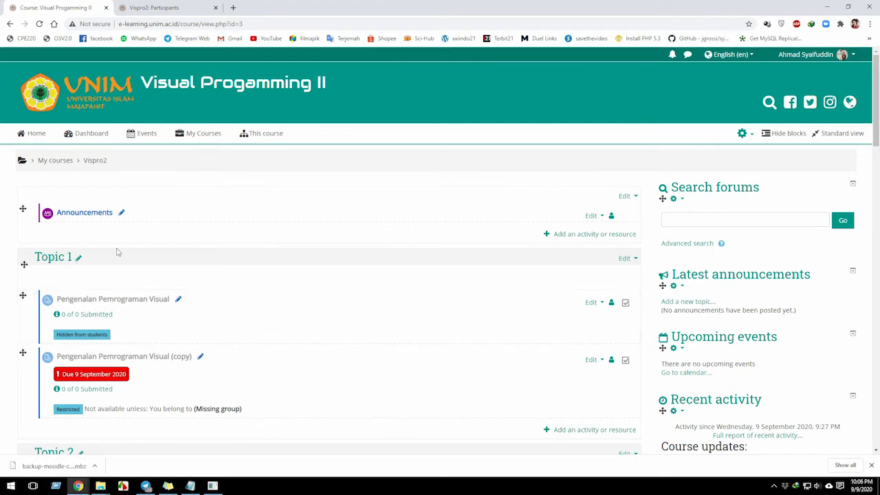
# Check the contents and submission counts of the assignments in the first topics of the reset course.
pyautogui.scroll(-1, 109, 270)
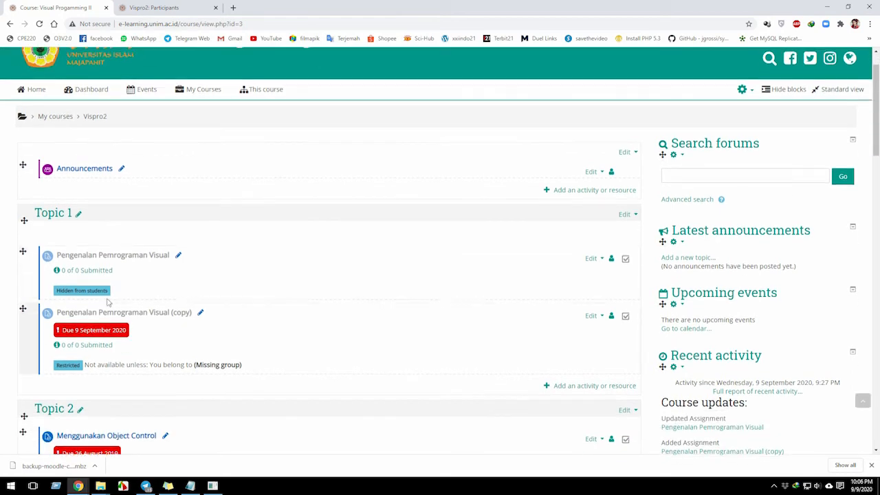
pyautogui.scroll(-2, 106, 268)
pyautogui.scroll(-1, 105, 383)
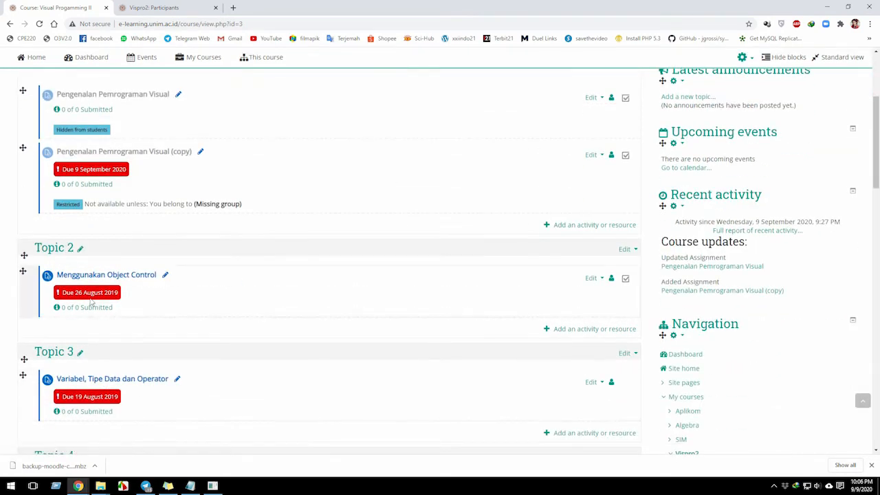
pyautogui.scroll(3, 91, 300)
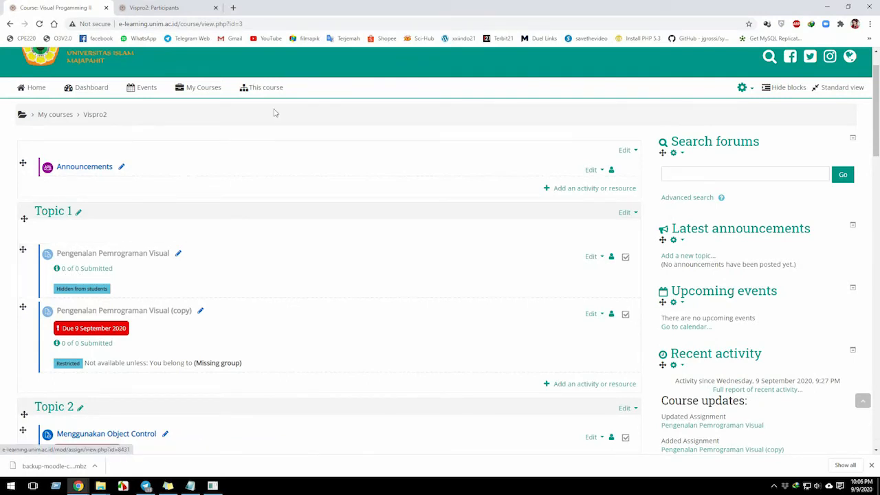
# Open the course's participants list and check which users and roles are still enrolled.
pyautogui.click(261, 88)
pyautogui.click(260, 130)
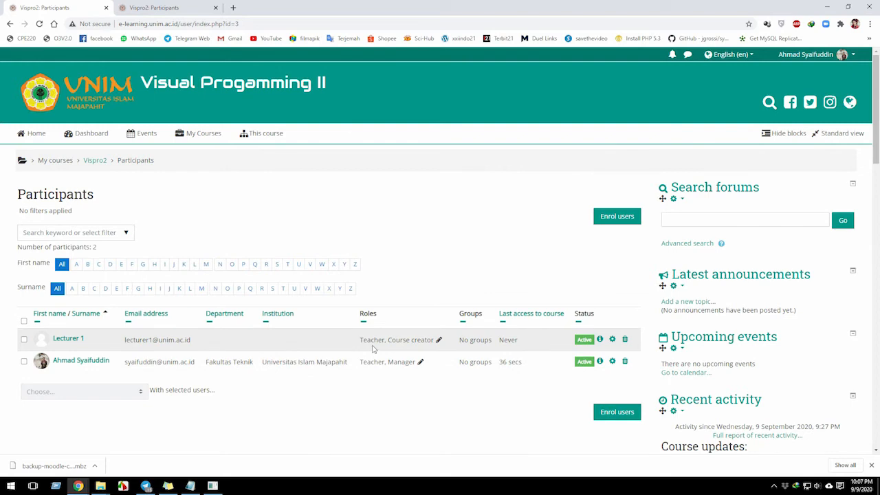
pyautogui.scroll(-4, 373, 349)
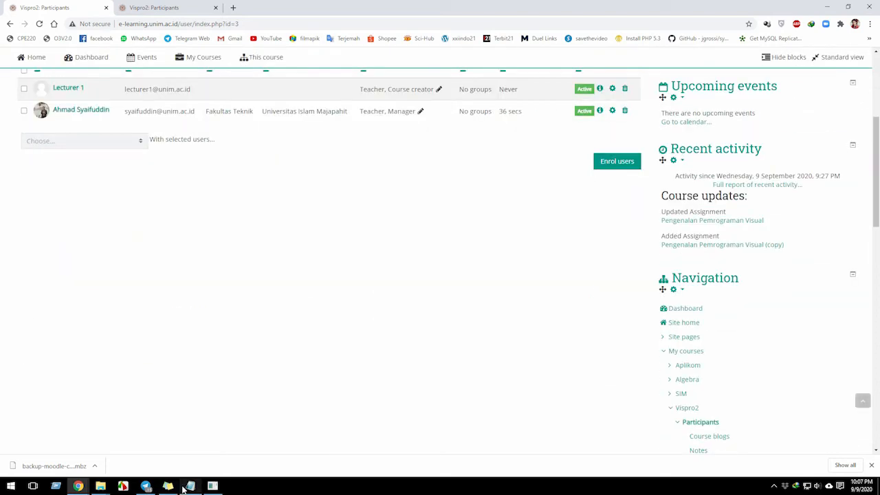
pyautogui.scroll(-3, 736, 291)
pyautogui.scroll(-1, 698, 328)
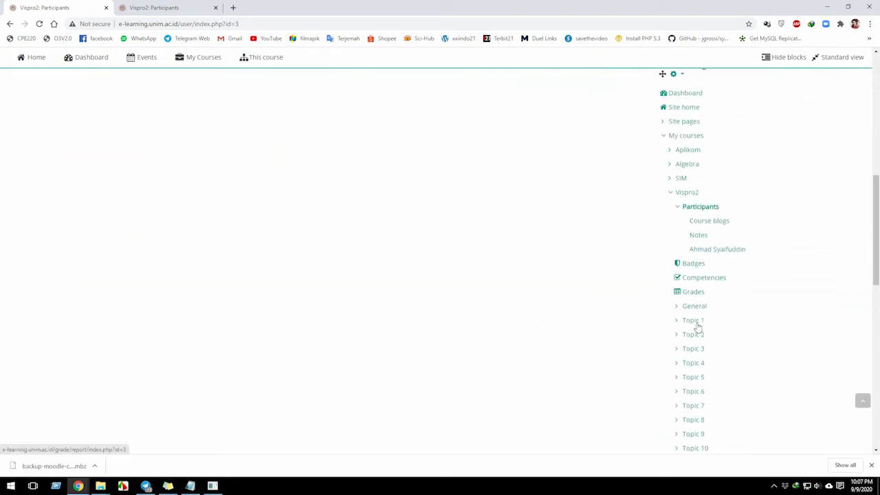
# Switch to the Notepad notes on reusing an old course, highlight part of the title, and return to the browser.
pyautogui.click(190, 486)
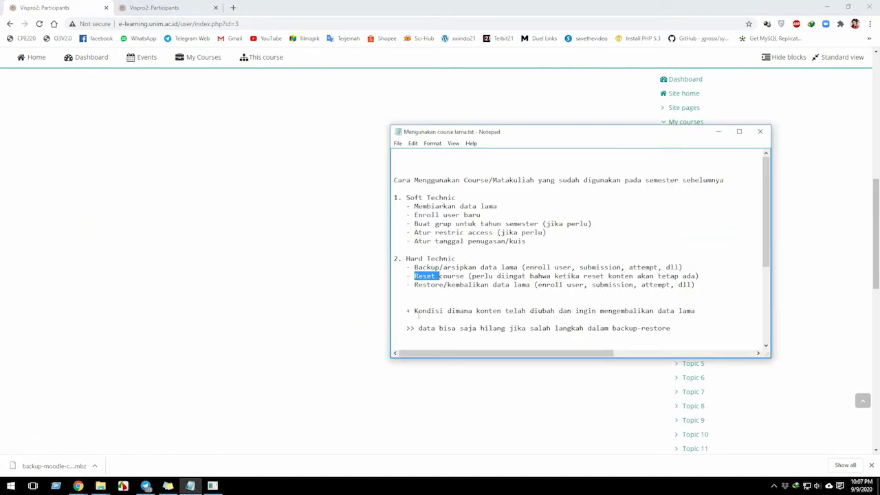
pyautogui.moveTo(441, 182); pyautogui.dragTo(617, 181)
pyautogui.click(266, 390)
# Open the Vispro2 enrolment methods and go to the user enrolment page of Manual enrolments.
pyautogui.scroll(2, 677, 316)
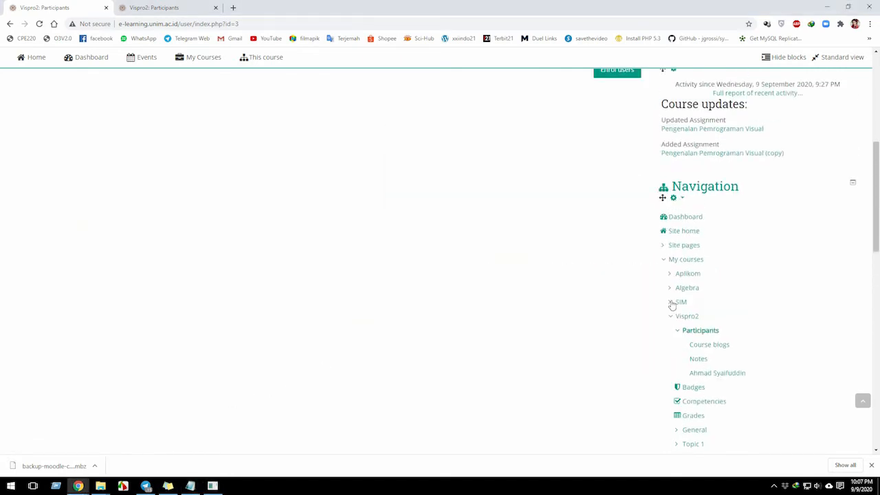
pyautogui.scroll(-8, 646, 312)
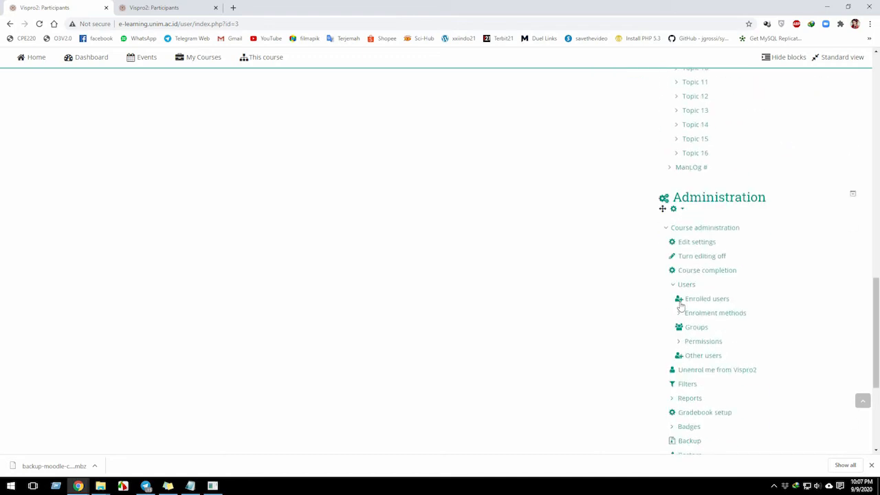
pyautogui.click(710, 313)
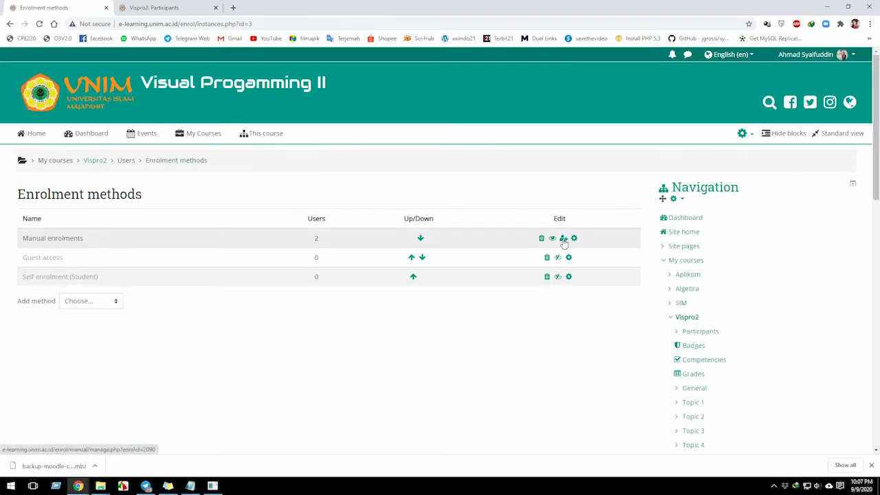
pyautogui.click(563, 238)
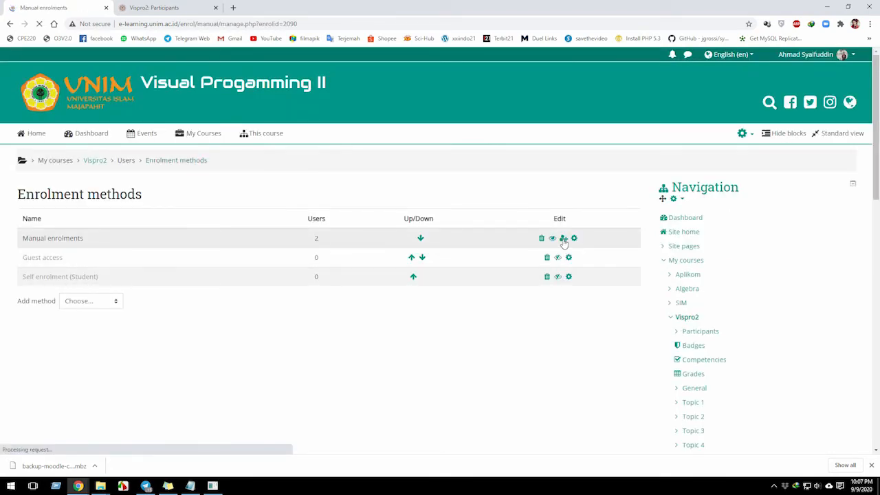
# Search the not enrolled users for "maha" and enrol Mahasiswa 1, Mahasiswa 2 and Mahasiswa 3 as students.
pyautogui.click(544, 429)
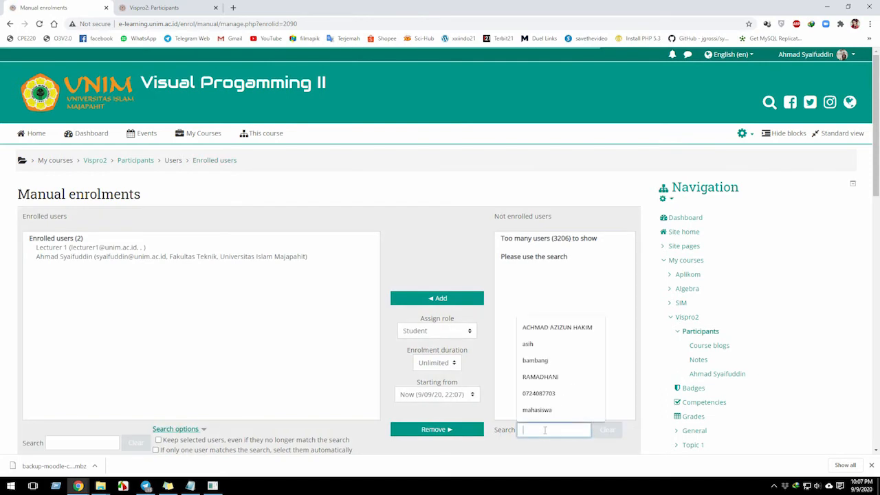
pyautogui.write('maha')
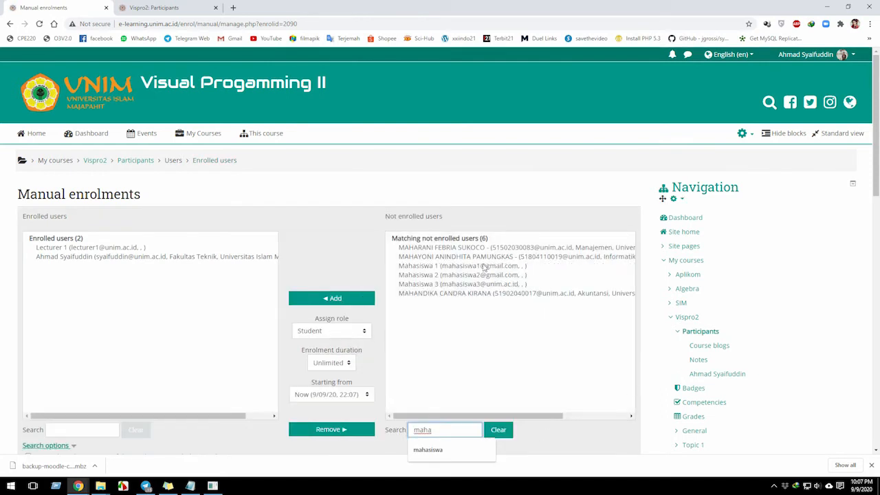
pyautogui.click(484, 267)
pyautogui.keyDown('shift'); pyautogui.click(476, 284); pyautogui.keyUp('shift')
pyautogui.click(343, 300)
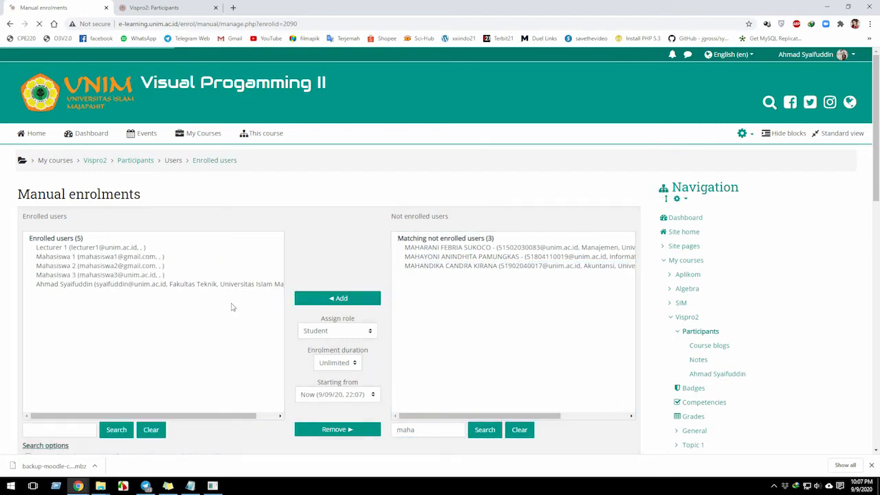
# Return to the Vispro2 course page from the manual enrolments page.
pyautogui.scroll(-4, 112, 446)
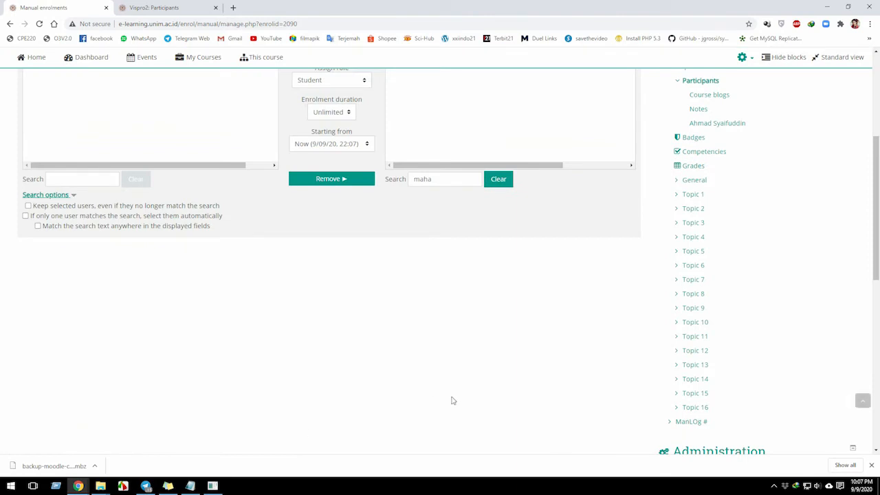
pyautogui.scroll(4, 177, 263)
pyautogui.click(183, 136)
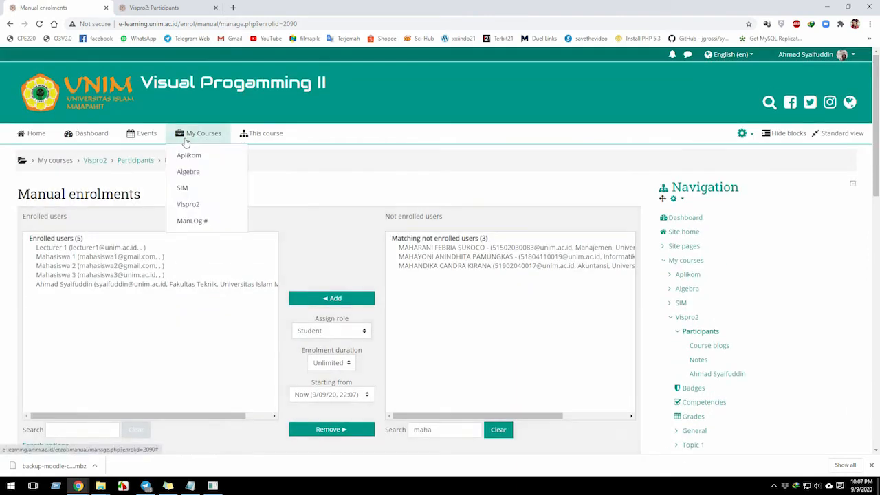
pyautogui.click(195, 208)
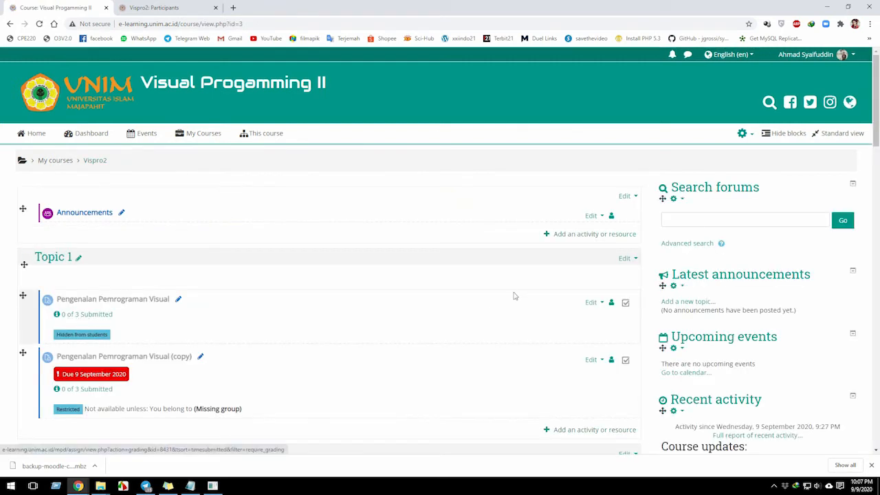
# Delete the duplicate assignment "Pengenalan Pemrograman Visual (copy)" from Topic 1.
pyautogui.click(589, 307)
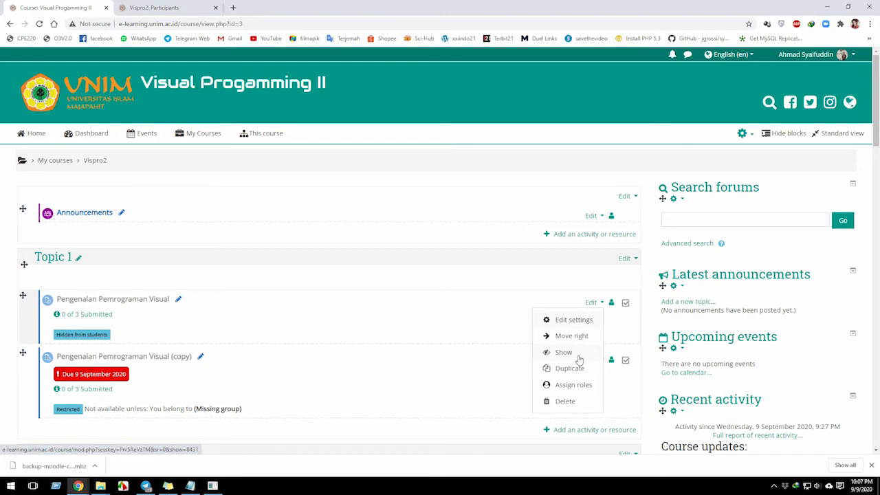
pyautogui.click(470, 398)
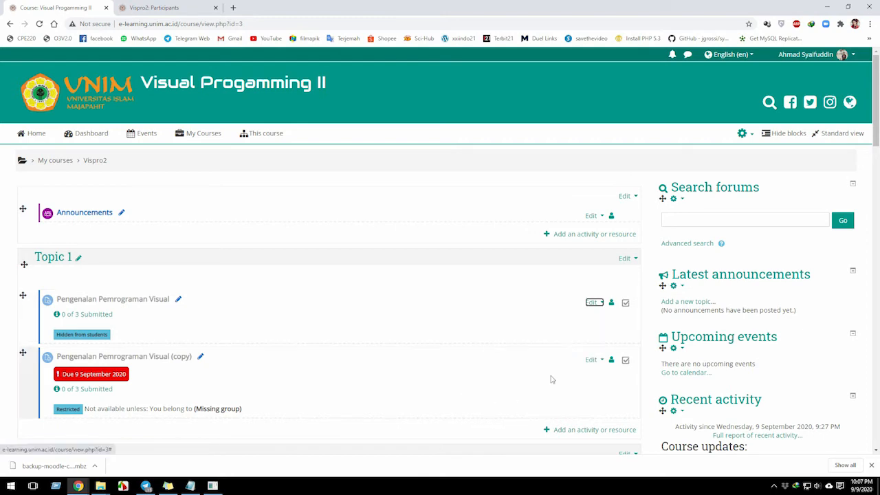
pyautogui.click(593, 361)
pyautogui.scroll(-3, 566, 436)
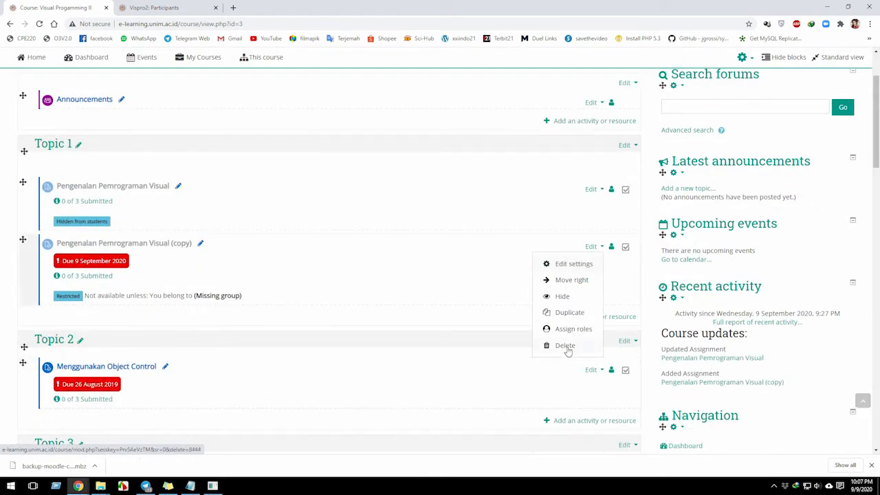
pyautogui.click(565, 347)
pyautogui.click(394, 302)
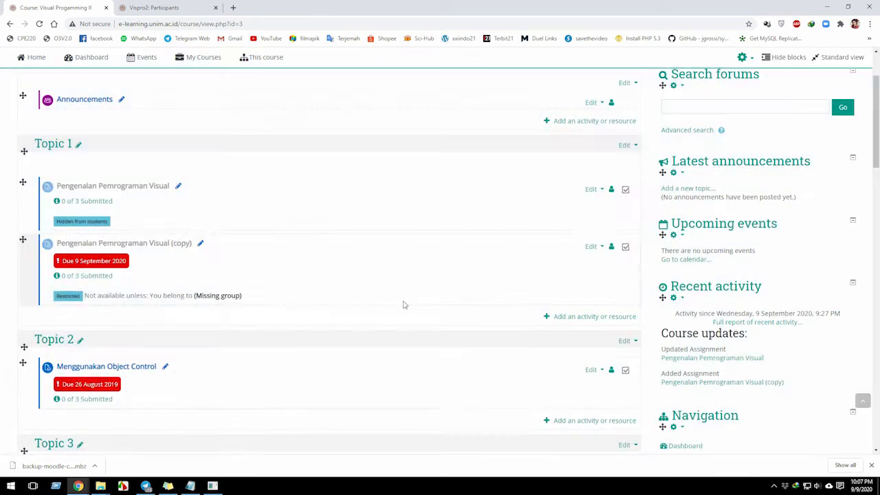
# Show the hidden Pengenalan Pemrograman Visual assignment in Topic 1 to students.
pyautogui.scroll(3, 591, 275)
pyautogui.click(594, 303)
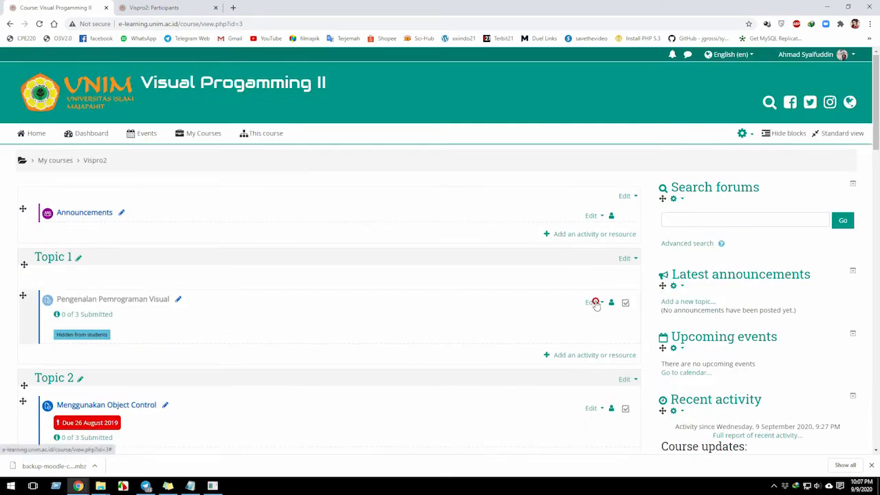
pyautogui.click(568, 353)
# Switch to the Notepad notes, clear the highlight on the title, and return to the browser.
pyautogui.click(595, 303)
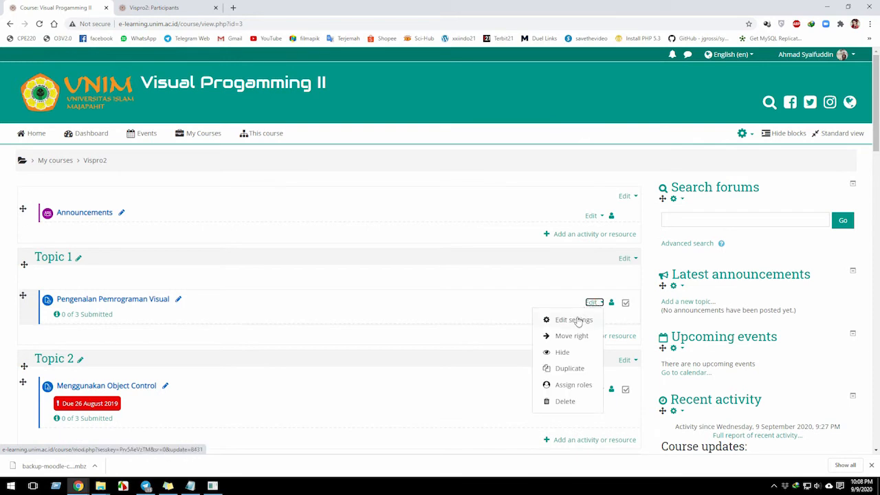
pyautogui.click(190, 485)
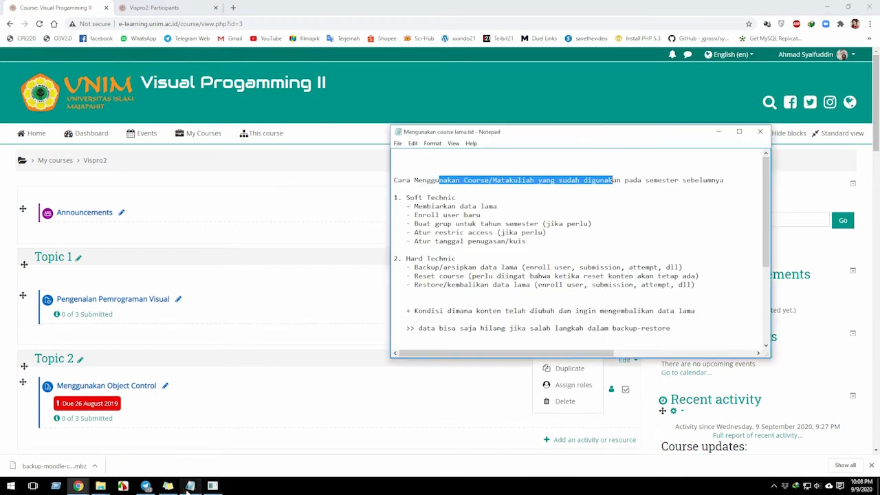
pyautogui.click(480, 181)
pyautogui.click(336, 354)
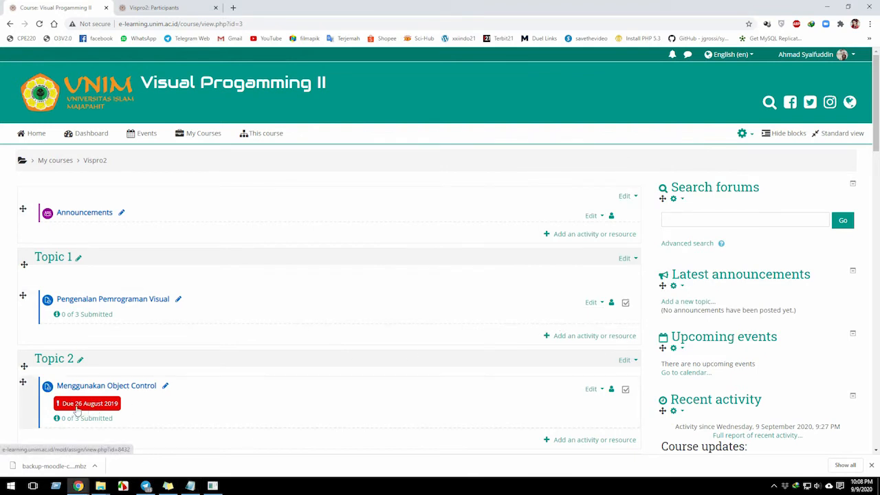
# Open the settings of the Pengenalan Pemrograman Visual assignment and enable its due date.
pyautogui.click(591, 302)
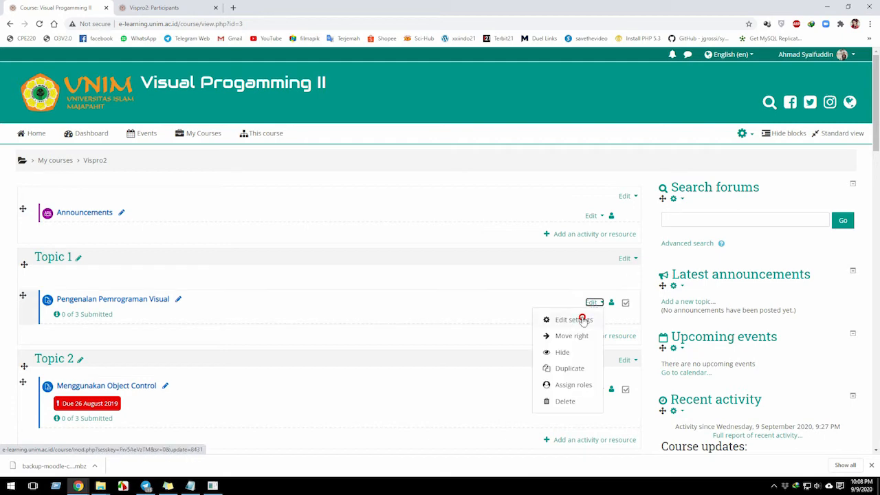
pyautogui.click(581, 319)
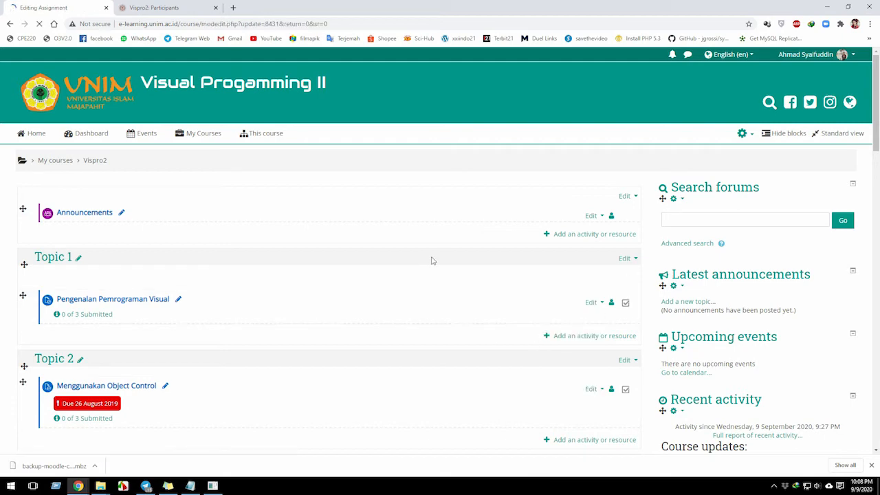
pyautogui.scroll(-4, 229, 420)
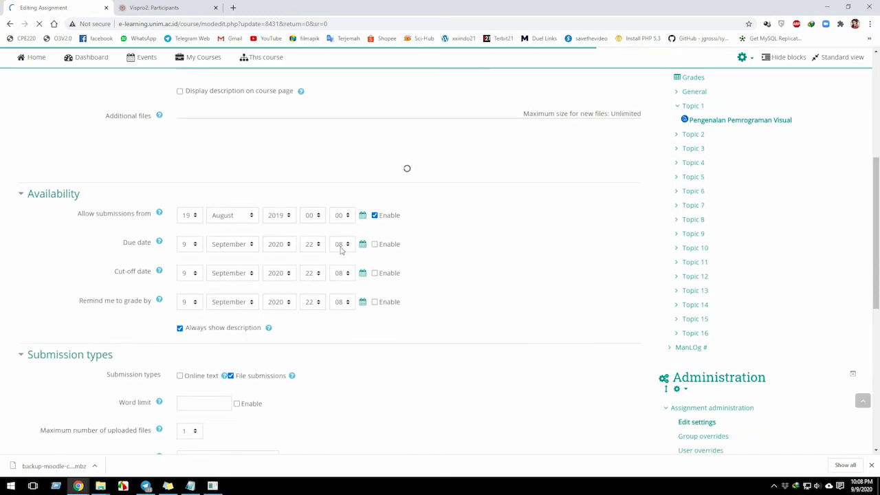
pyautogui.click(375, 268)
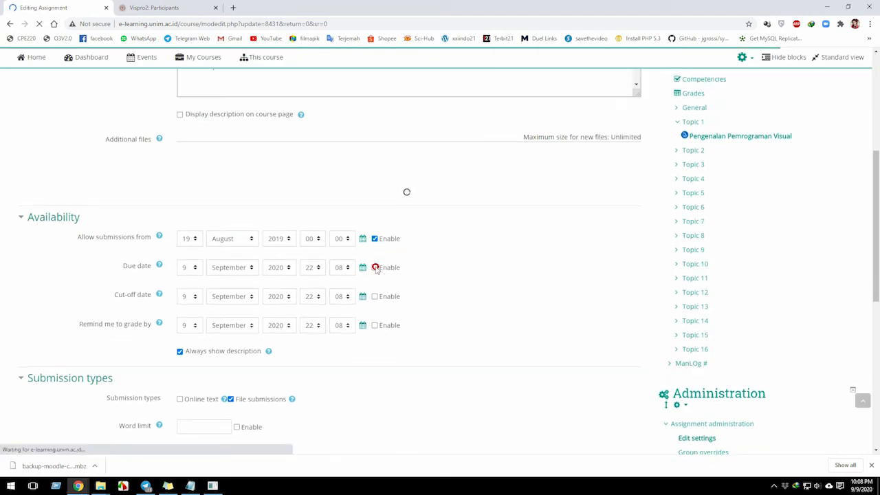
# Set the year from which the assignment allows submissions to 2020, then save and return to the course.
pyautogui.click(288, 244)
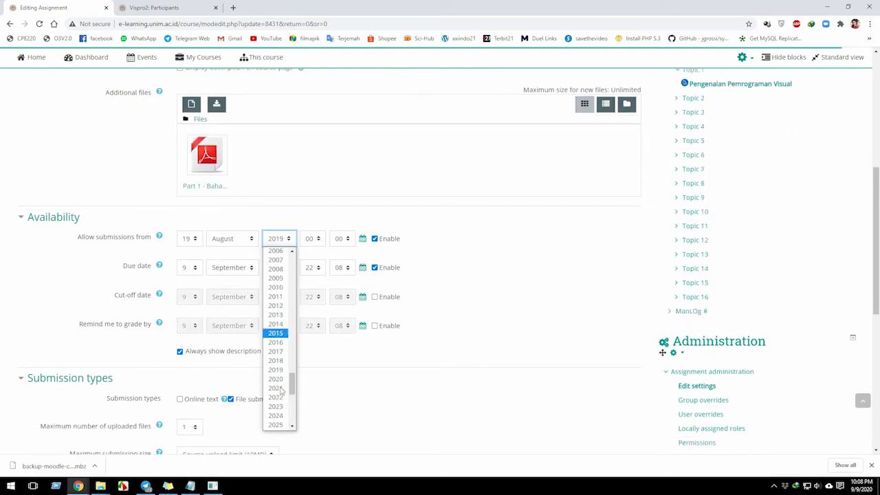
pyautogui.click(276, 254)
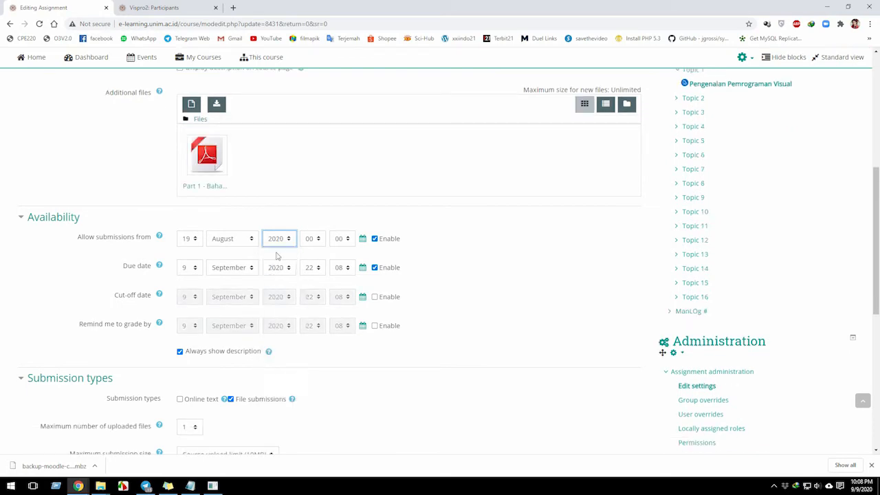
pyautogui.scroll(-5, 150, 379)
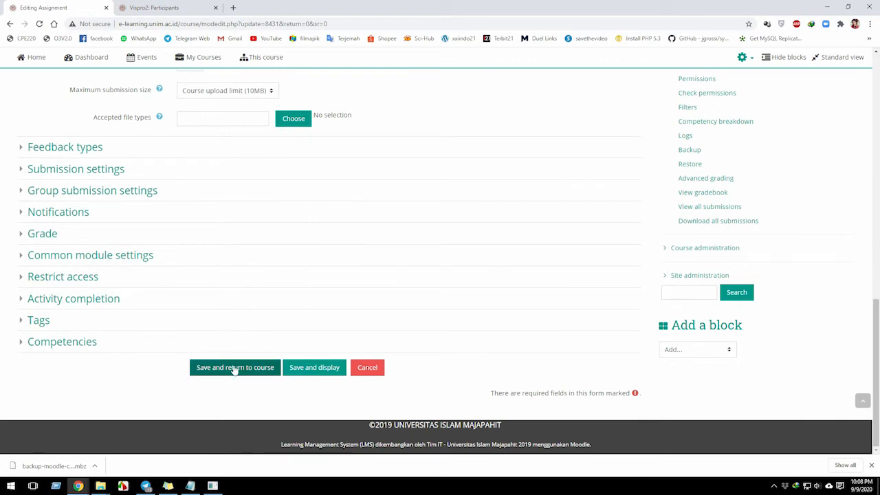
pyautogui.click(234, 368)
pyautogui.scroll(3, 265, 260)
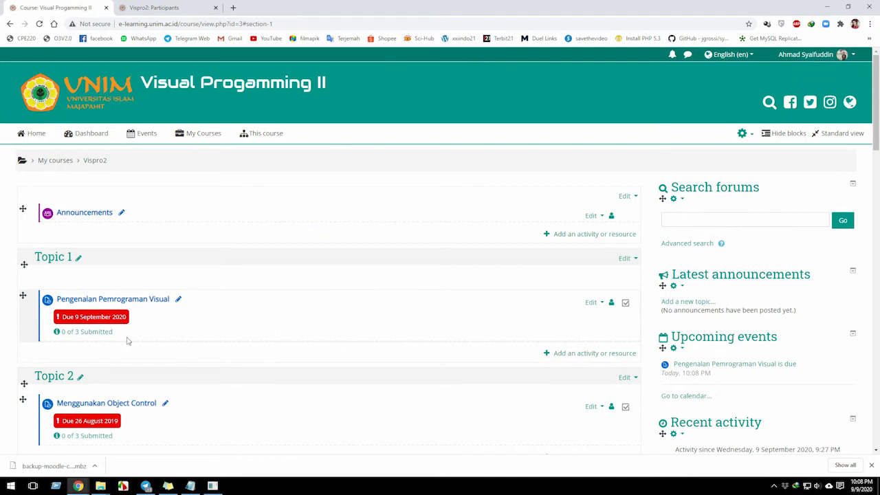
# Switch to the Notepad notes, highlight "Restore/kembalikan" under Hard Technic, and return to the browser.
pyautogui.click(190, 486)
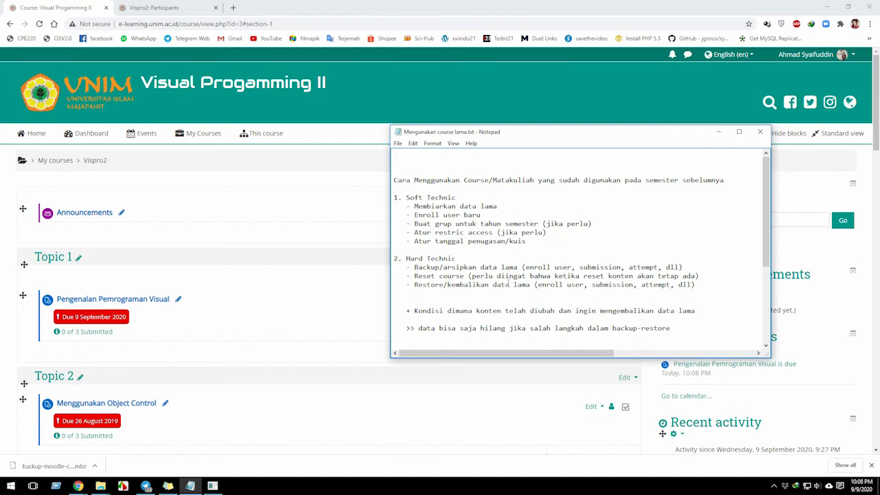
pyautogui.doubleClick(427, 284)
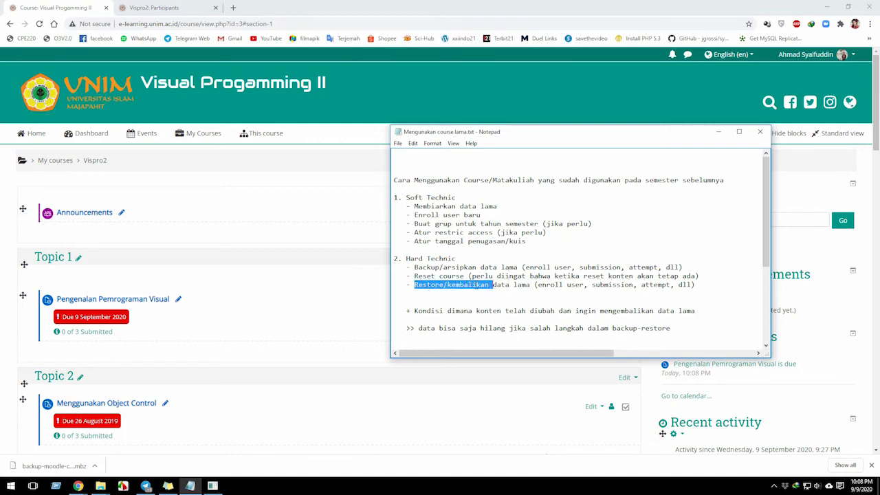
pyautogui.click(114, 361)
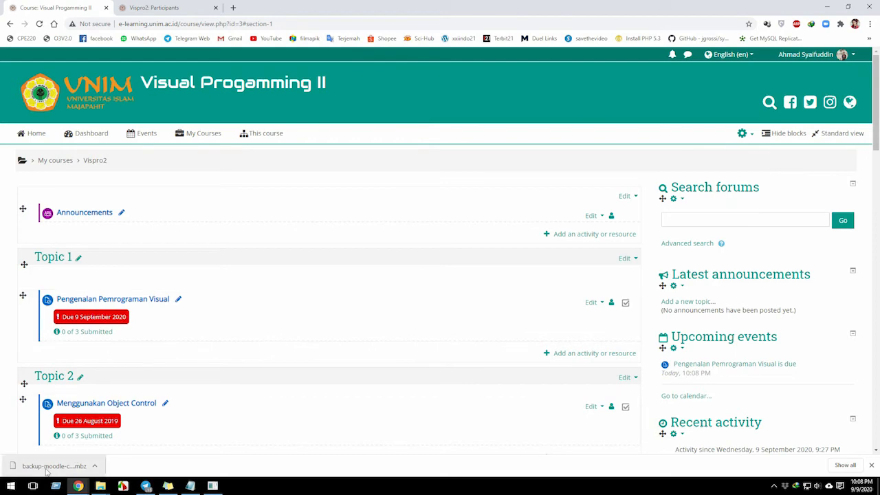
# Switch to the Downloads folder in File Explorer to check the downloaded Vispro2 backup file, then return to the course page.
pyautogui.click(101, 485)
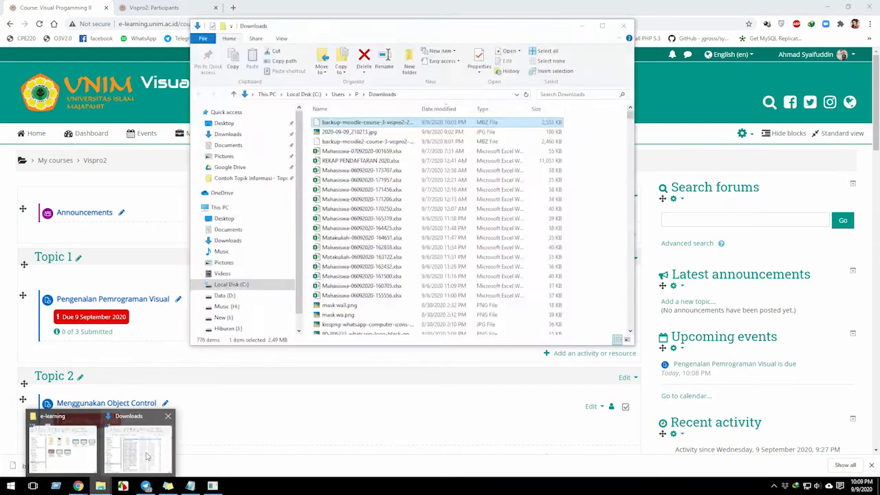
pyautogui.click(143, 450)
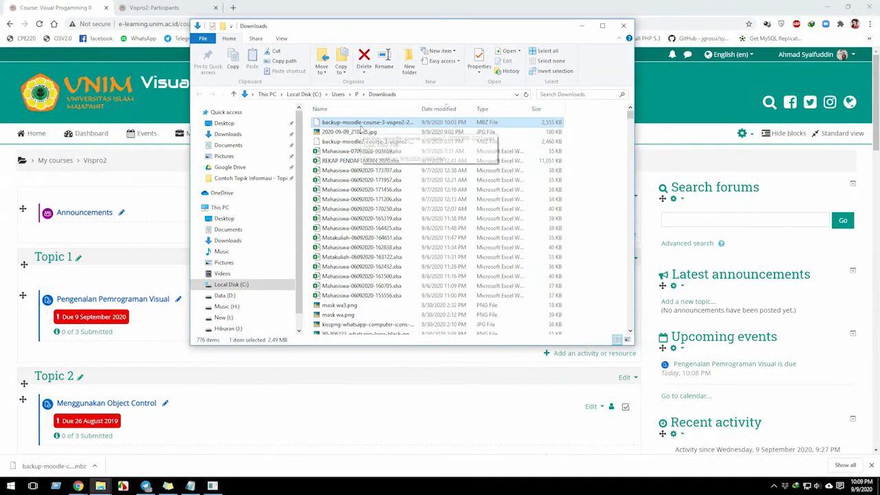
pyautogui.click(159, 251)
pyautogui.scroll(-1, 295, 344)
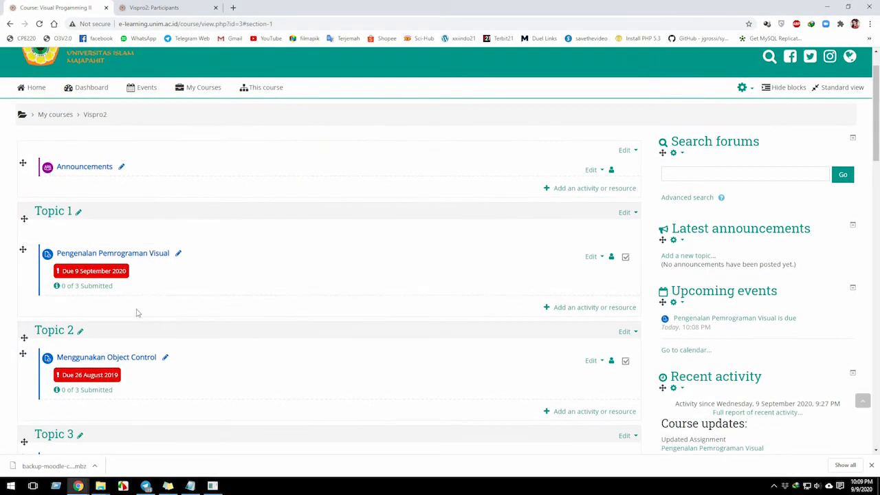
pyautogui.scroll(1, 125, 291)
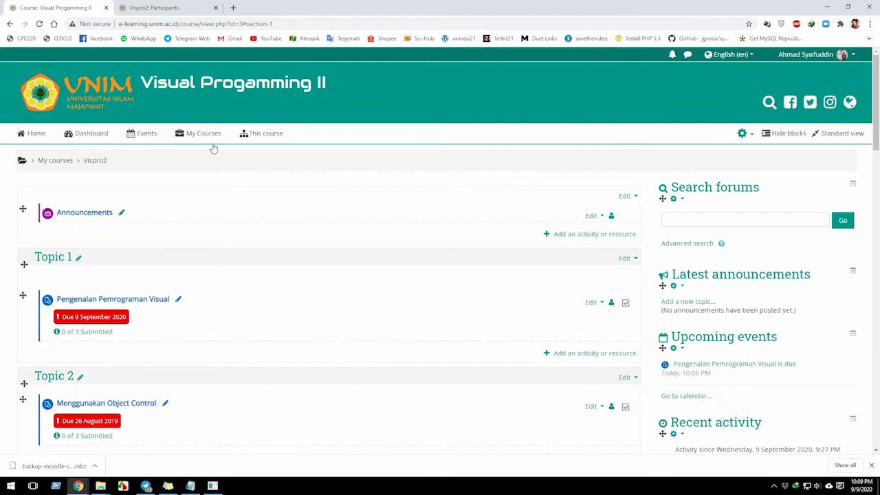
pyautogui.moveTo(213, 140)
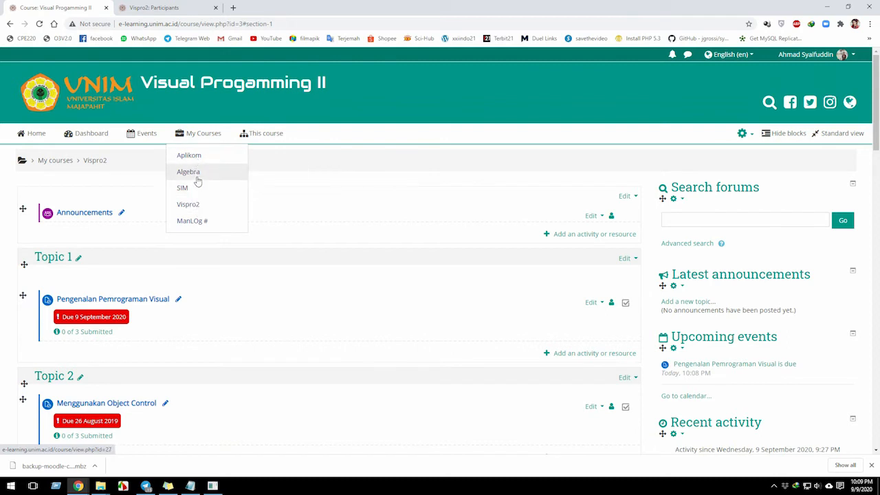
pyautogui.scroll(-6, 721, 378)
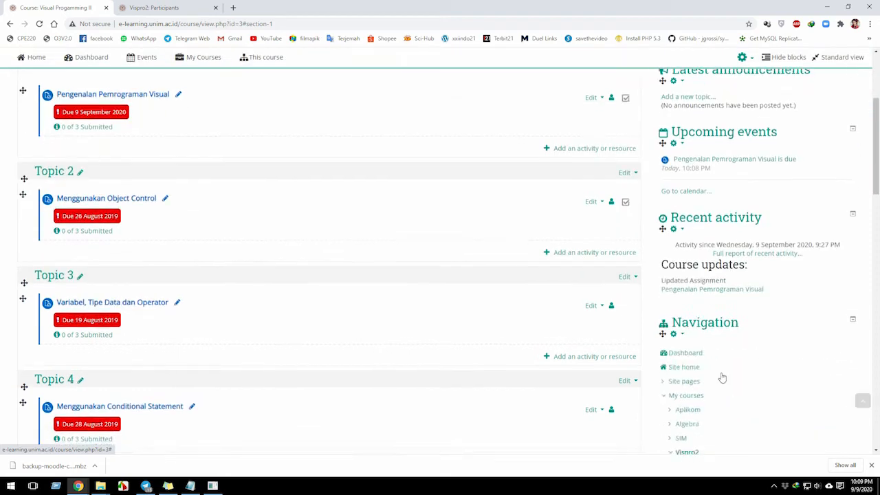
pyautogui.scroll(2, 403, 372)
pyautogui.scroll(4, 402, 373)
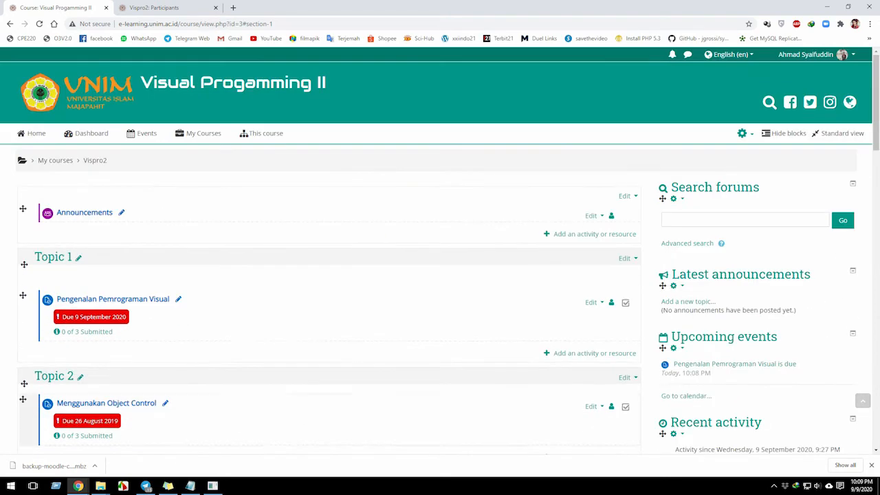
# Consult the restore item in the Notepad notes and return to the course page to examine the first assignments.
pyautogui.click(191, 486)
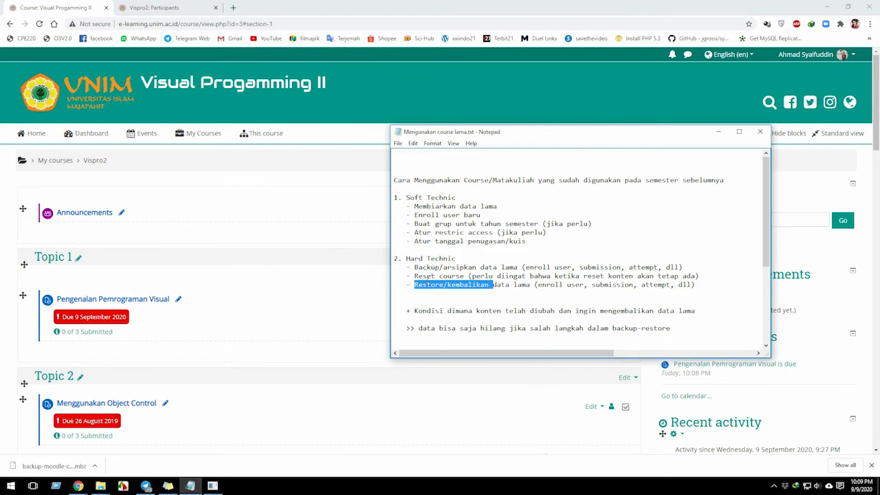
pyautogui.click(104, 180)
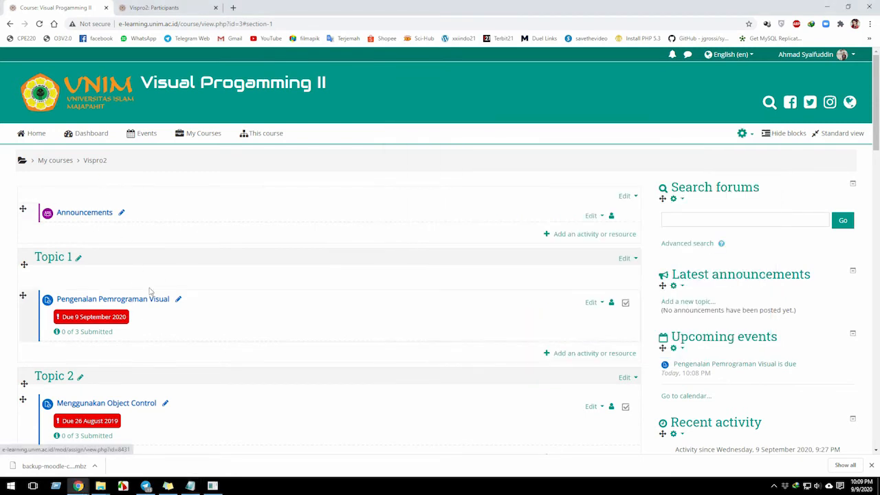
pyautogui.scroll(-1, 146, 303)
pyautogui.scroll(-1, 145, 303)
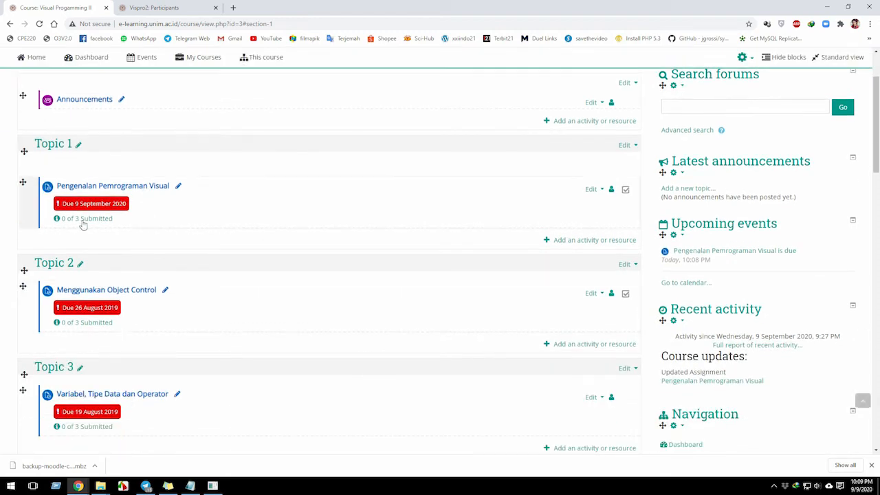
pyautogui.scroll(2, 134, 270)
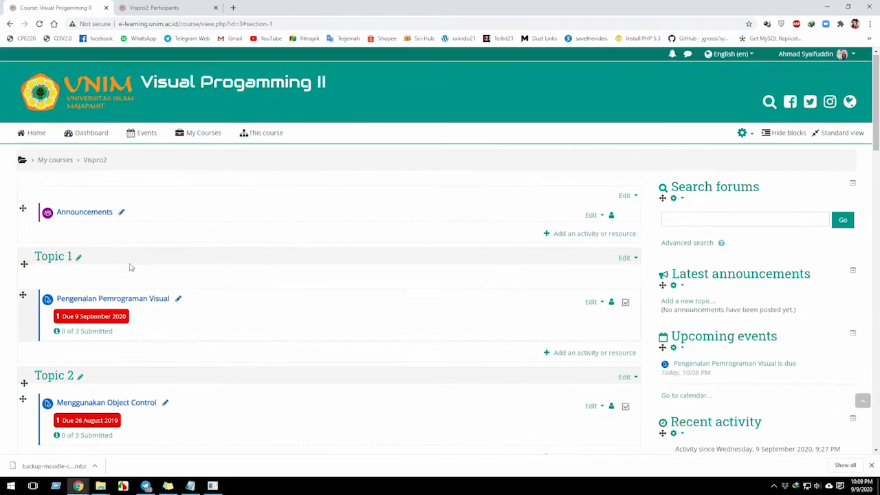
# Open the Restore page from the Vispro2 course administration.
pyautogui.scroll(-3, 286, 364)
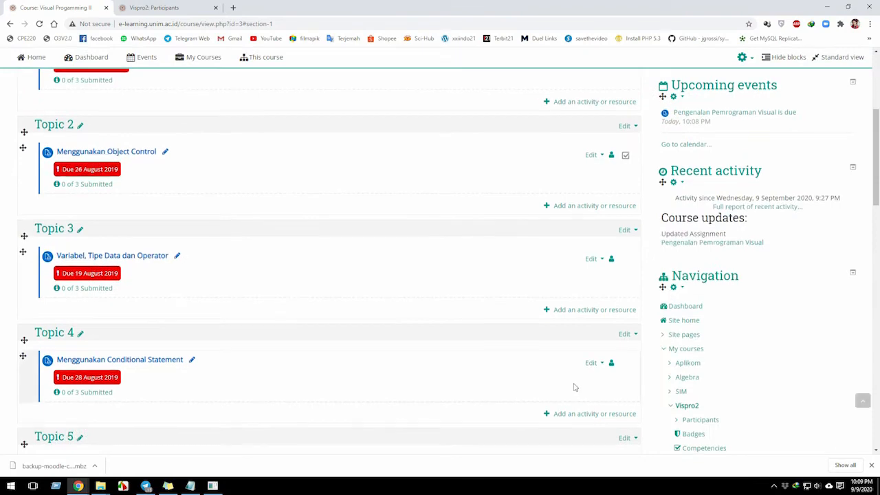
pyautogui.scroll(-4, 574, 386)
pyautogui.scroll(-3, 582, 364)
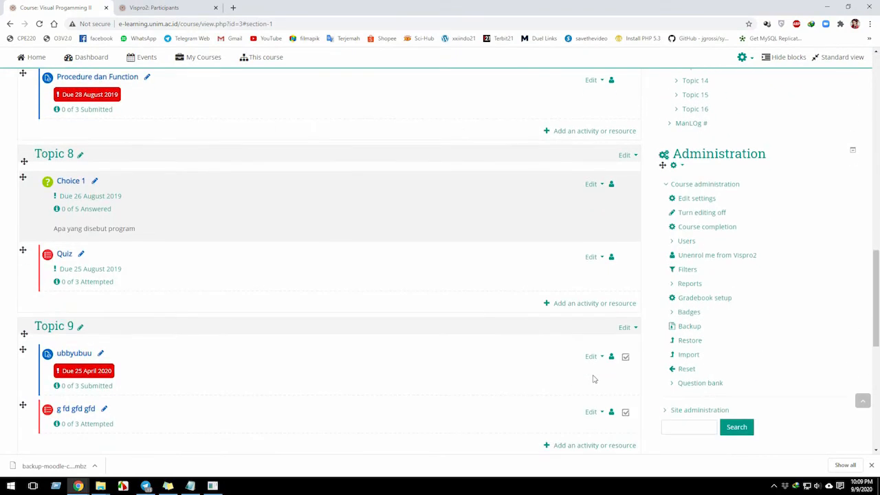
pyautogui.click(689, 341)
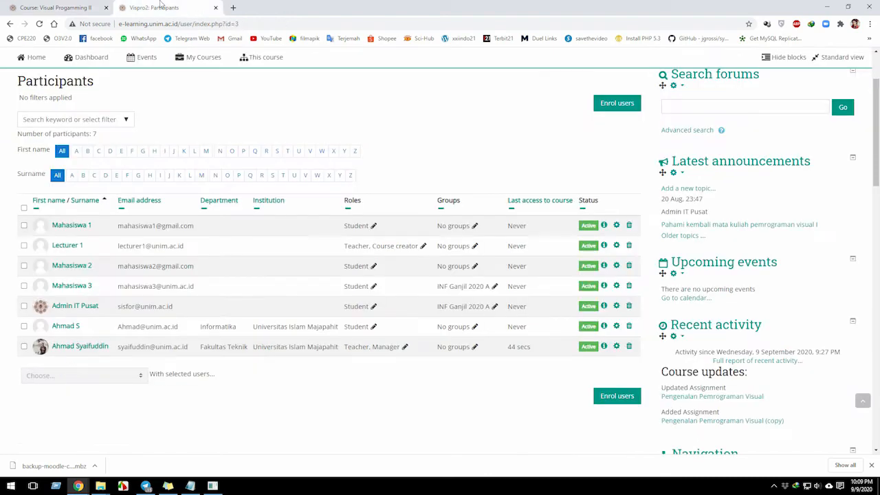
# Switch to the browser tab with the Vispro2 participants and view the participant list.
pyautogui.click(156, 7)
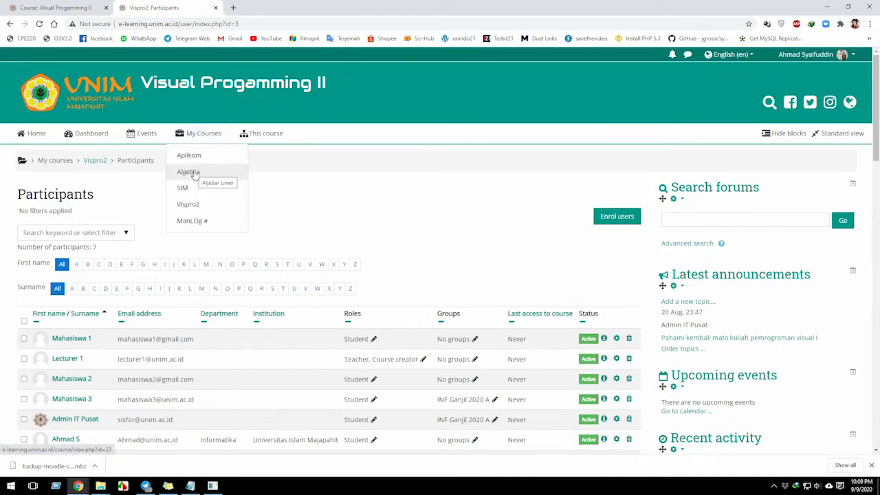
pyautogui.scroll(-1, 101, 397)
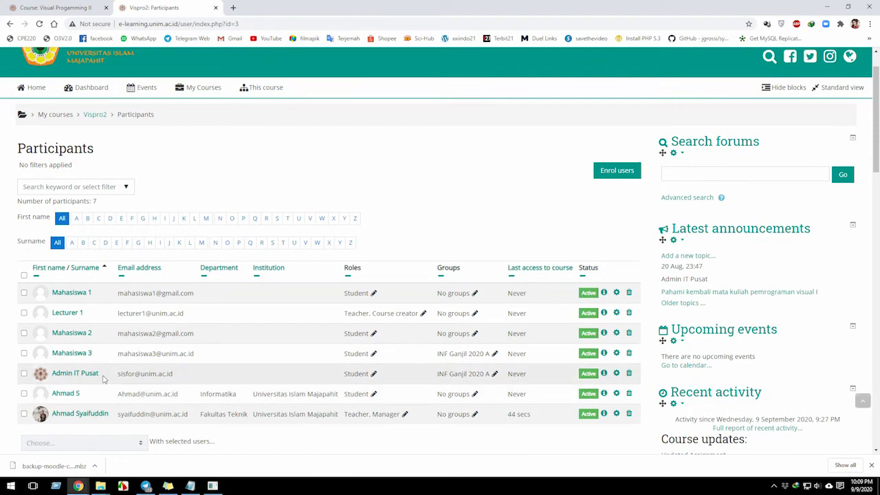
# Refresh and review the Vispro2 participant list, and open the Vispro2 course page in a new browser tab.
pyautogui.click(199, 218)
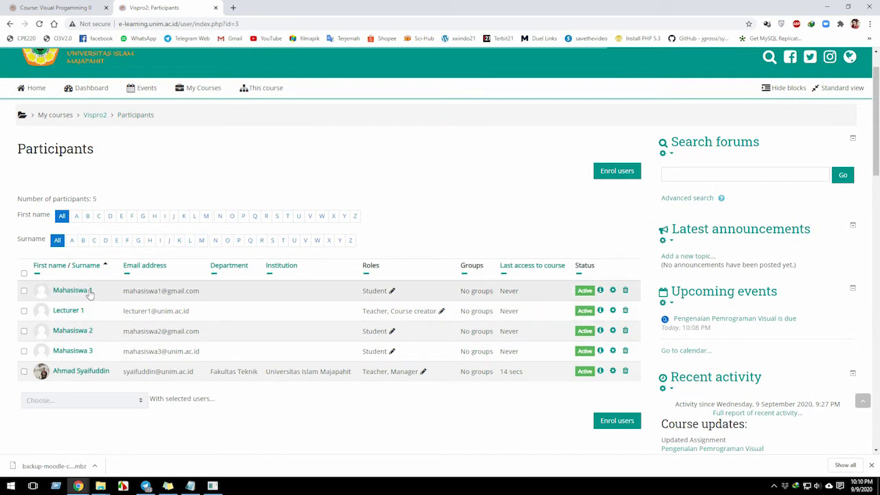
pyautogui.scroll(1, 157, 300)
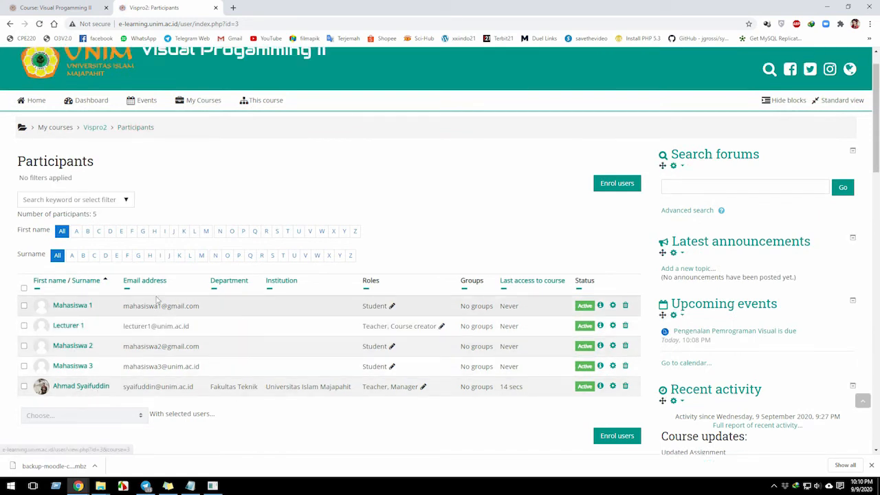
pyautogui.scroll(-1, 179, 227)
pyautogui.moveTo(202, 92)
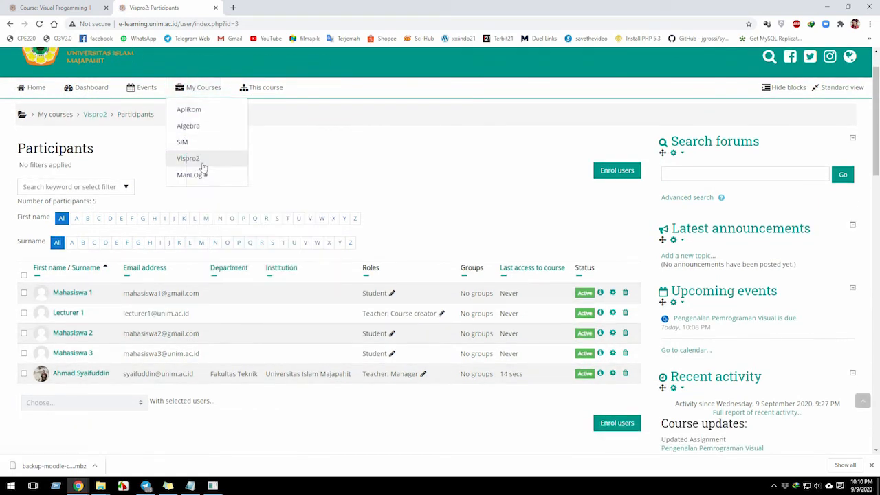
pyautogui.click(200, 161)
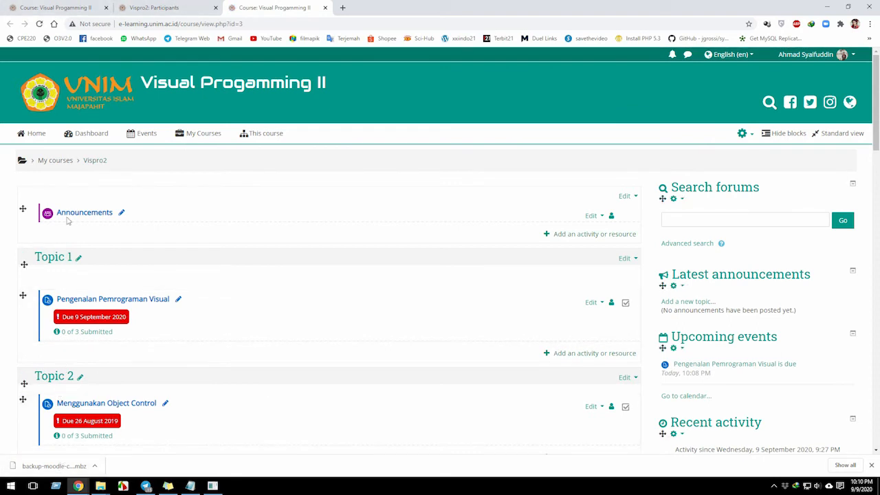
# Return to the browser tab with the backup import form and reopen Restore from the course administration.
pyautogui.click(42, 7)
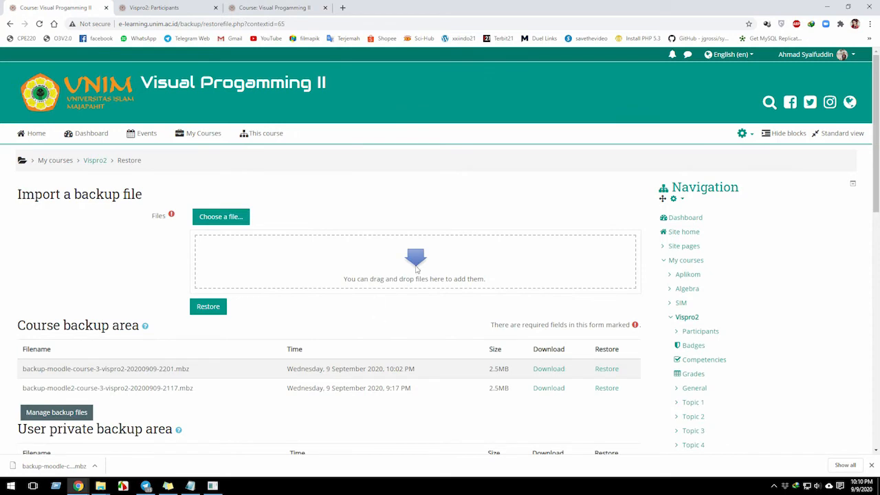
pyautogui.scroll(-15, 726, 292)
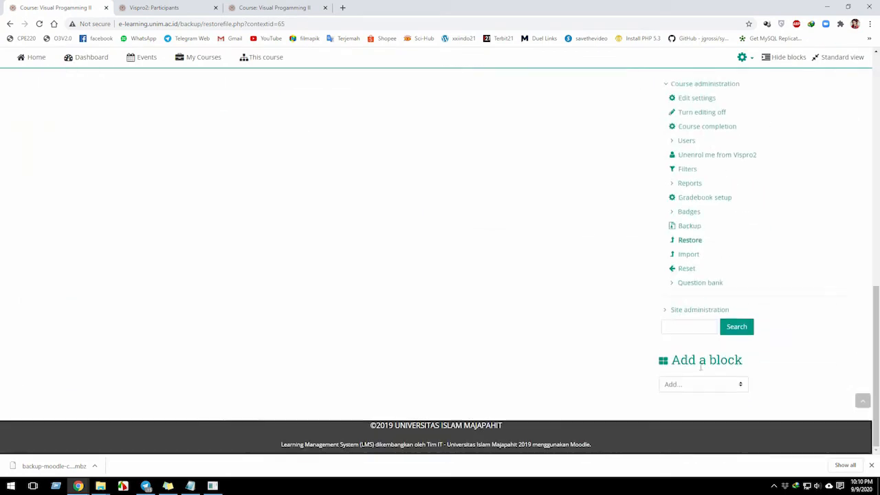
pyautogui.click(688, 241)
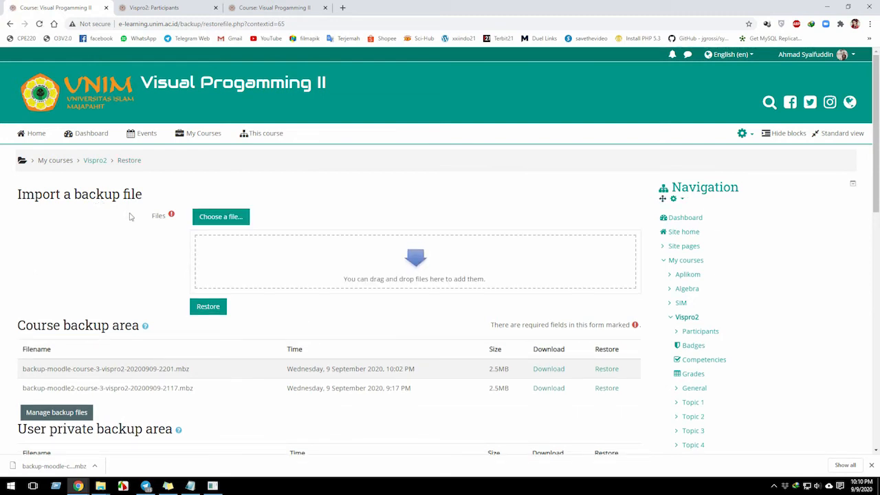
# Upload backup-moodle-course-3-vispro2-20200909-2201.mbz from the Downloads folder as the backup file to import.
pyautogui.click(209, 218)
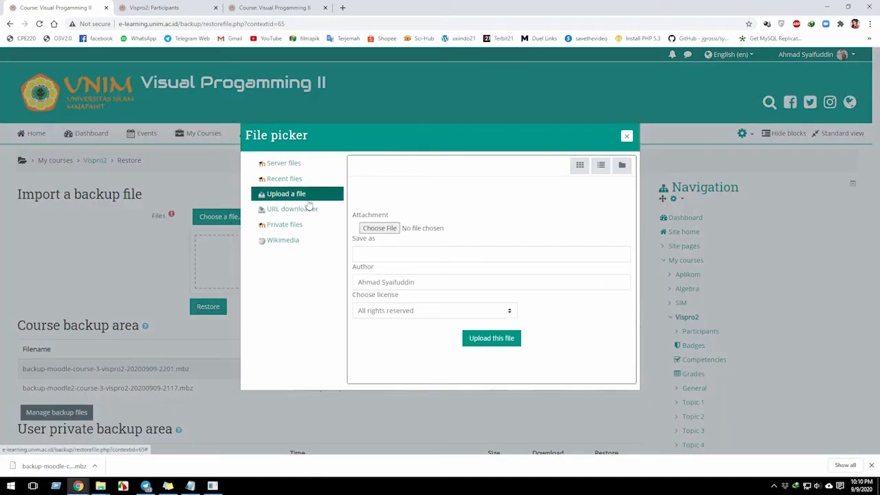
pyautogui.click(383, 231)
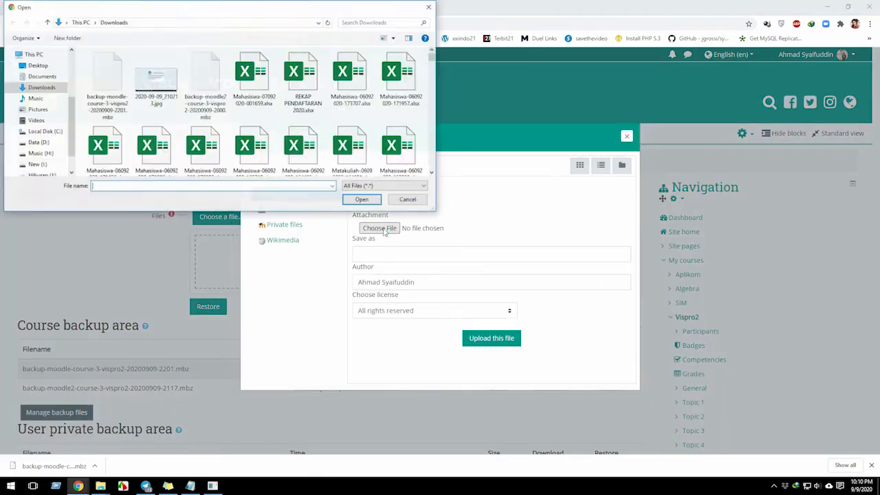
pyautogui.doubleClick(109, 74)
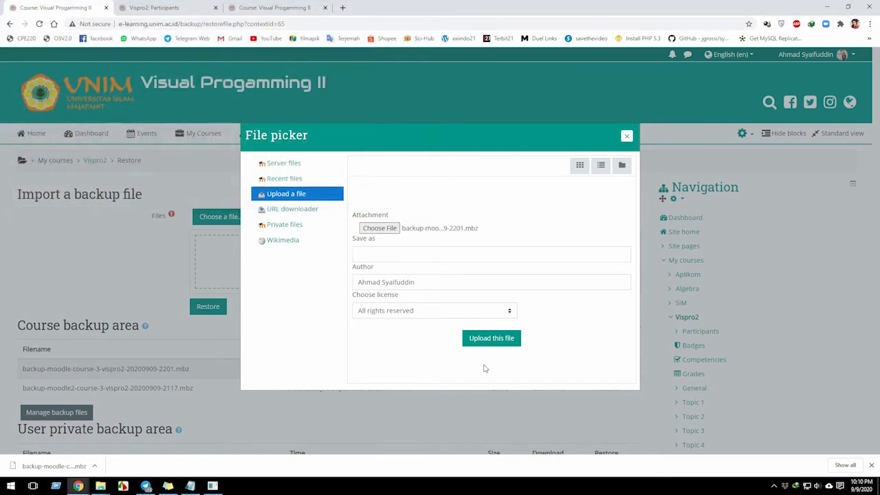
pyautogui.click(495, 337)
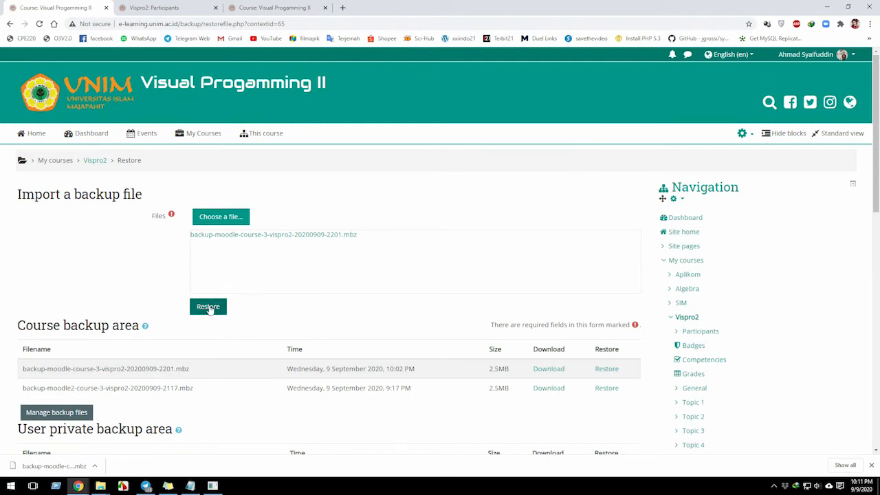
# Start restoring the uploaded backup, review its details and settings, and continue to the destination stage.
pyautogui.click(211, 313)
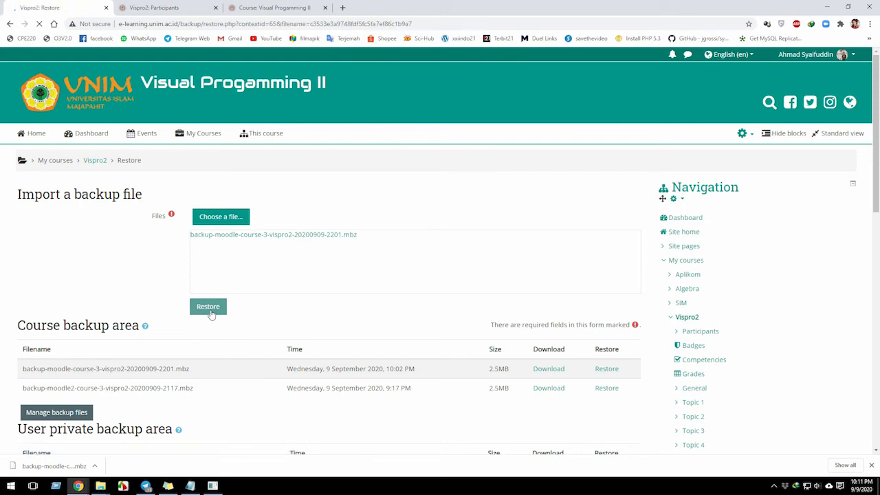
pyautogui.scroll(-9, 206, 343)
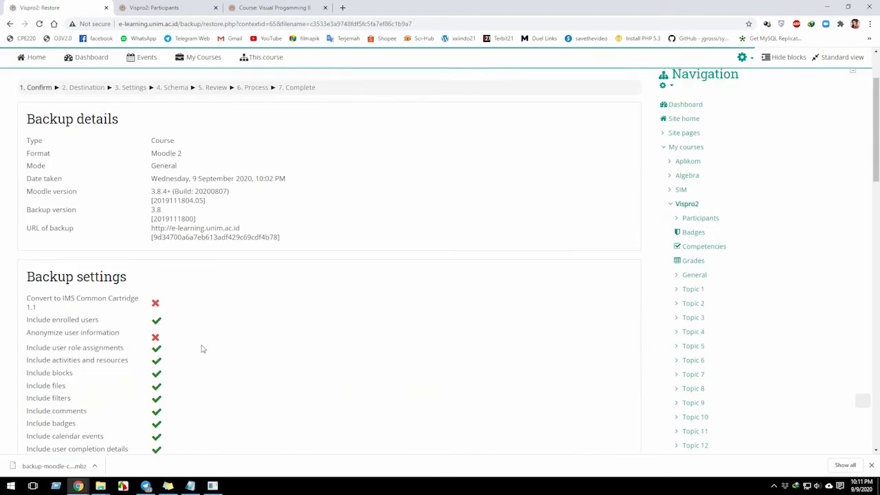
pyautogui.scroll(-10, 196, 371)
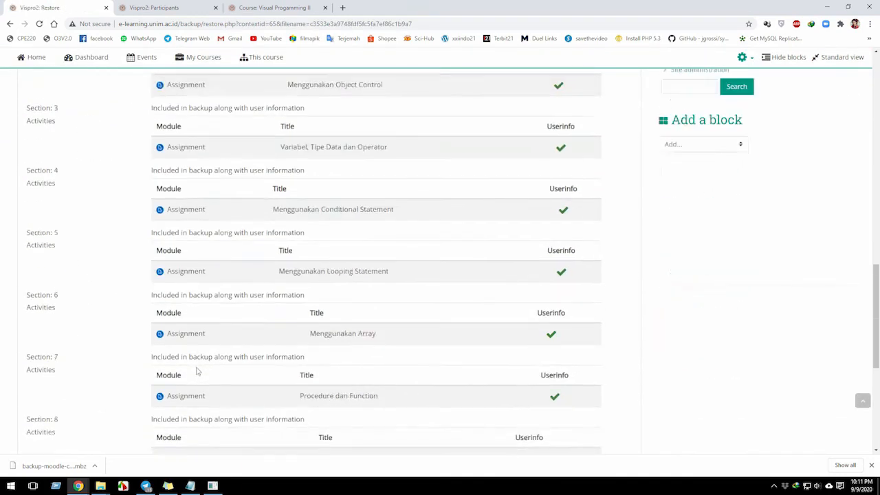
pyautogui.click(625, 390)
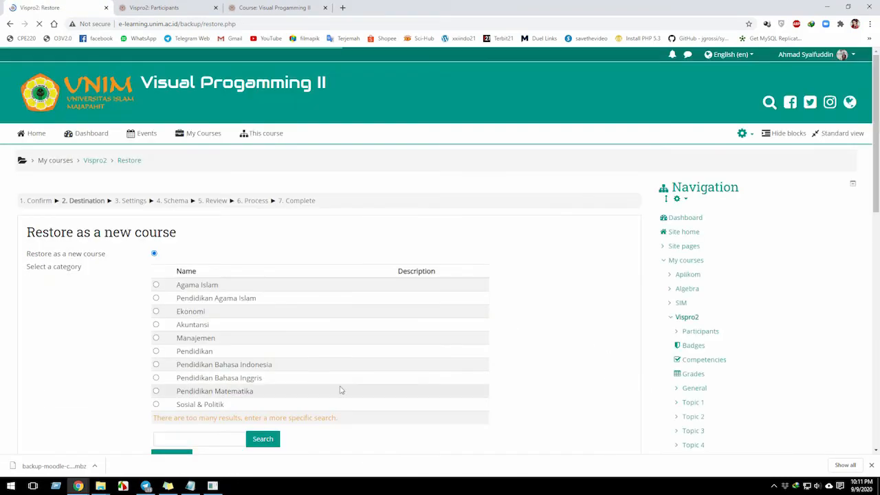
# Examine the destination options for restoring as a new course, into this course or into an existing course.
pyautogui.scroll(-1, 97, 273)
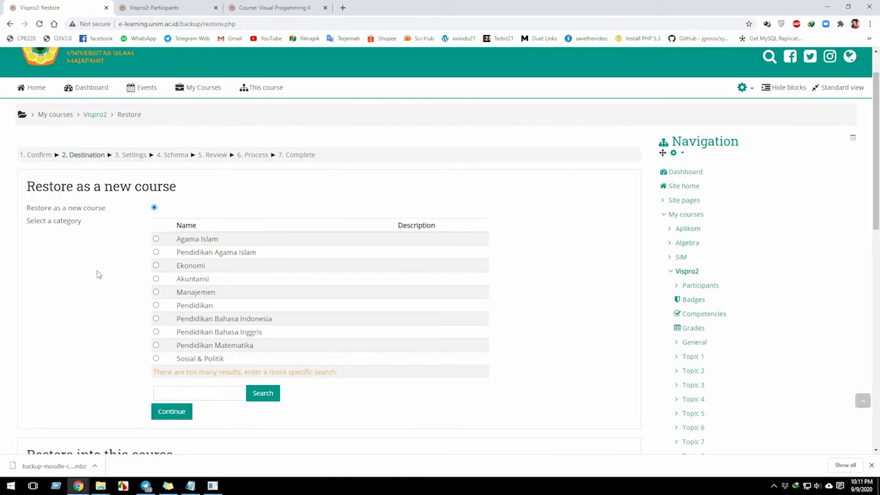
pyautogui.scroll(-1, 96, 272)
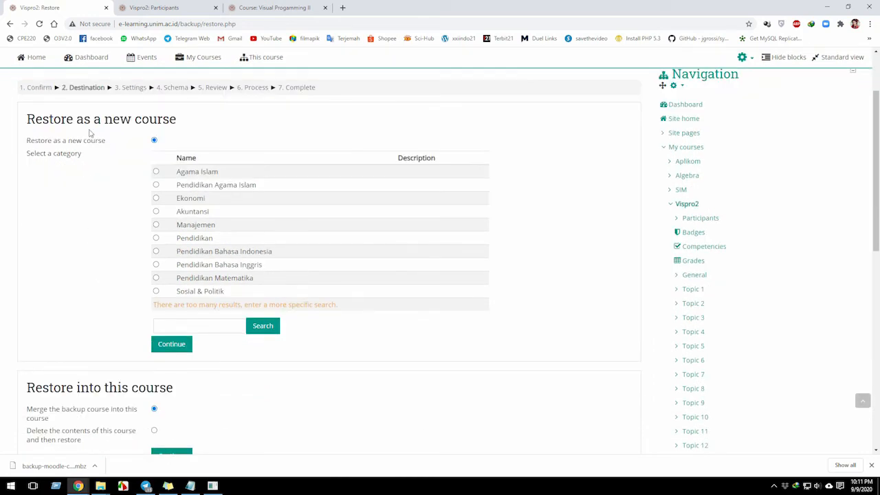
pyautogui.scroll(-2, 71, 277)
pyautogui.scroll(4, 76, 268)
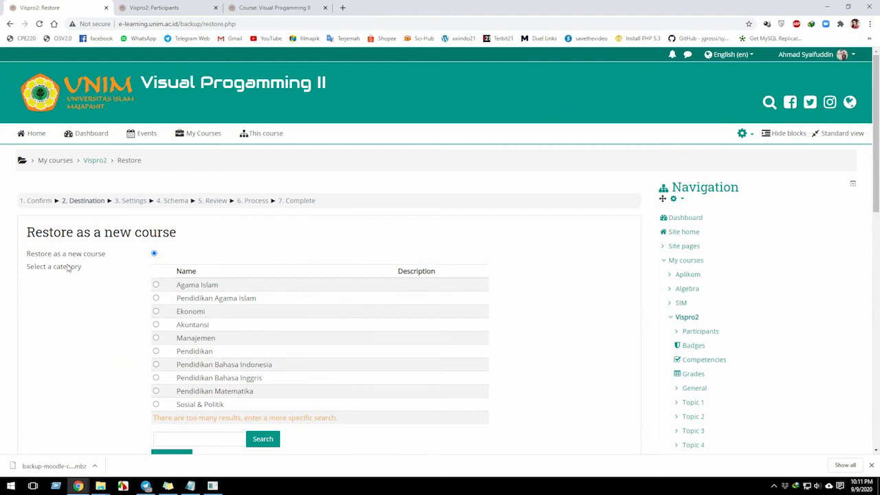
pyautogui.scroll(-1, 68, 267)
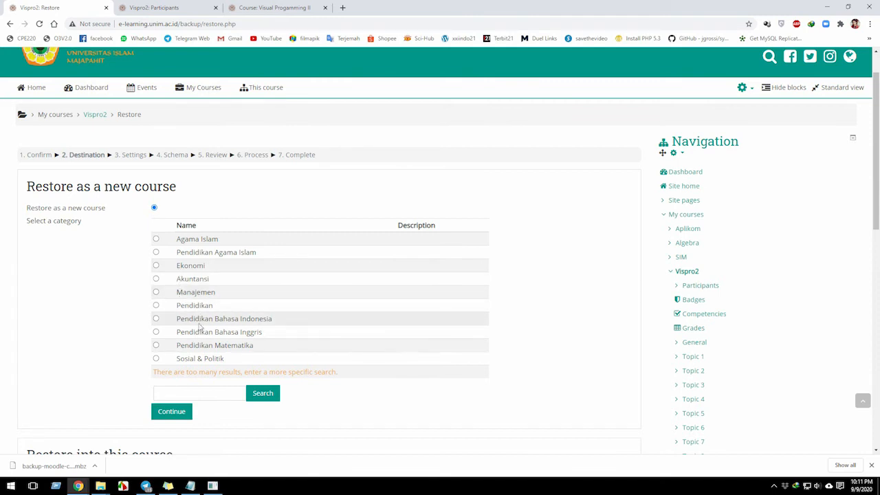
pyautogui.scroll(-2, 110, 350)
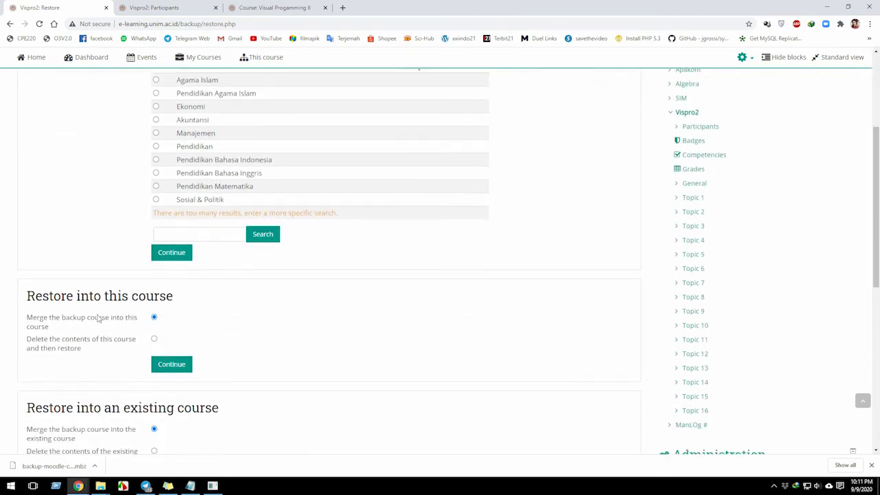
pyautogui.scroll(3, 98, 318)
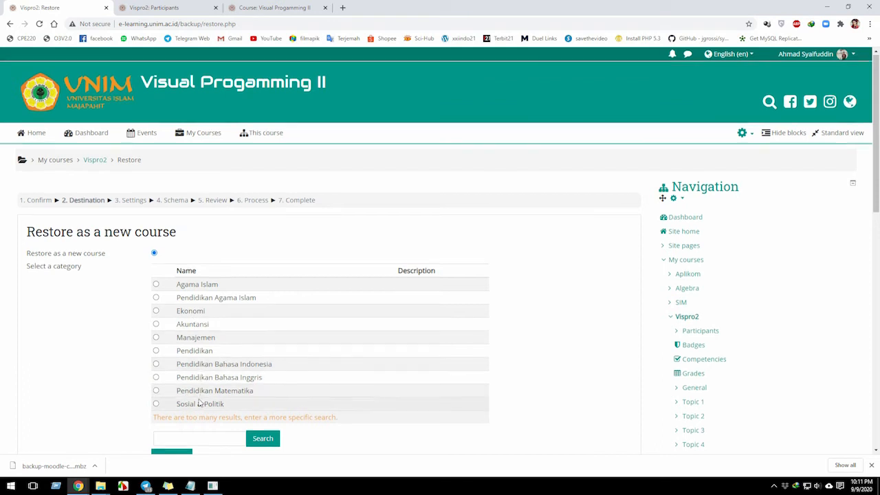
# Search the new-course categories for "informat" and select the Informatika category, highlighting the word "new" in the section heading.
pyautogui.scroll(-1, 227, 395)
pyautogui.click(196, 393)
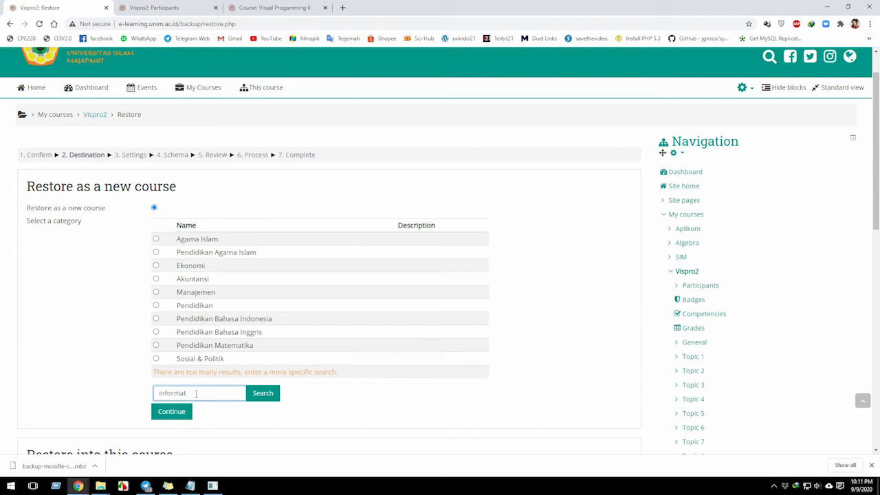
pyautogui.click(261, 394)
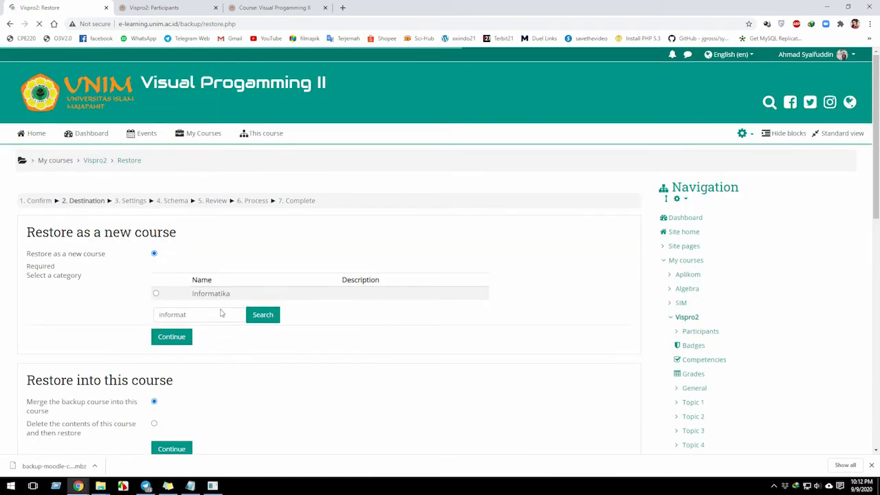
pyautogui.click(155, 294)
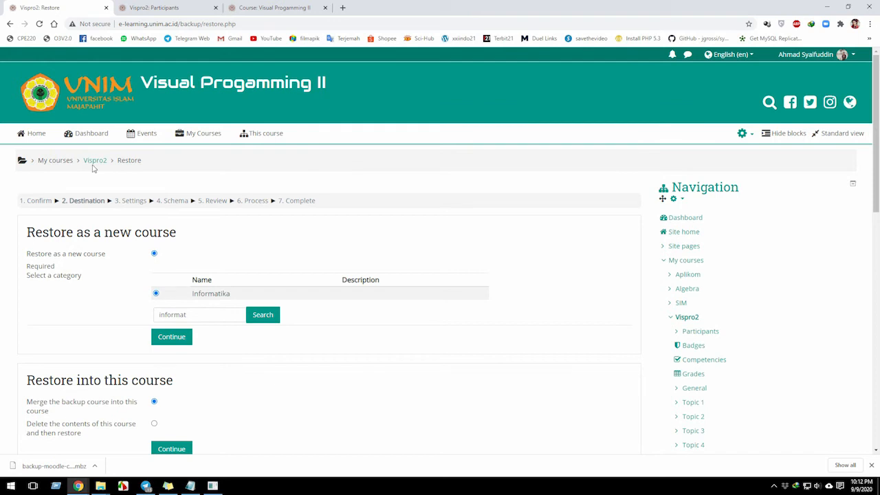
pyautogui.doubleClick(119, 234)
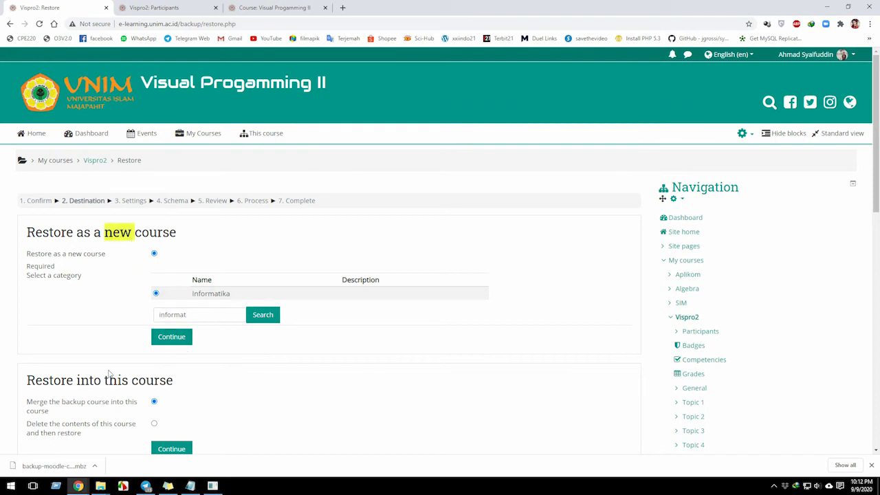
# Consult the Notepad notes on the condition where content has changed and the old data should be restored.
pyautogui.scroll(-1, 109, 373)
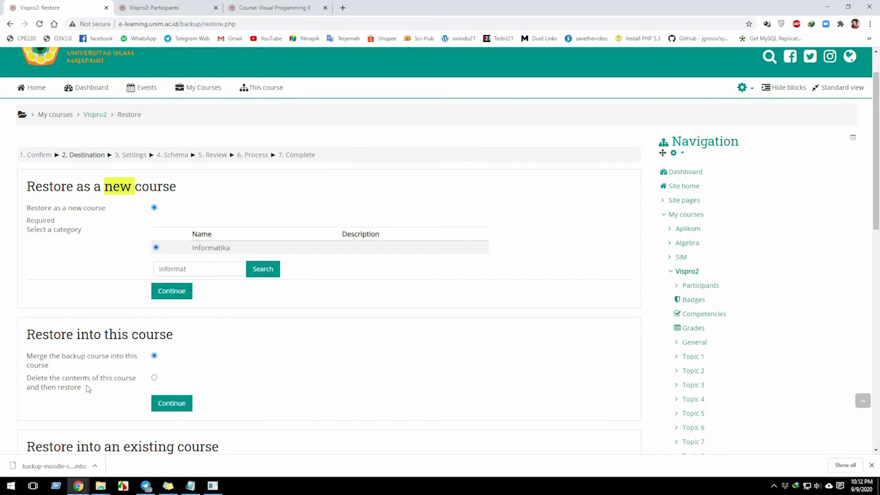
pyautogui.click(190, 486)
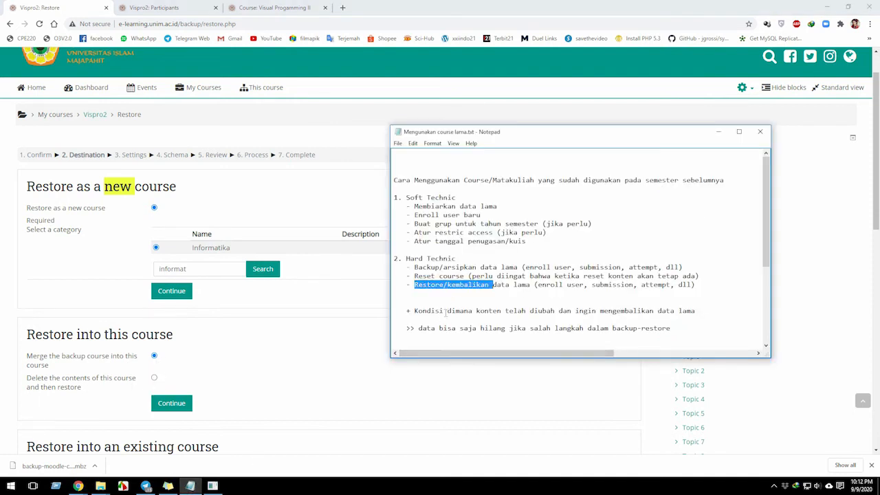
pyautogui.click(446, 313)
pyautogui.moveTo(557, 312); pyautogui.dragTo(489, 311)
pyautogui.moveTo(598, 311); pyautogui.dragTo(693, 310)
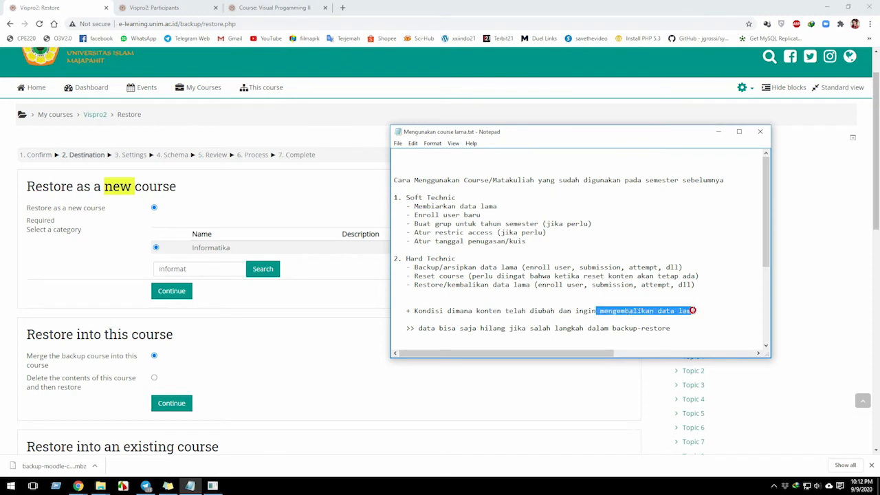
# Try the option to delete this course's contents before restoring, comparing it with merging and the notes on changed content.
pyautogui.click(154, 378)
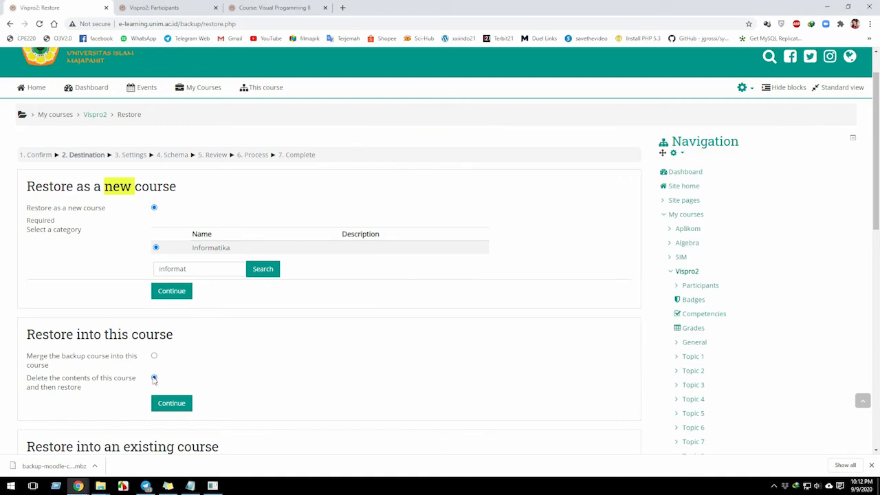
pyautogui.click(190, 485)
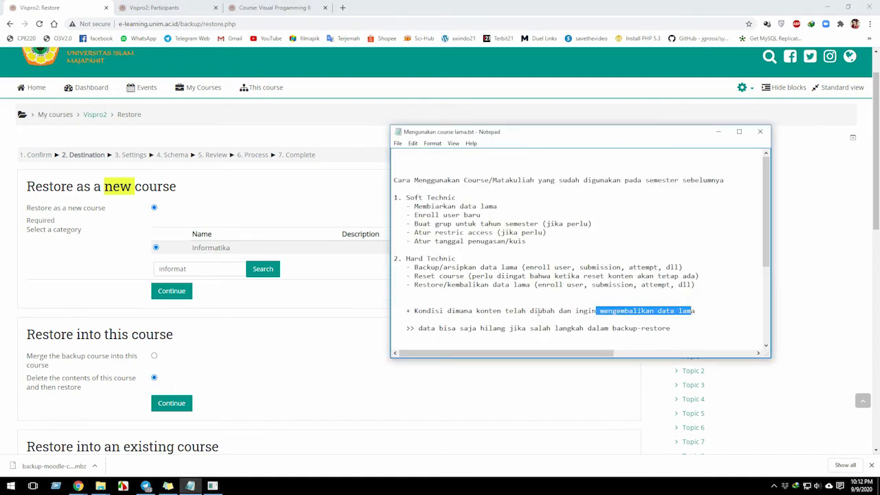
pyautogui.moveTo(464, 311); pyautogui.dragTo(558, 312)
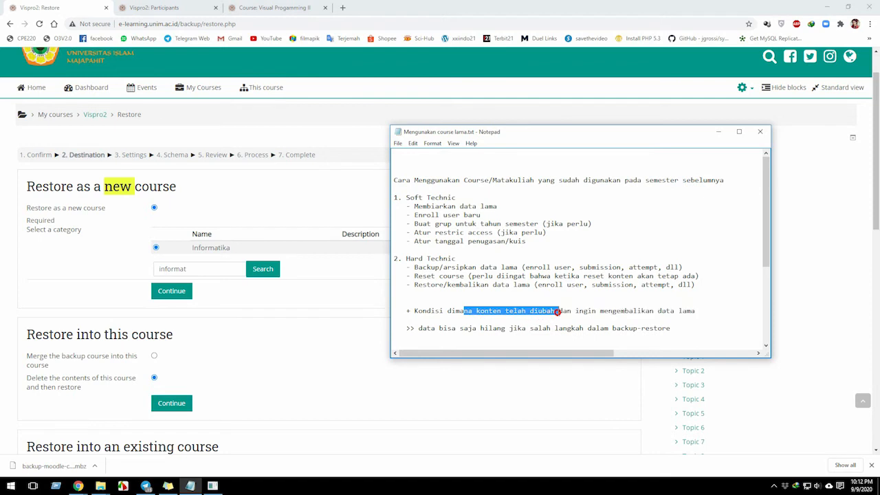
pyautogui.click(154, 357)
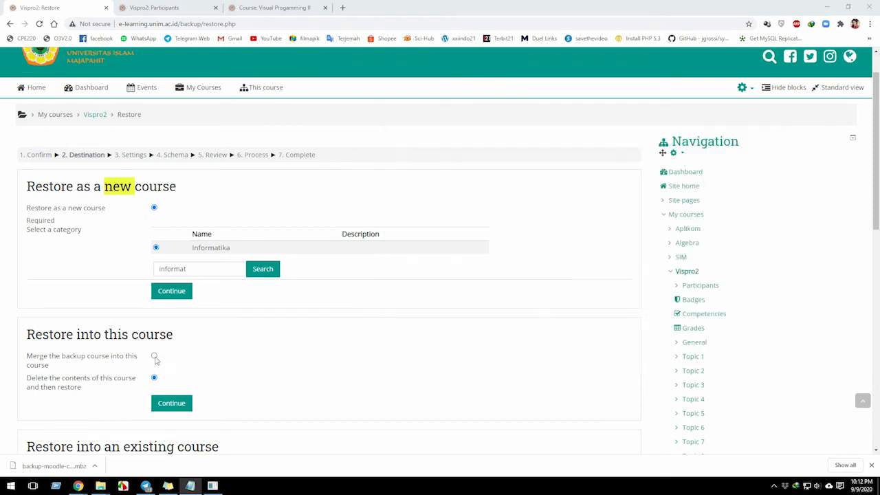
pyautogui.click(154, 377)
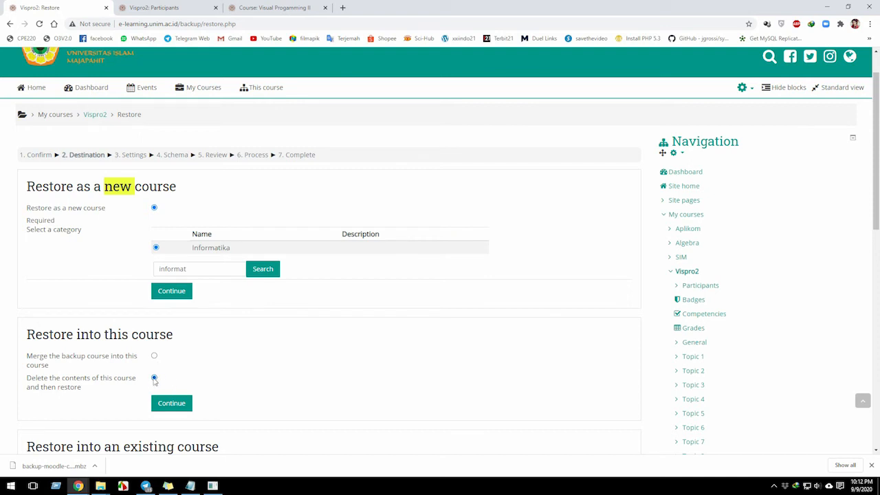
# Choose to merge the backup course into this course and continue to the next restore stage.
pyautogui.click(154, 356)
pyautogui.doubleClick(89, 337)
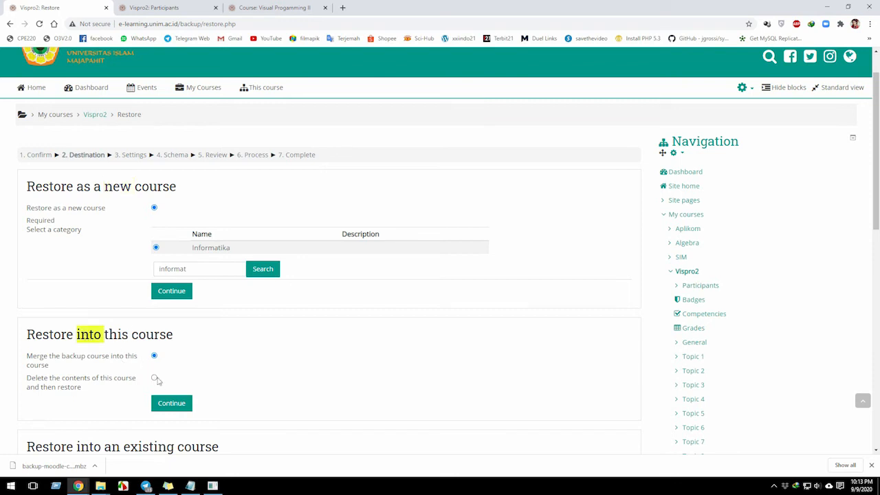
pyautogui.click(164, 405)
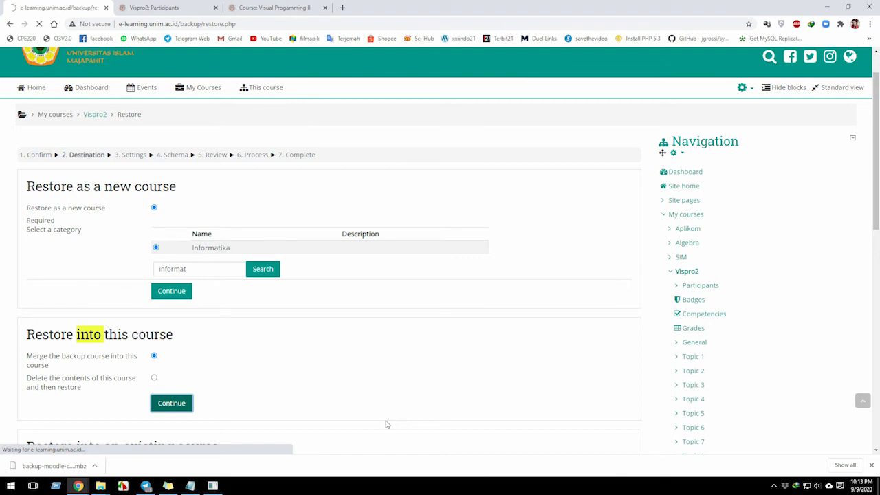
# Check the Vispro2 participants list, then accept the restore settings with every item included and continue to the schema stage.
pyautogui.click(871, 465)
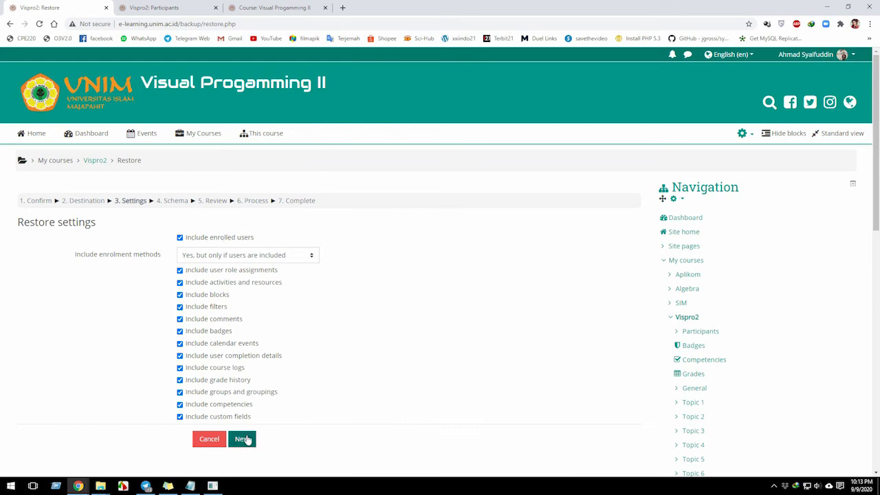
pyautogui.click(157, 7)
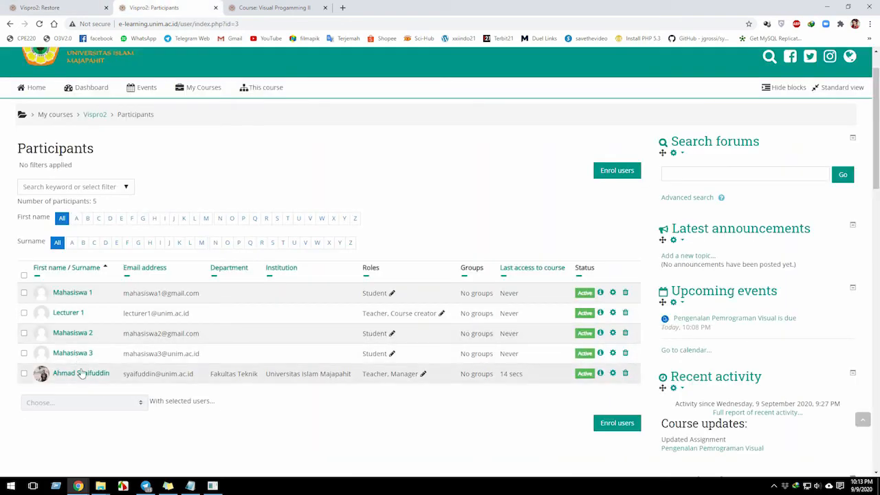
pyautogui.click(71, 7)
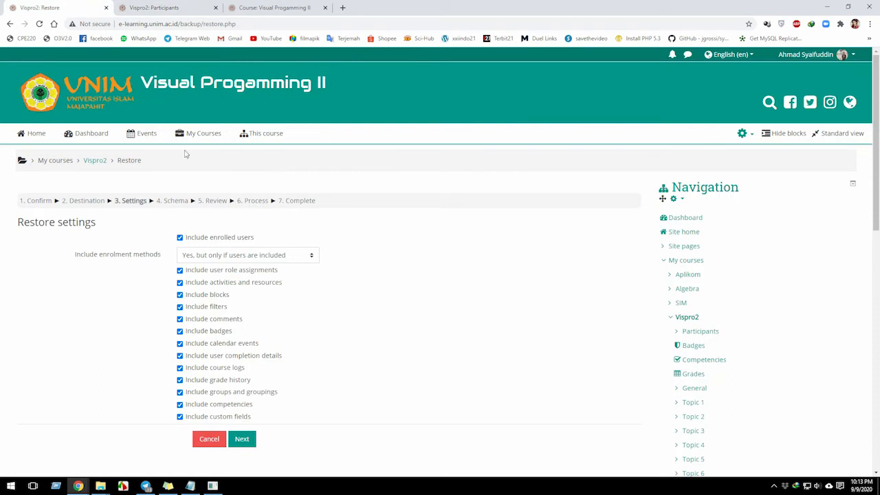
pyautogui.click(242, 443)
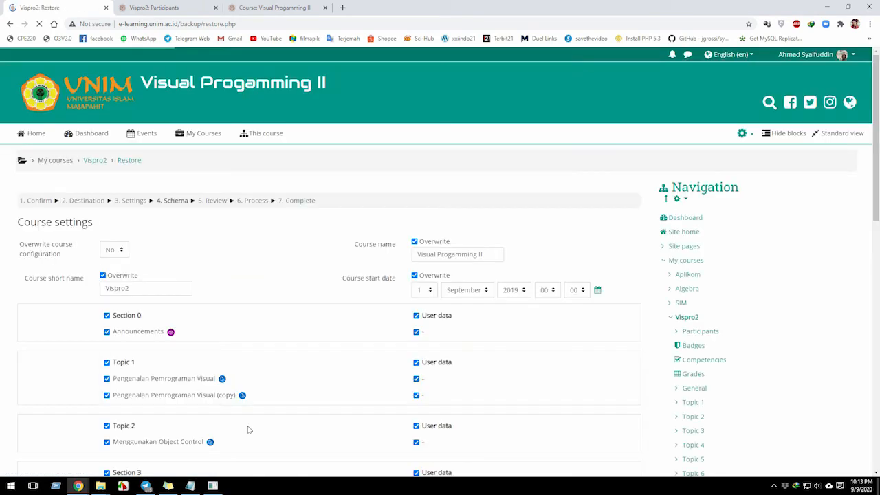
# Keep all sections and user data included in the restore schema and perform the restore.
pyautogui.scroll(-4, 175, 368)
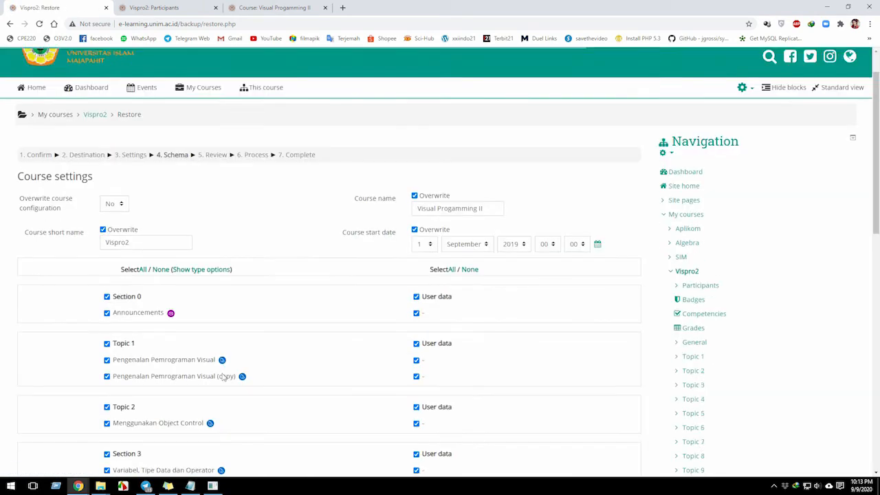
pyautogui.scroll(-6, 176, 367)
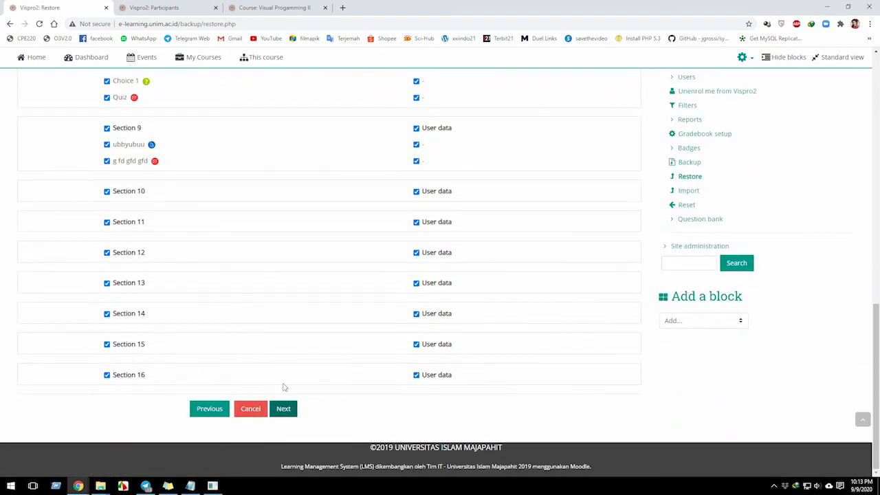
pyautogui.click(284, 411)
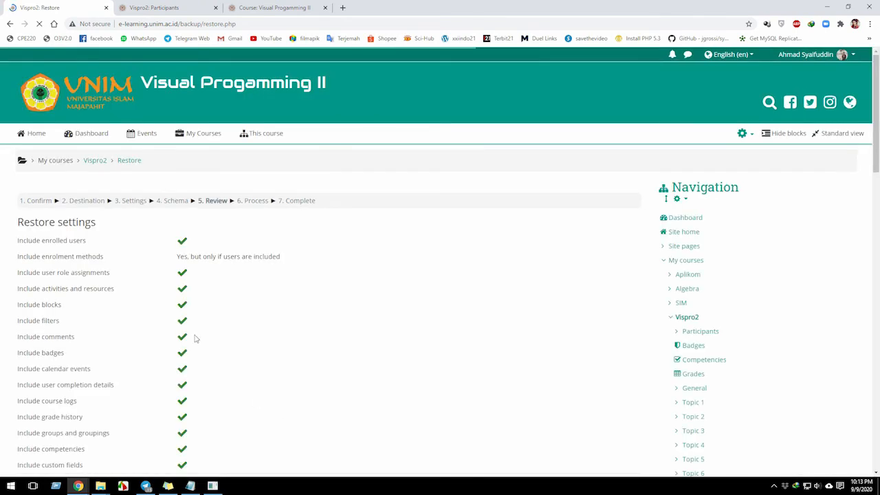
pyautogui.scroll(-20, 195, 341)
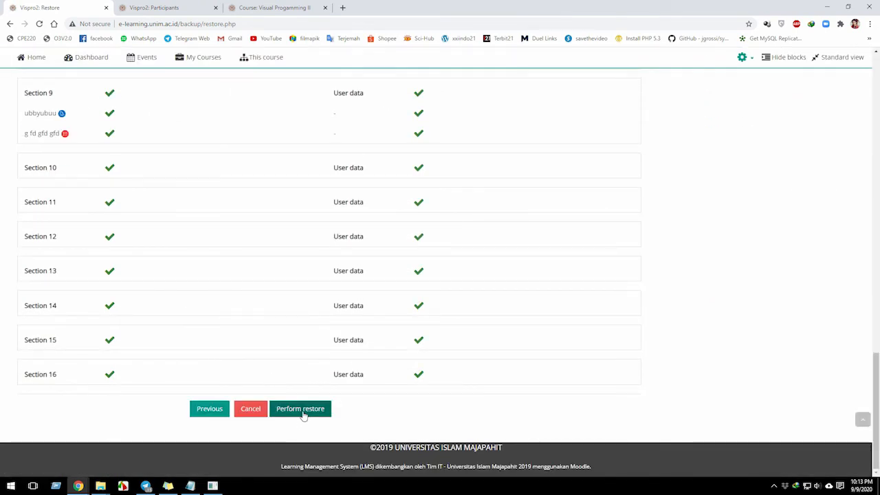
pyautogui.click(302, 411)
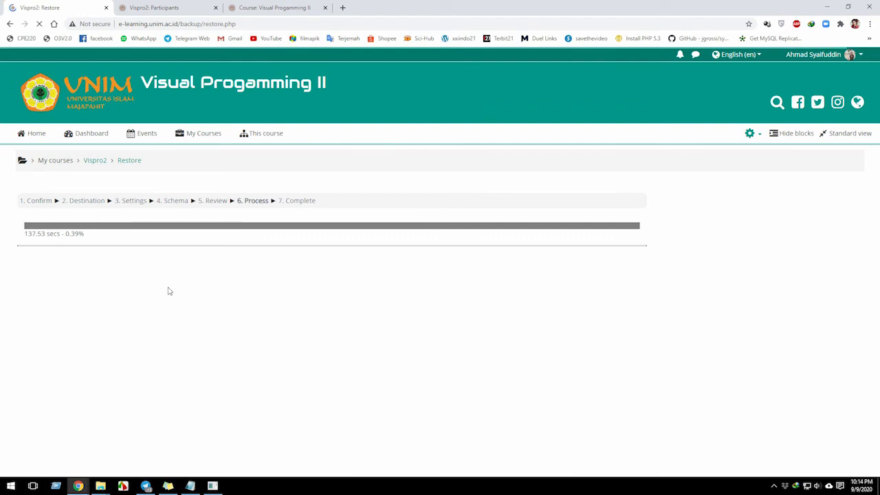
pyautogui.click(146, 450)
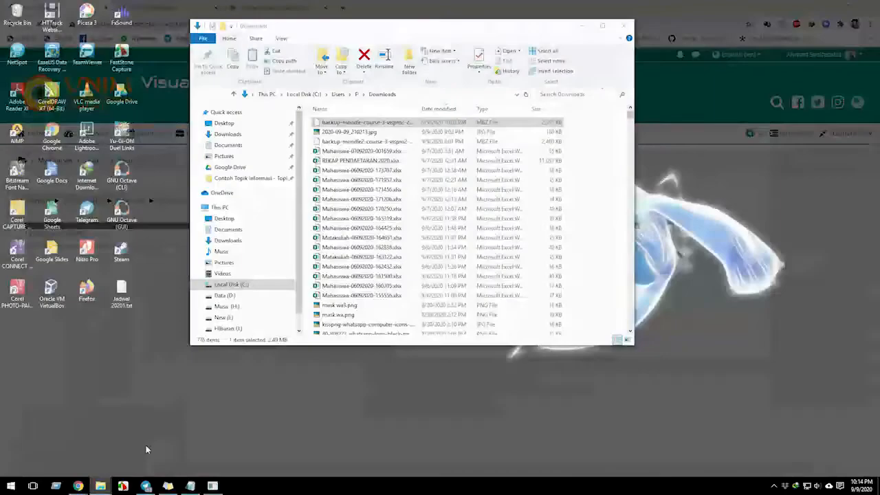
pyautogui.click(575, 27)
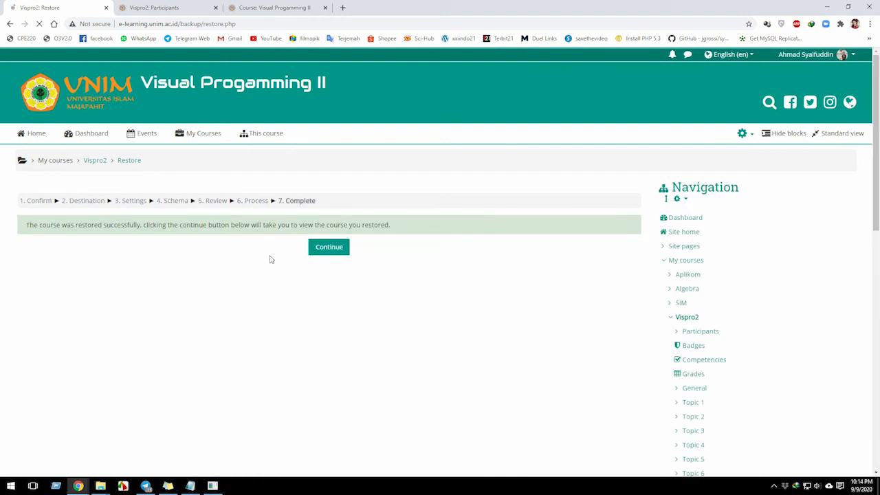
# Open the restored course and examine the activities and submission counts from Topic 1 through Topic 6.
pyautogui.click(329, 251)
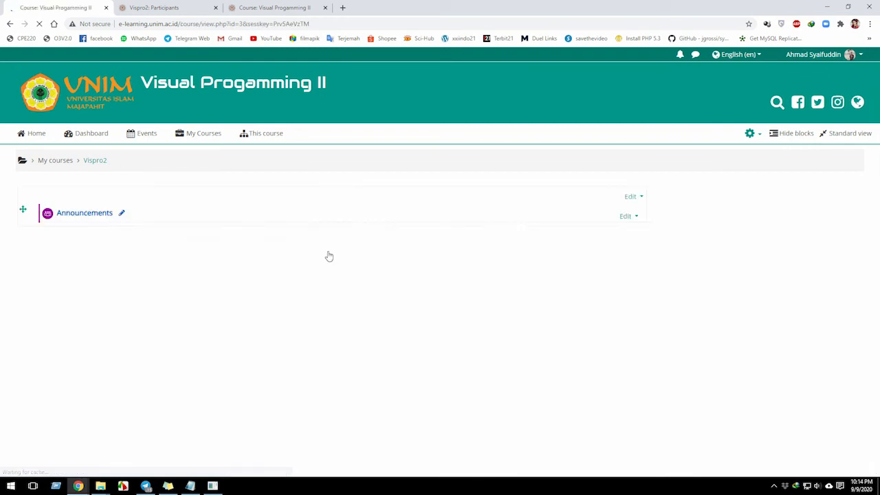
pyautogui.scroll(-1, 102, 371)
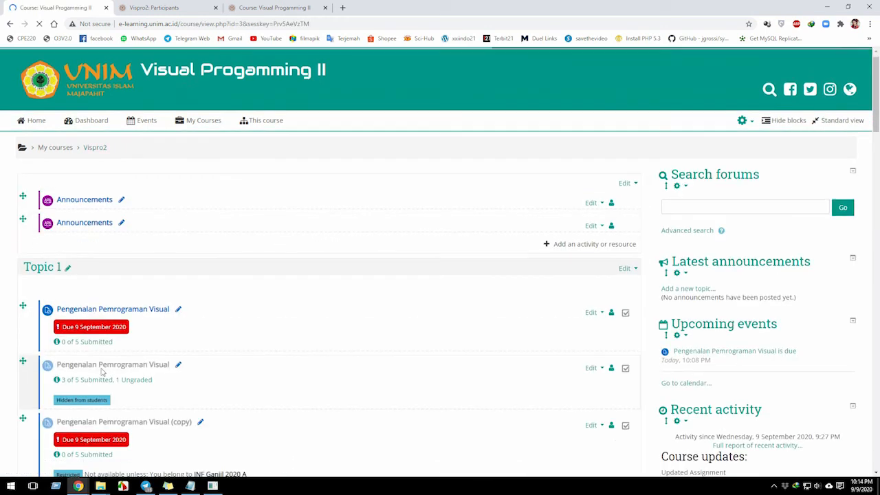
pyautogui.scroll(-3, 102, 371)
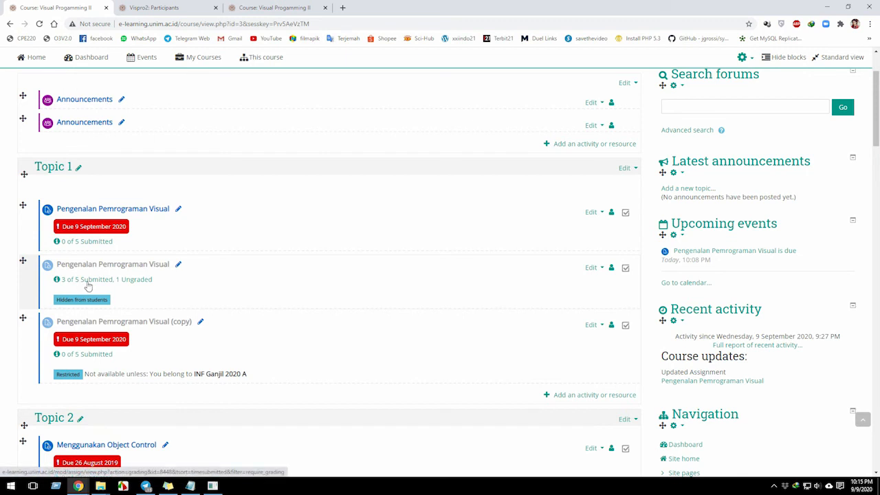
pyautogui.scroll(-2, 87, 303)
pyautogui.scroll(-1, 75, 341)
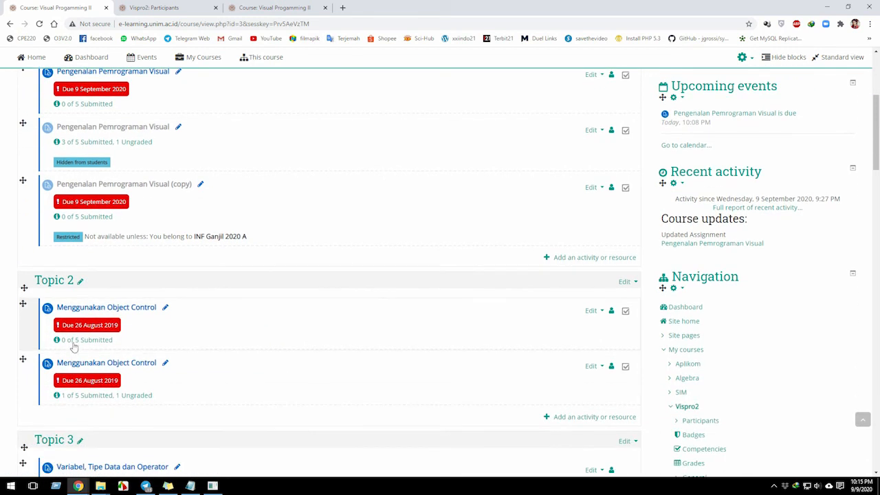
pyautogui.scroll(-2, 76, 344)
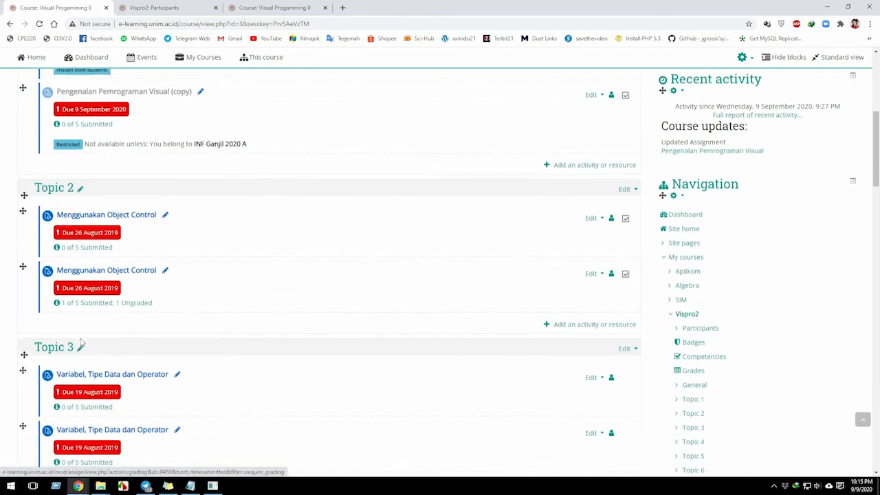
pyautogui.scroll(-2, 103, 330)
pyautogui.scroll(-2, 124, 320)
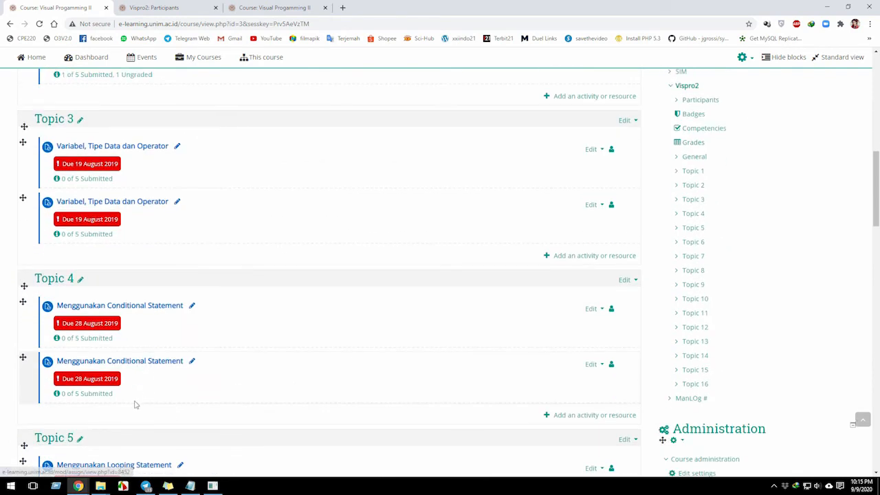
pyautogui.scroll(-3, 137, 400)
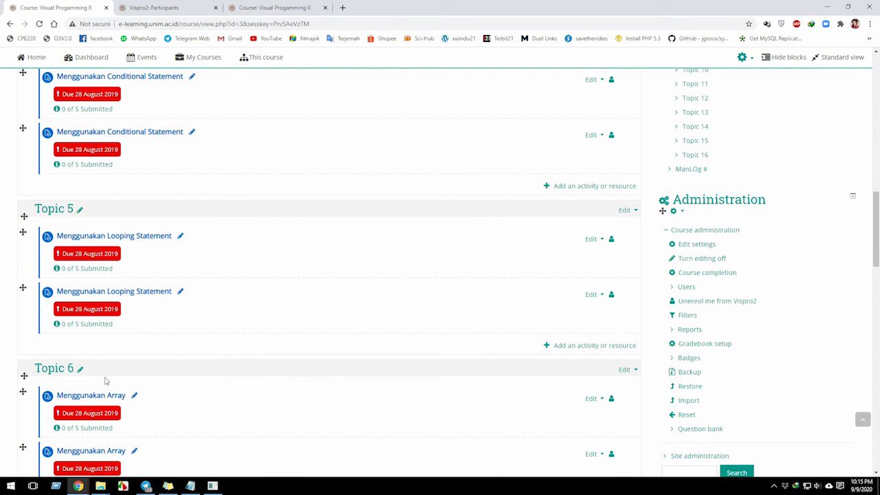
pyautogui.scroll(15, 163, 343)
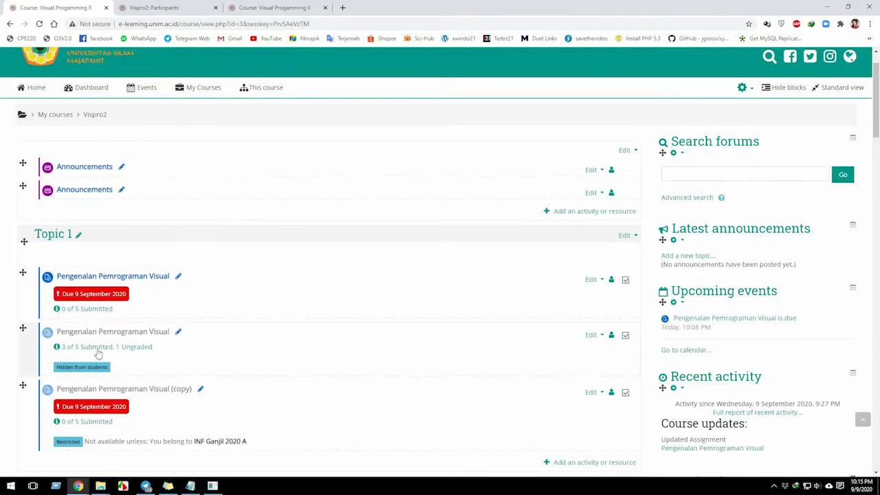
# Open the submissions of the hidden Pengenalan Pemrograman Visual assignment in Topic 1 and view its grading table.
pyautogui.click(99, 347)
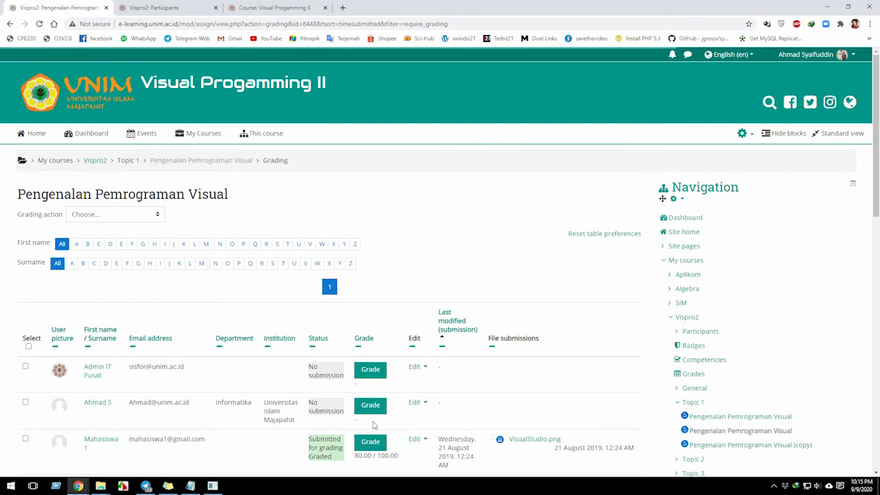
pyautogui.scroll(-3, 374, 425)
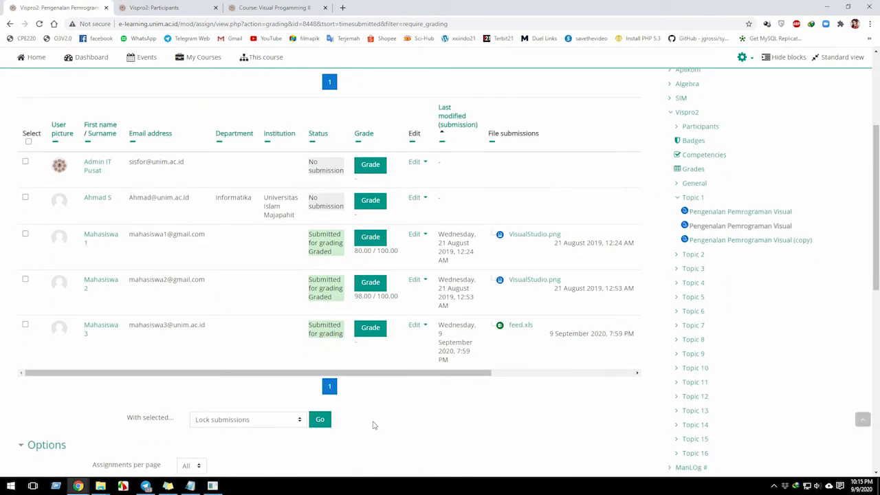
pyautogui.scroll(1, 358, 372)
# Consult the Notepad Hard Technic notes, highlighting words on resetting, restoring and the condition where content has changed.
pyautogui.click(191, 486)
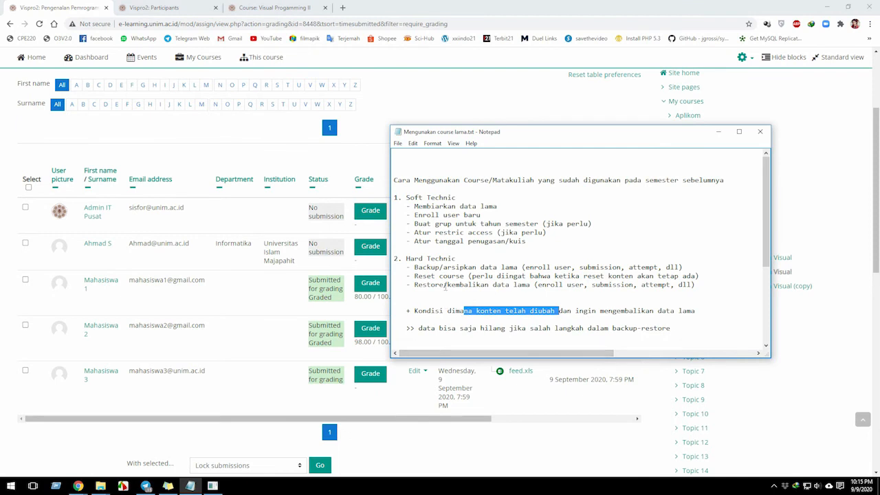
pyautogui.doubleClick(423, 259)
pyautogui.click(423, 258)
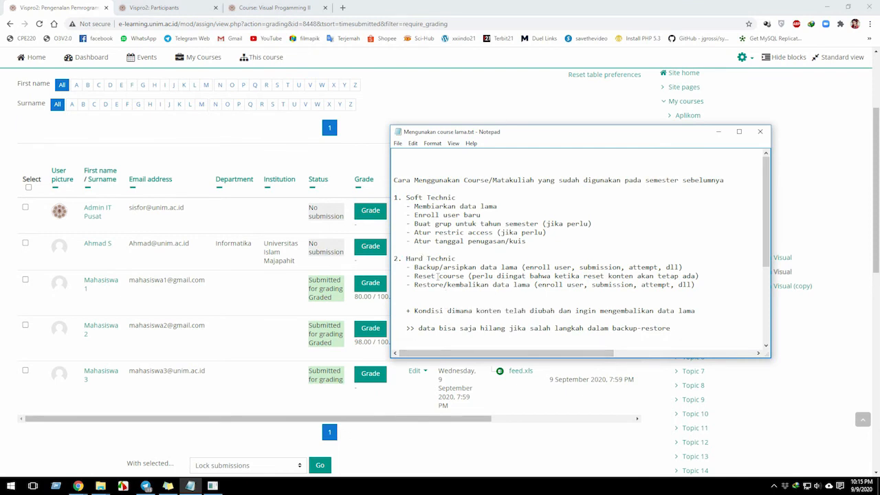
pyautogui.doubleClick(425, 274)
pyautogui.doubleClick(425, 284)
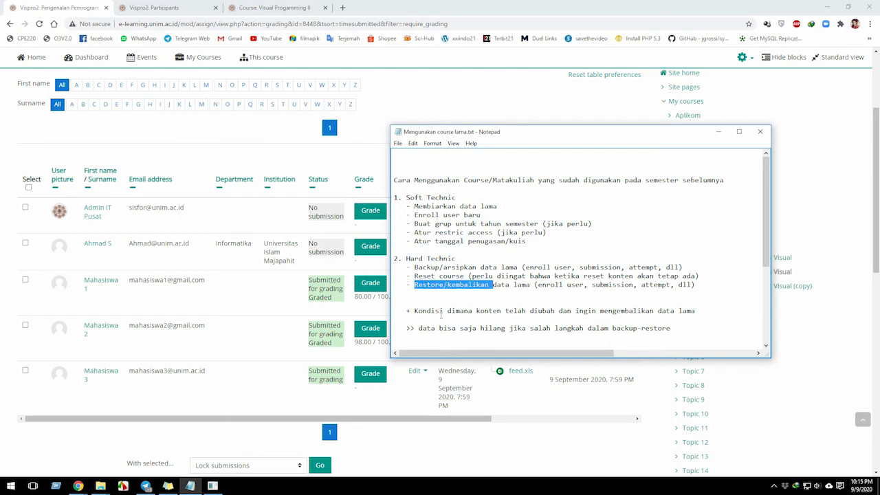
pyautogui.doubleClick(442, 312)
pyautogui.click(440, 311)
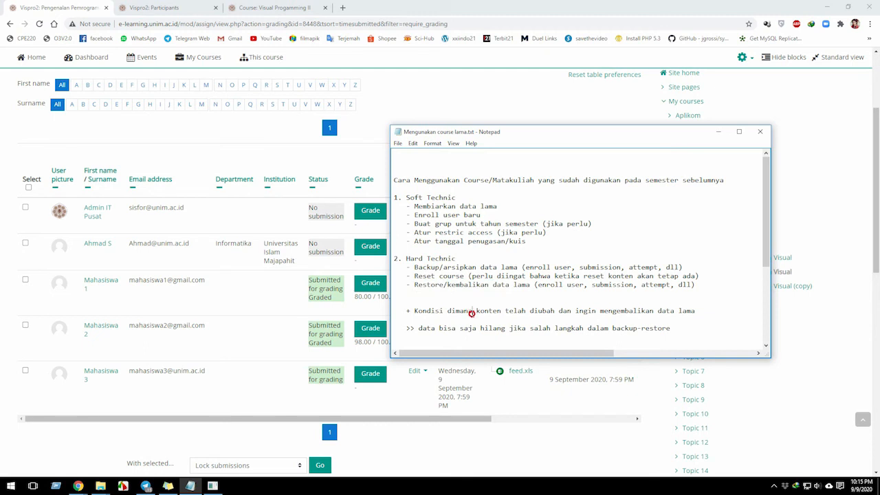
pyautogui.doubleClick(471, 313)
pyautogui.click(546, 311)
pyautogui.doubleClick(548, 313)
pyautogui.click(548, 313)
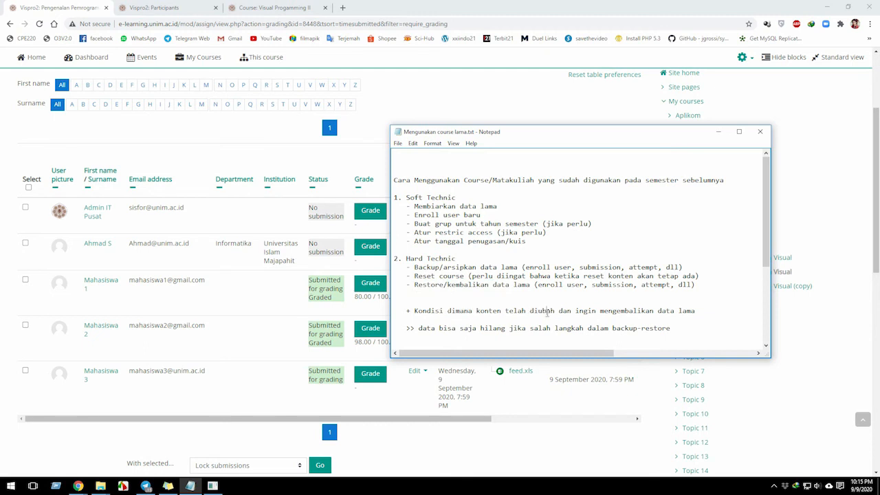
pyautogui.click(508, 311)
# Return to the assignment's grading table and examine the listed students' submission statuses, grades and files.
pyautogui.scroll(2, 203, 275)
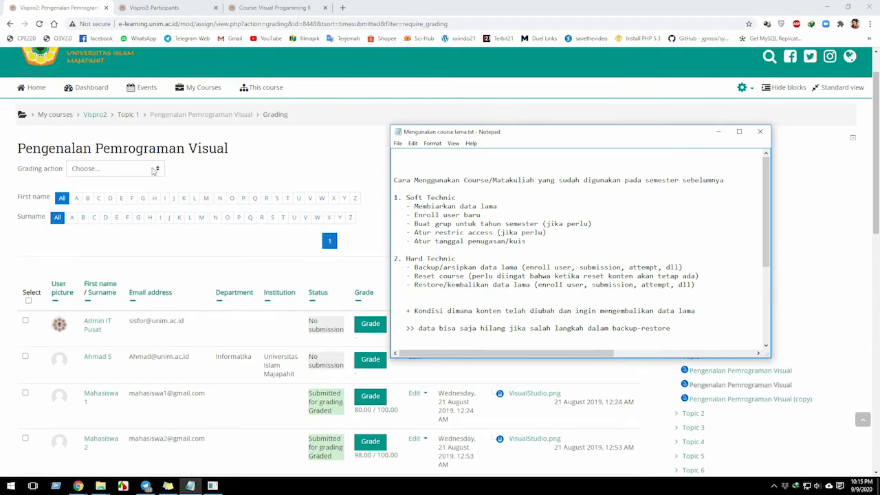
pyautogui.click(172, 253)
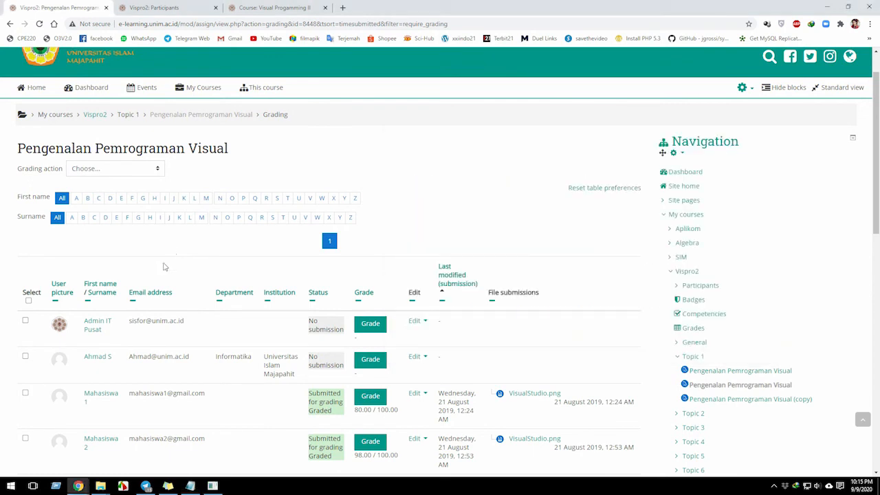
pyautogui.scroll(-3, 153, 275)
pyautogui.scroll(1, 156, 268)
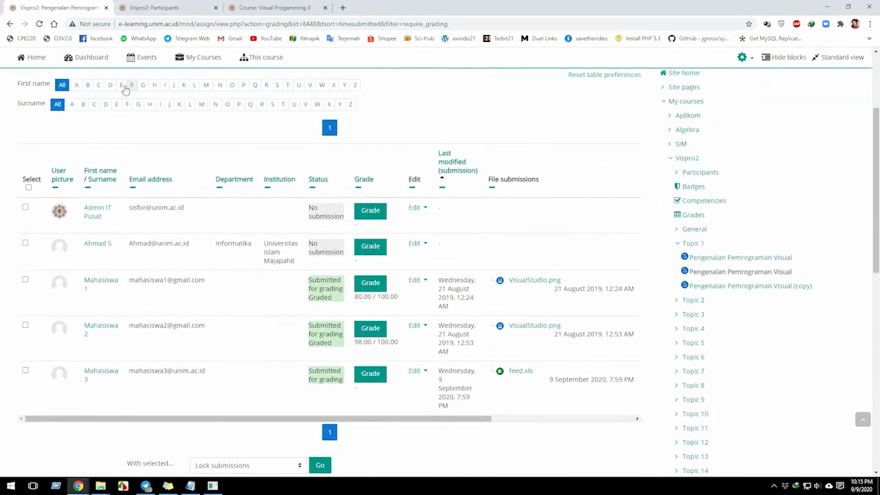
pyautogui.scroll(2, 127, 136)
pyautogui.scroll(-3, 152, 281)
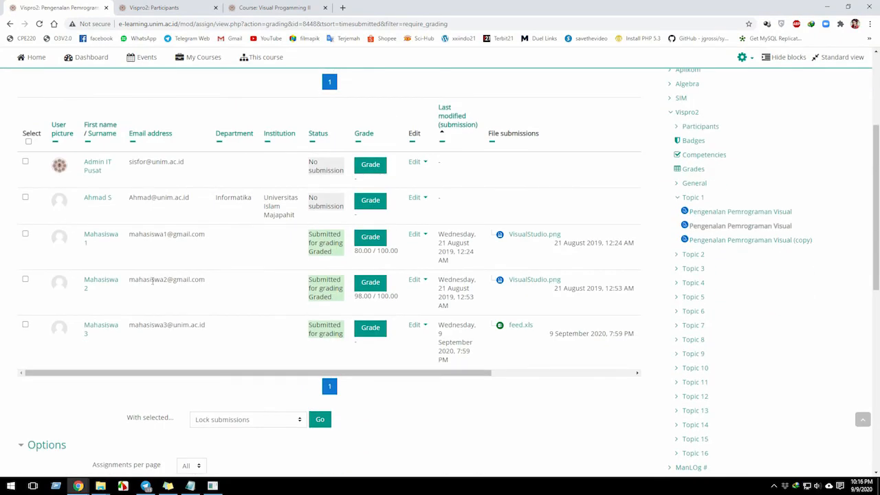
pyautogui.scroll(1, 110, 275)
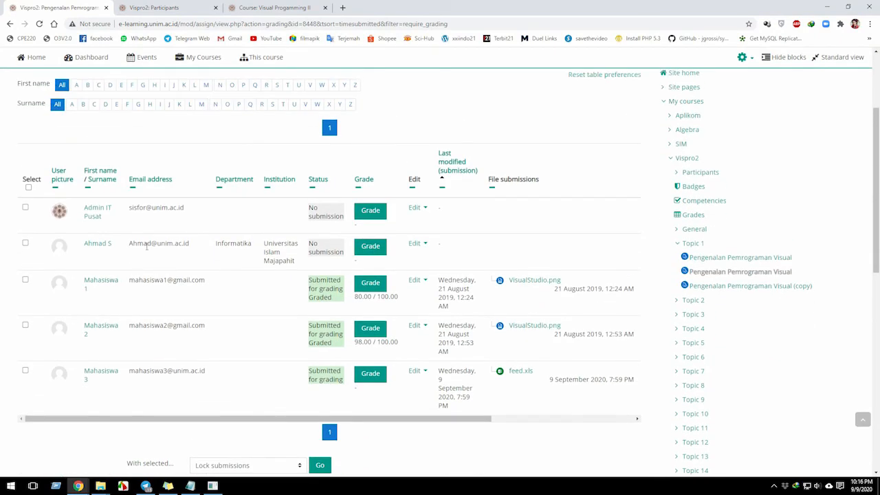
pyautogui.scroll(2, 152, 267)
# Compare the grading table with the Vispro2 participants page and reload the participants list.
pyautogui.click(156, 8)
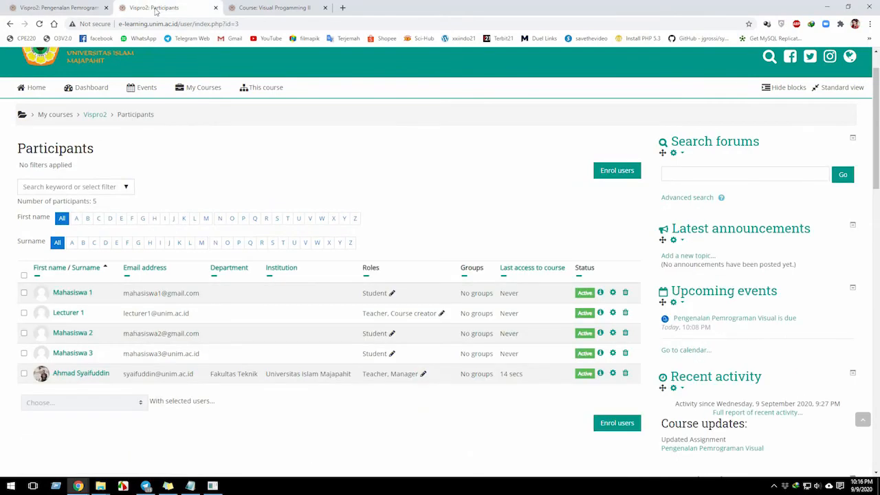
pyautogui.click(81, 9)
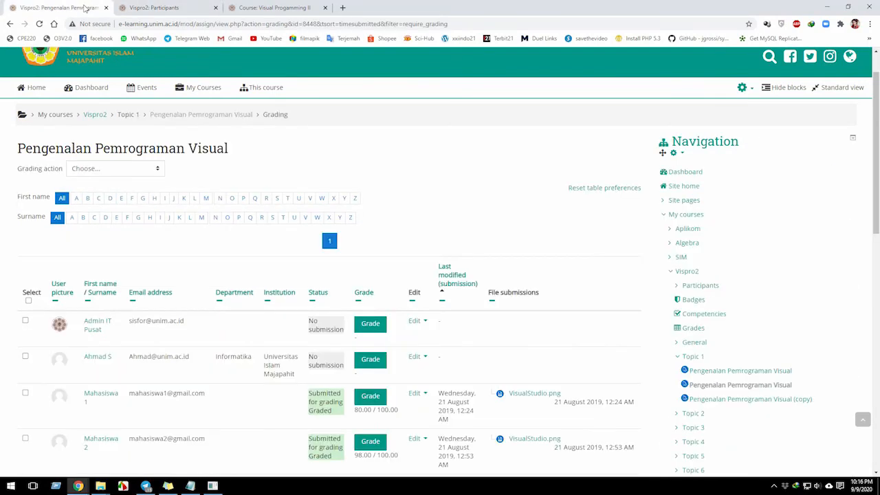
pyautogui.scroll(1, 161, 289)
pyautogui.moveTo(226, 147)
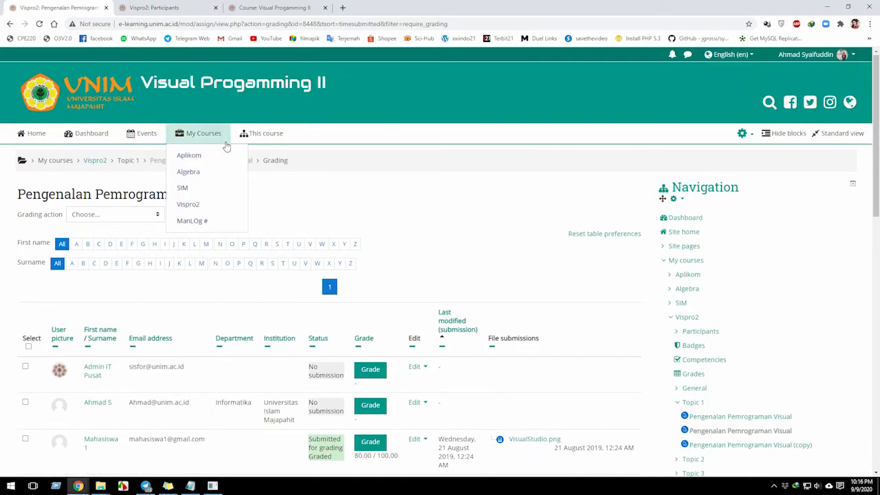
pyautogui.click(158, 7)
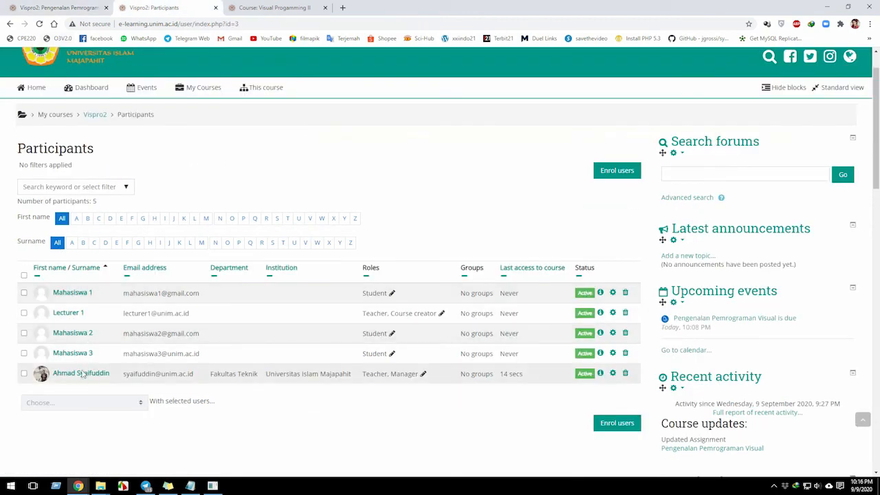
pyautogui.click(39, 24)
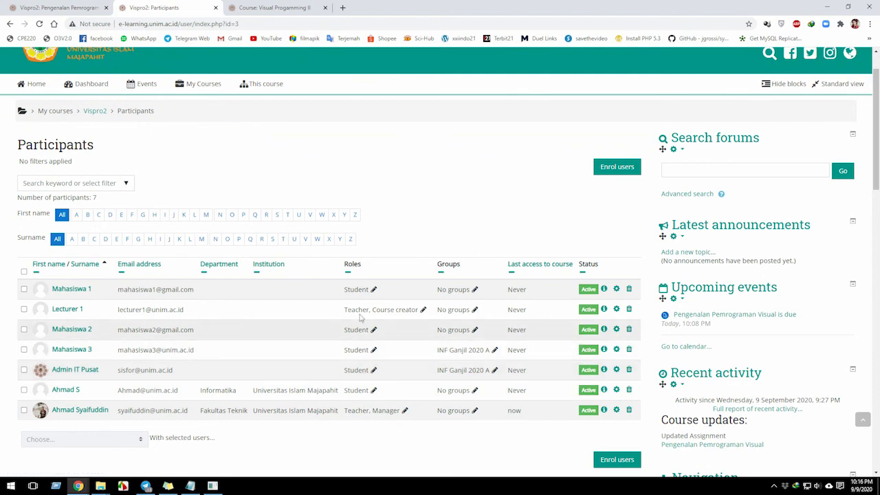
# Return to the hidden Pengenalan Pemrograman Visual assignment's grading table and look through its submissions and options.
pyautogui.click(59, 7)
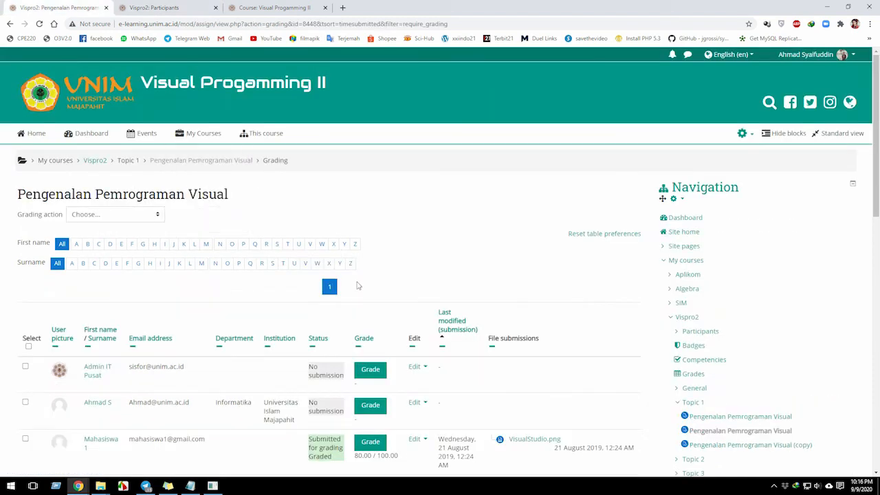
pyautogui.scroll(-4, 357, 285)
pyautogui.scroll(-4, 357, 284)
pyautogui.scroll(-3, 595, 344)
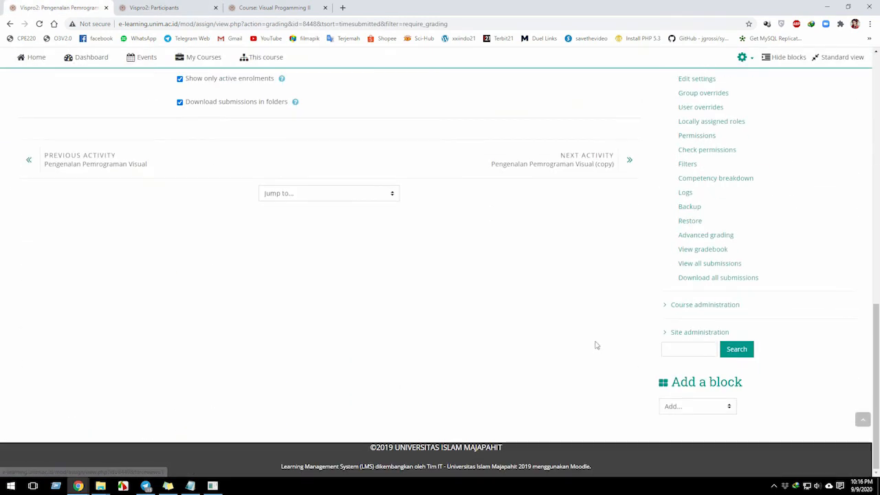
pyautogui.scroll(3, 667, 313)
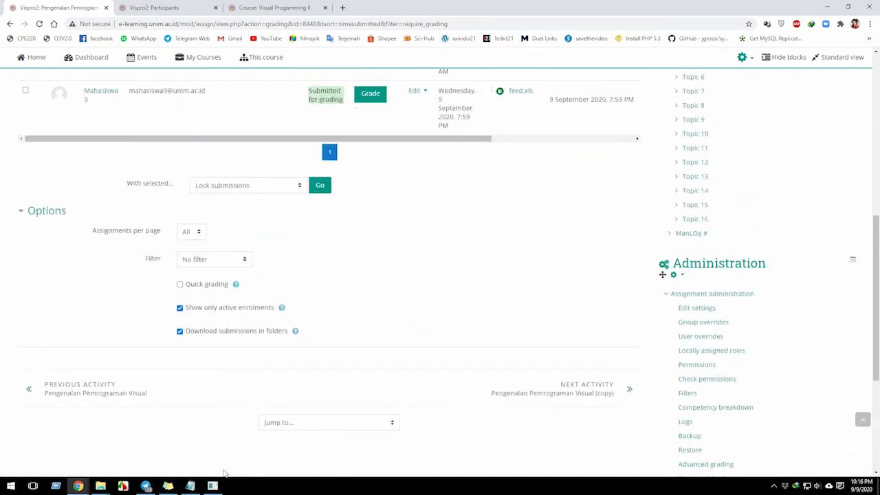
# Consult the Notepad Hard Technic notes, highlighting the restore item and the condition where content has been changed.
pyautogui.click(190, 485)
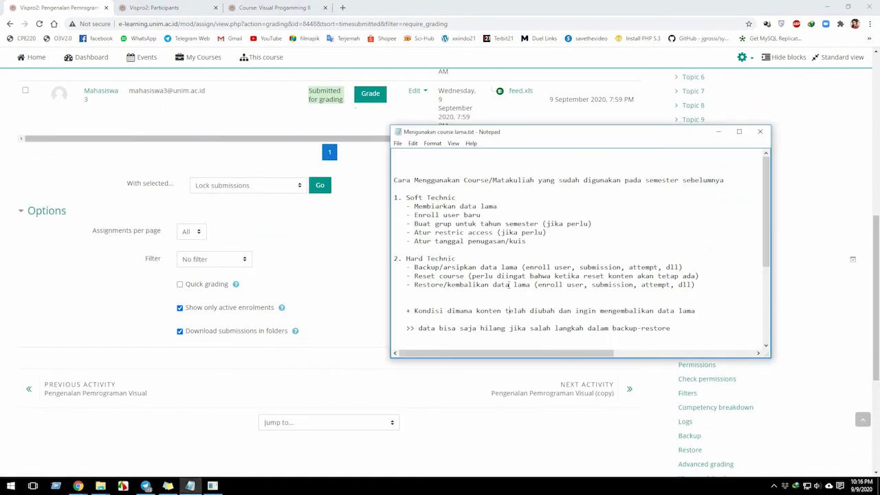
pyautogui.doubleClick(426, 284)
pyautogui.moveTo(415, 312); pyautogui.dragTo(492, 316)
pyautogui.click(453, 312)
pyautogui.moveTo(427, 310); pyautogui.dragTo(572, 312)
# Open the Visual Progamming II course page from the course list and examine the assignments in Topics 1 and 2.
pyautogui.scroll(4, 174, 279)
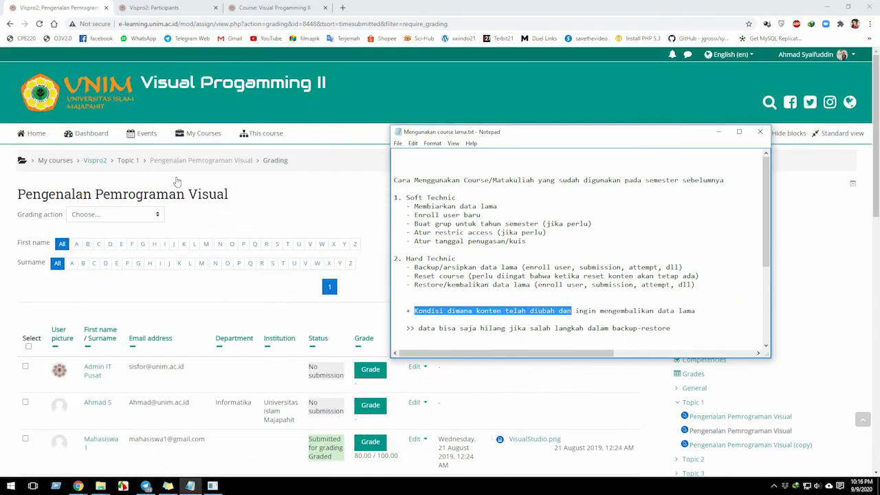
pyautogui.click(199, 133)
pyautogui.click(195, 204)
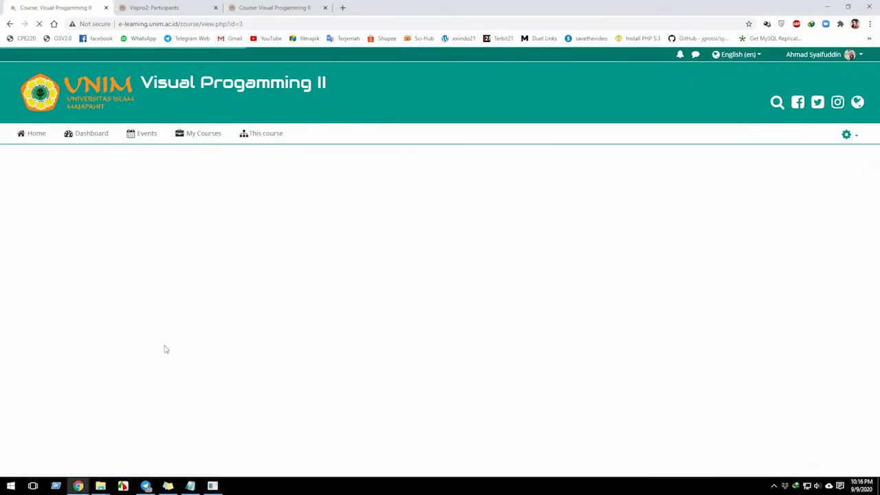
pyautogui.scroll(-1, 105, 294)
pyautogui.scroll(-3, 105, 294)
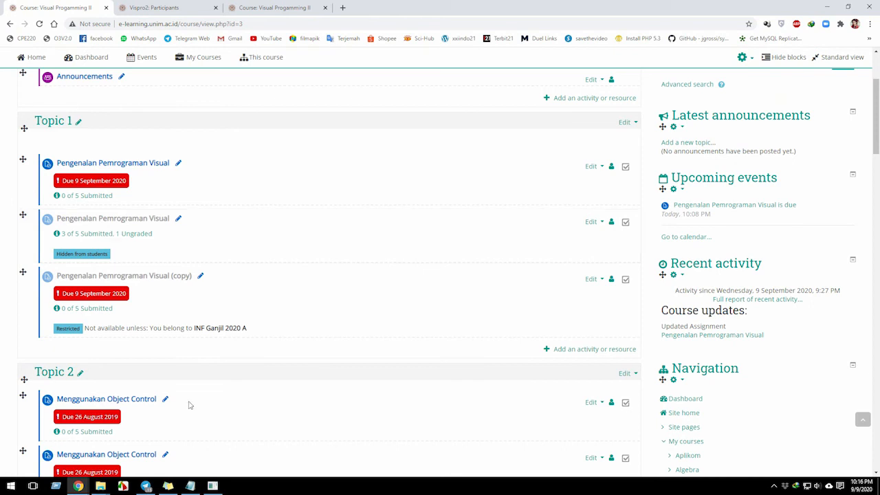
# Compare the note about restoring old data after content changes with the Topic 1 assignments, returning to the course page.
pyautogui.click(190, 487)
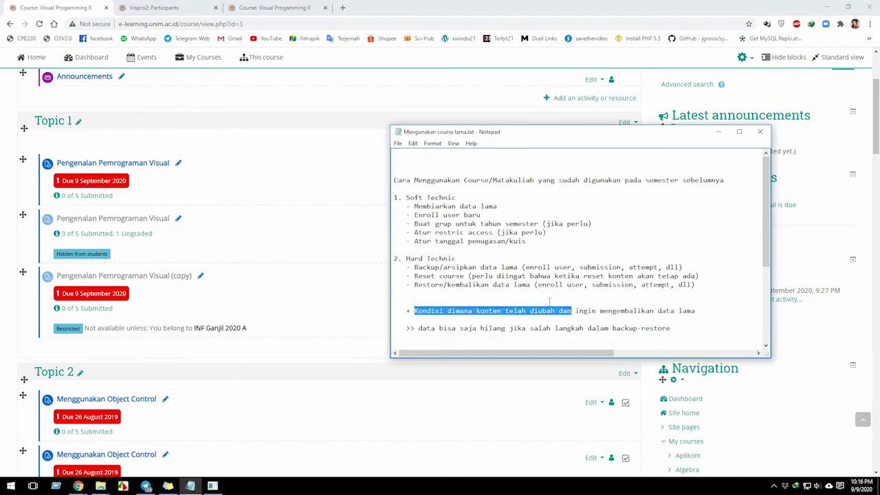
pyautogui.click(581, 310)
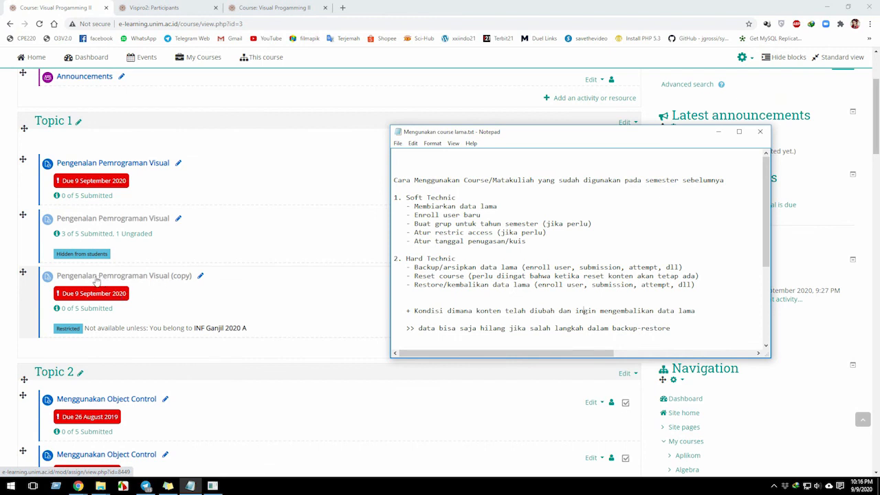
pyautogui.click(127, 262)
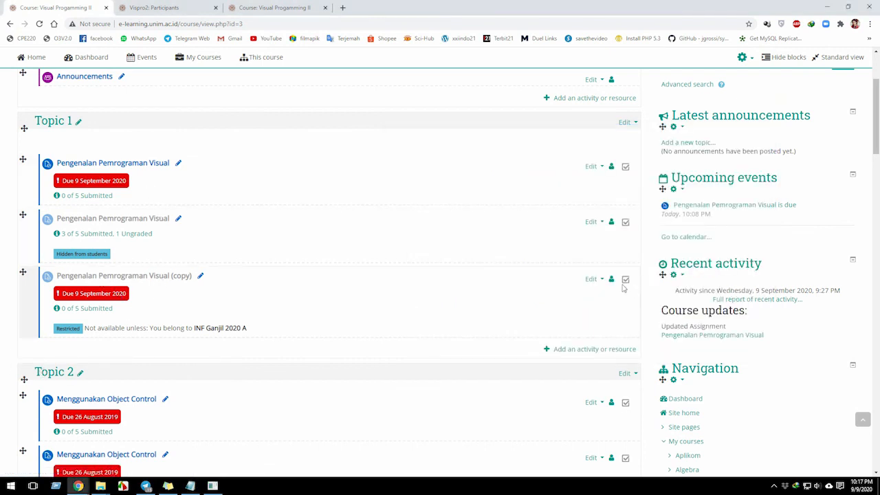
# Start a course restore from backup-moodle-course-3-vispro2-20200909-2201.mbz, review its backup details and continue to the destination choice.
pyautogui.scroll(-3, 623, 288)
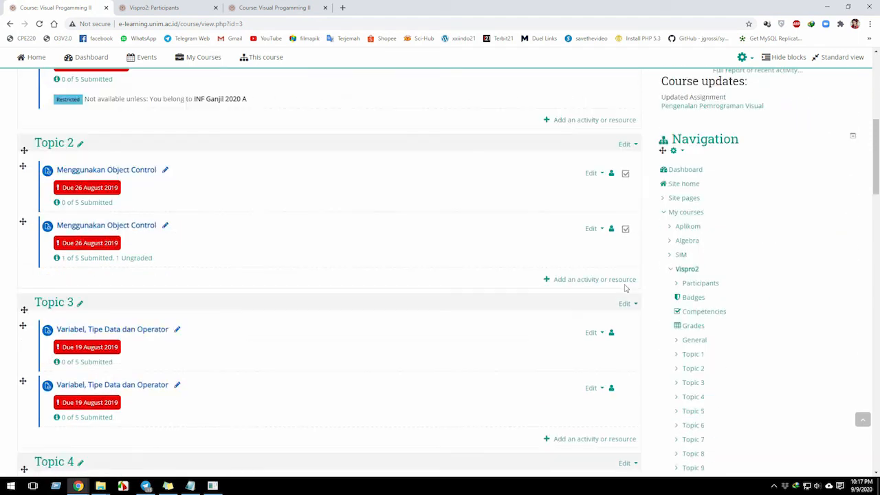
pyautogui.scroll(-5, 677, 313)
pyautogui.scroll(-1, 674, 309)
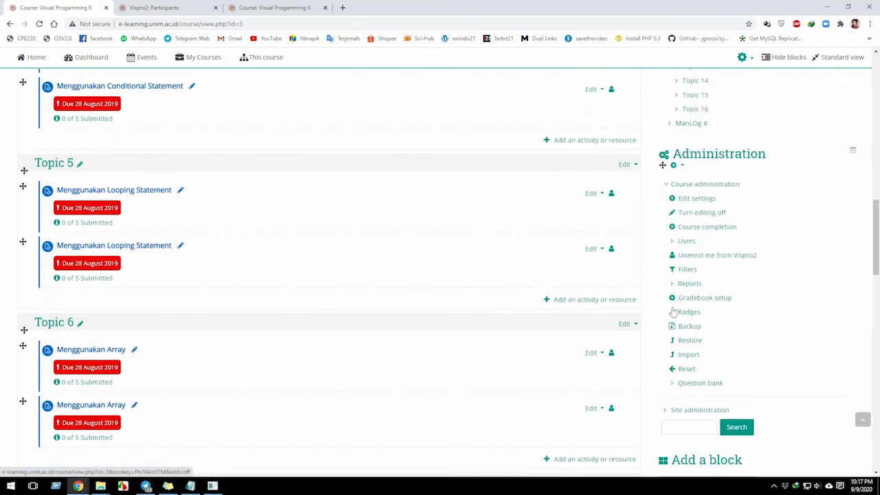
pyautogui.click(690, 341)
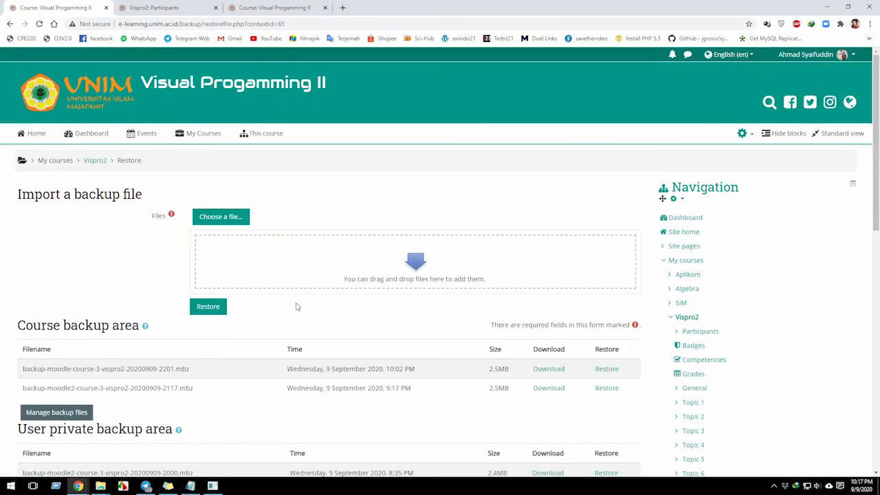
pyautogui.click(609, 370)
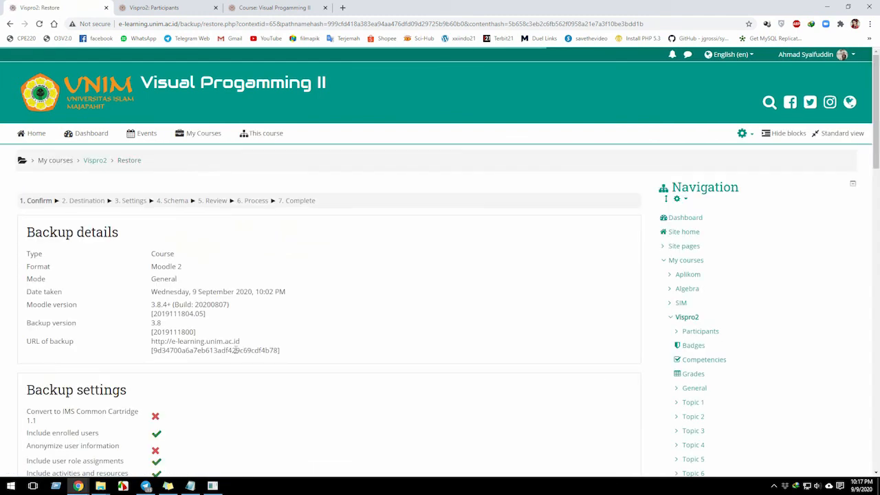
pyautogui.scroll(-10, 231, 346)
pyautogui.scroll(-10, 224, 318)
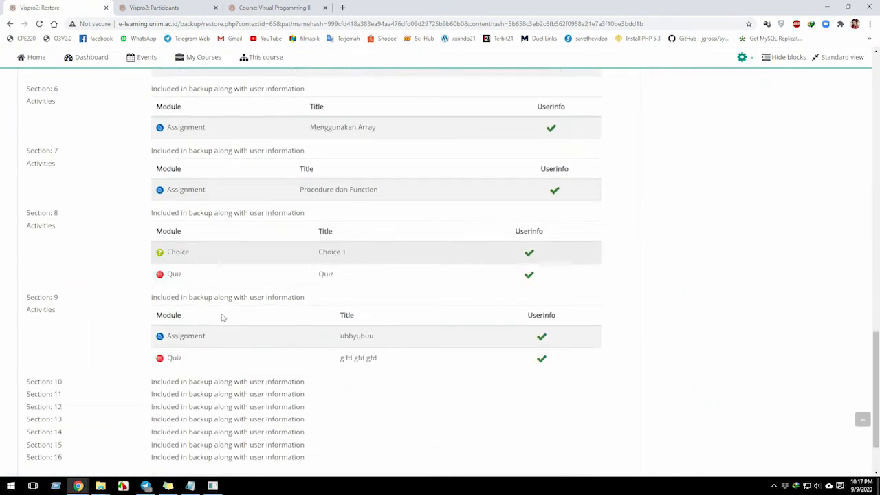
pyautogui.click(620, 412)
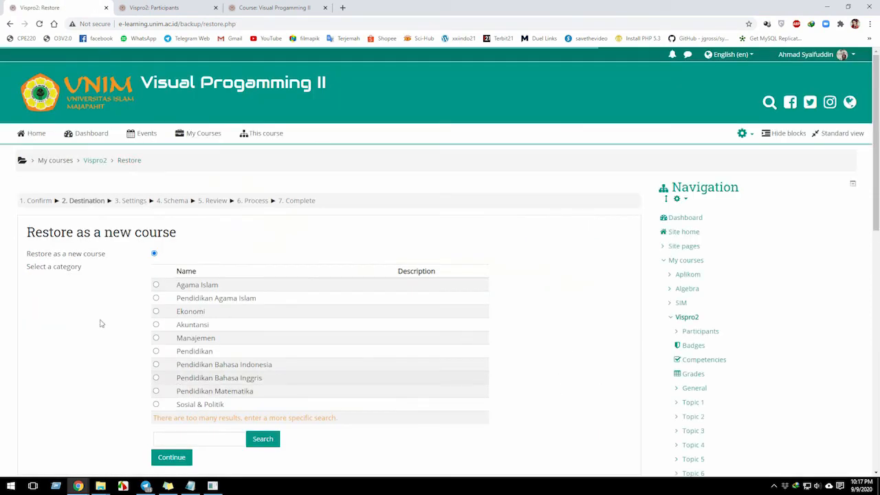
# Set the restore destination to this course, with its contents deleted before restoring.
pyautogui.scroll(-4, 103, 305)
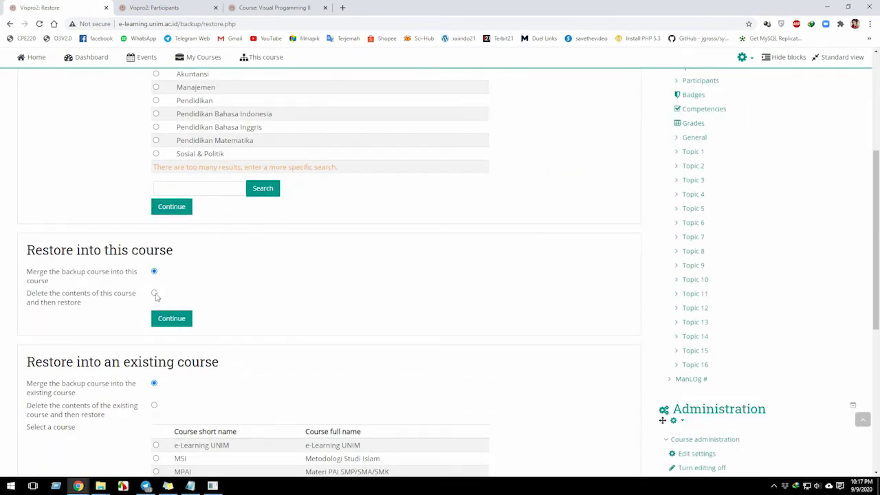
pyautogui.click(156, 294)
pyautogui.click(165, 318)
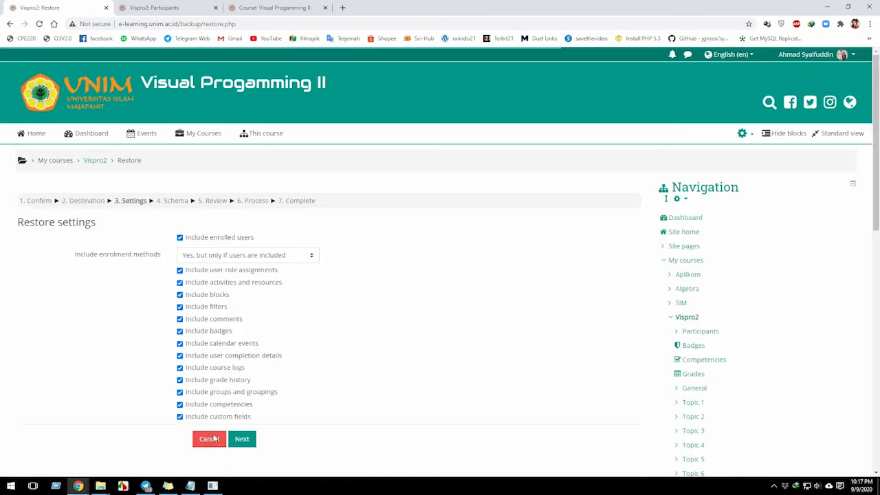
# Accept the default restore settings and keep all sections and user data included in the restore schema.
pyautogui.click(244, 442)
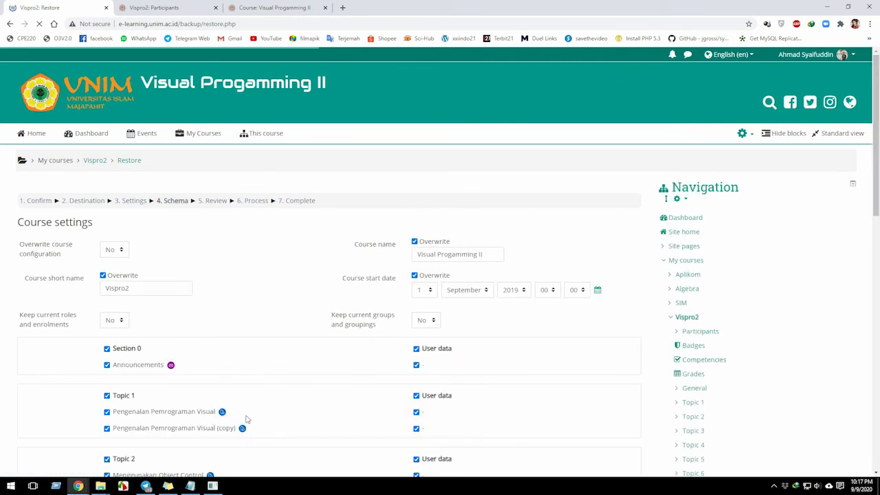
pyautogui.scroll(-2, 248, 419)
pyautogui.scroll(-12, 245, 419)
pyautogui.click(282, 409)
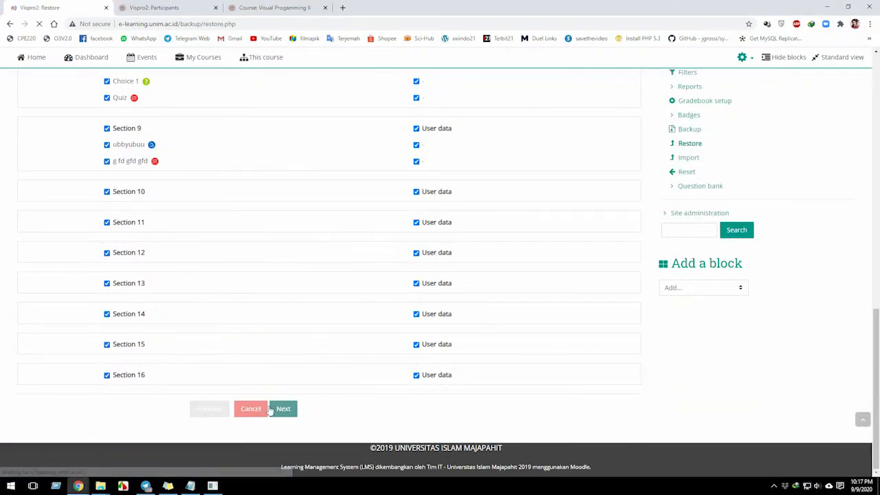
# Review the restore selections, perform the restore and continue to the restored course.
pyautogui.scroll(-12, 268, 409)
pyautogui.scroll(-7, 266, 408)
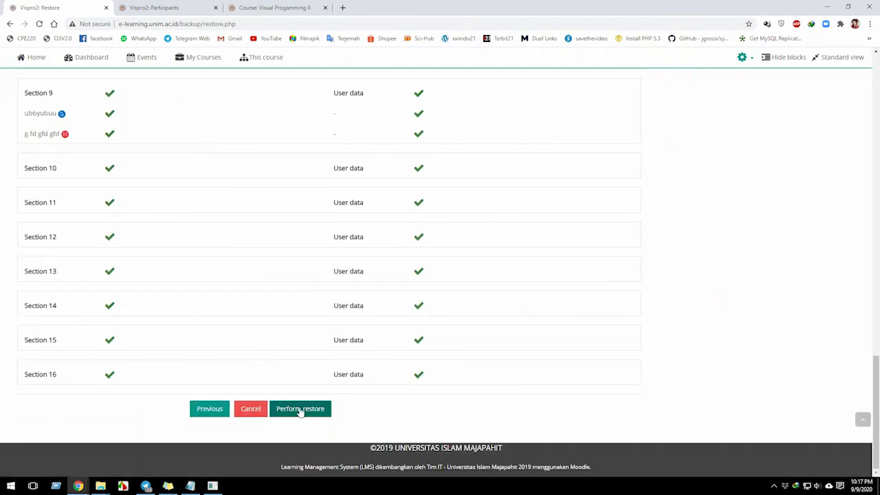
pyautogui.click(300, 410)
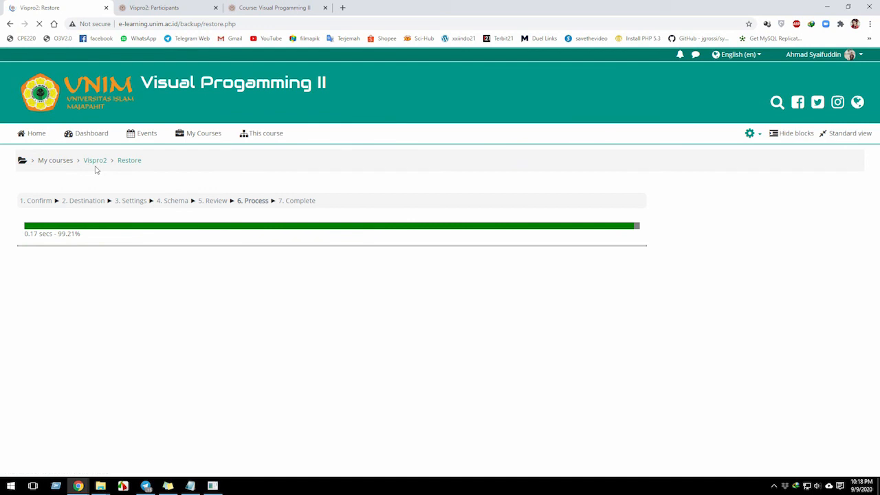
pyautogui.moveTo(189, 137)
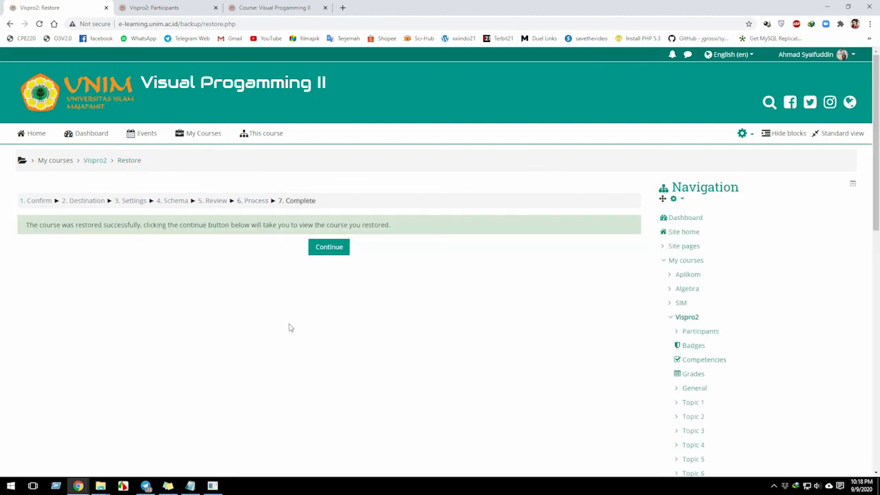
pyautogui.click(327, 248)
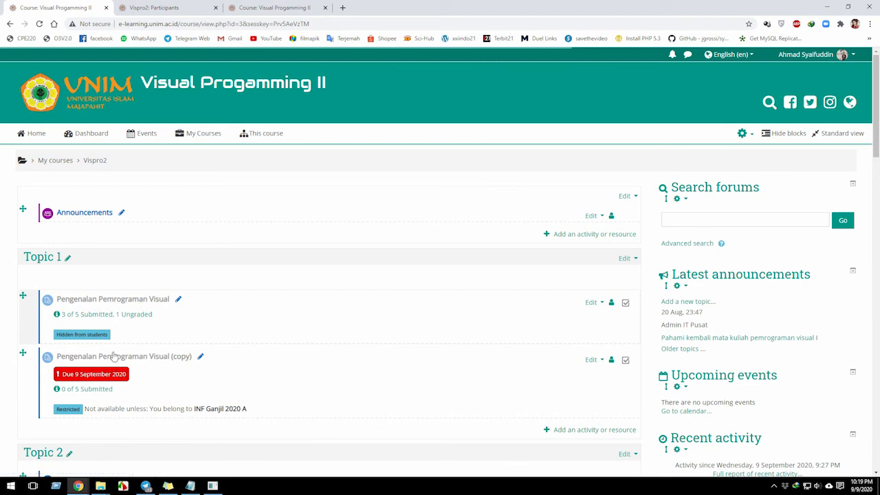
# Examine the restored course's topics, checking the assignments, their submission counts and access restrictions.
pyautogui.scroll(-4, 113, 358)
pyautogui.scroll(2, 98, 284)
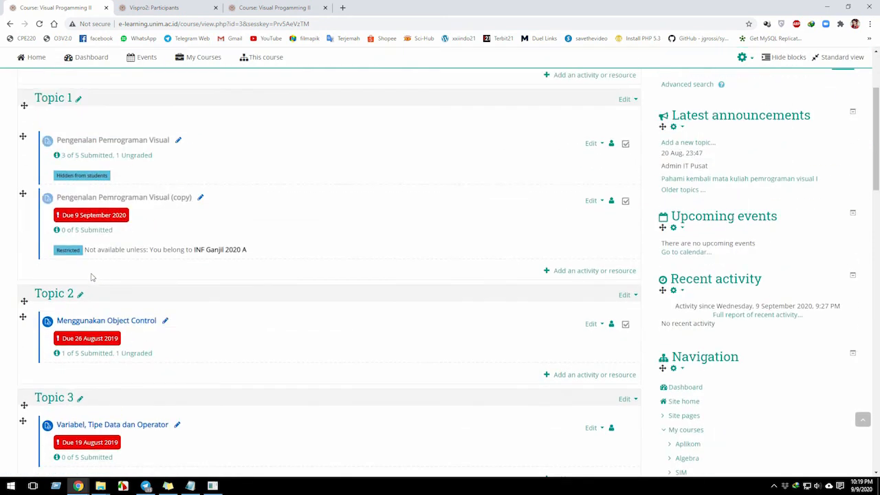
pyautogui.scroll(2, 97, 278)
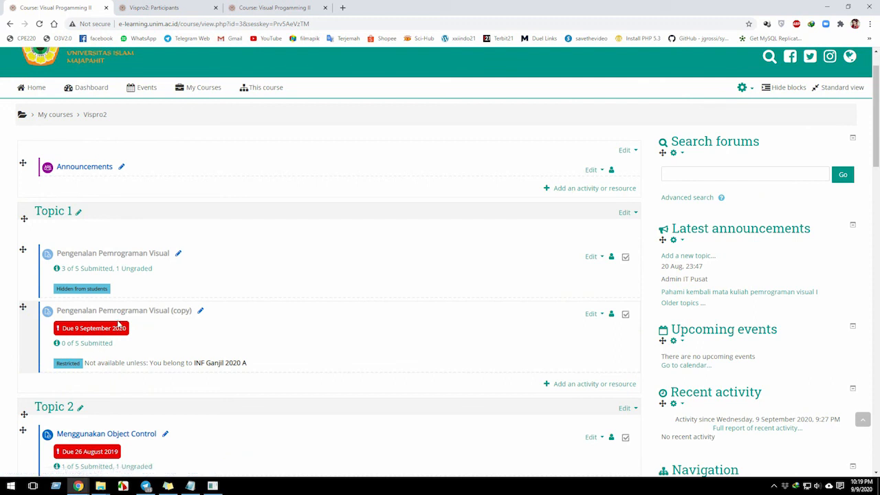
pyautogui.scroll(1, 102, 337)
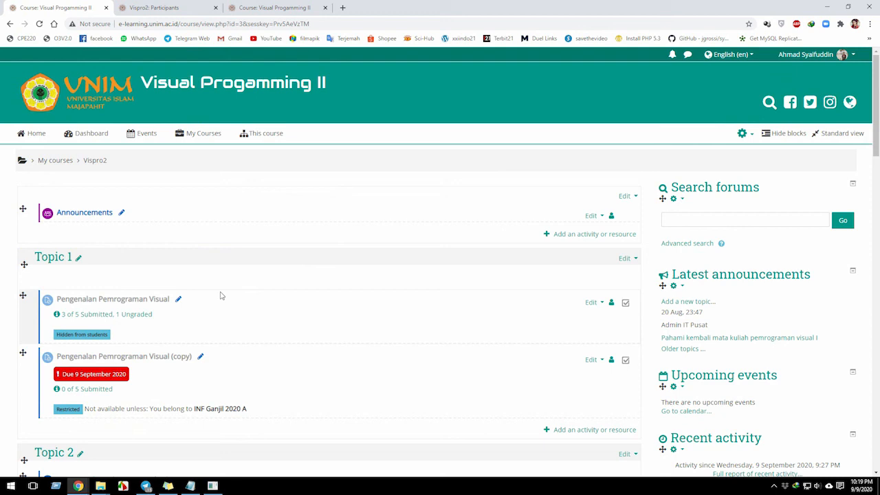
pyautogui.scroll(-4, 220, 296)
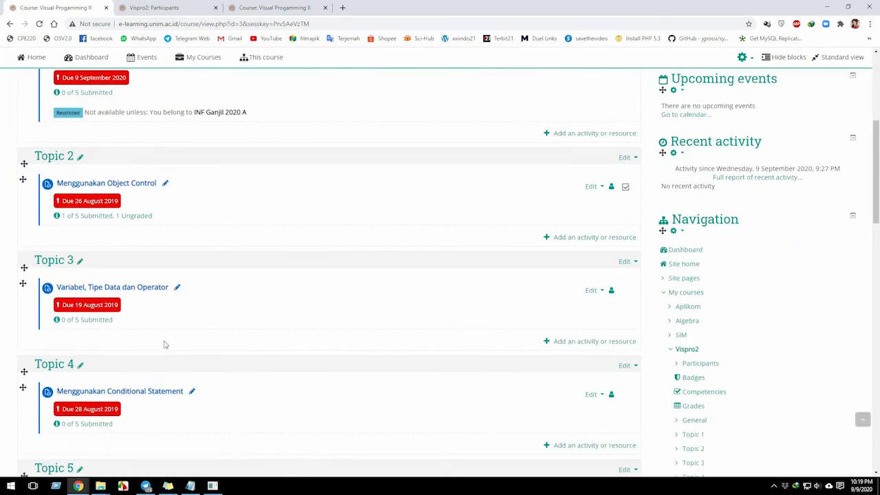
pyautogui.scroll(3, 162, 357)
pyautogui.scroll(2, 153, 373)
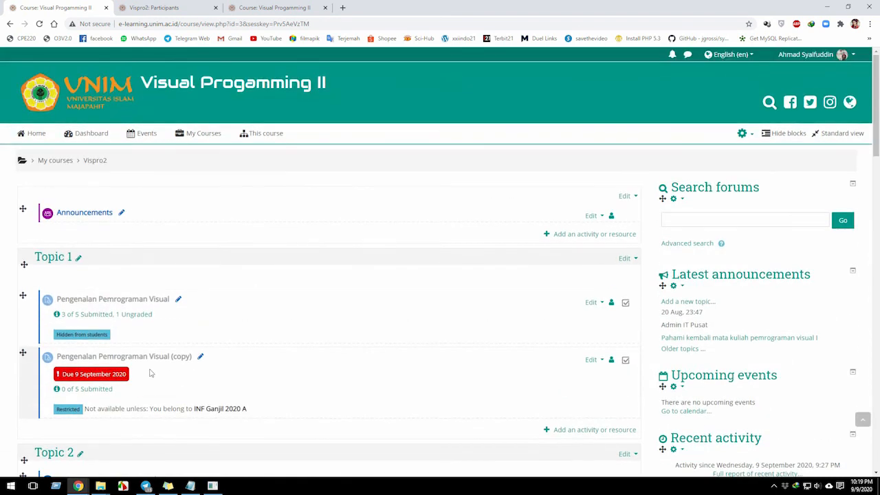
# Open the submissions of the restored hidden Pengenalan Pemrograman Visual assignment and examine its grading table.
pyautogui.click(88, 315)
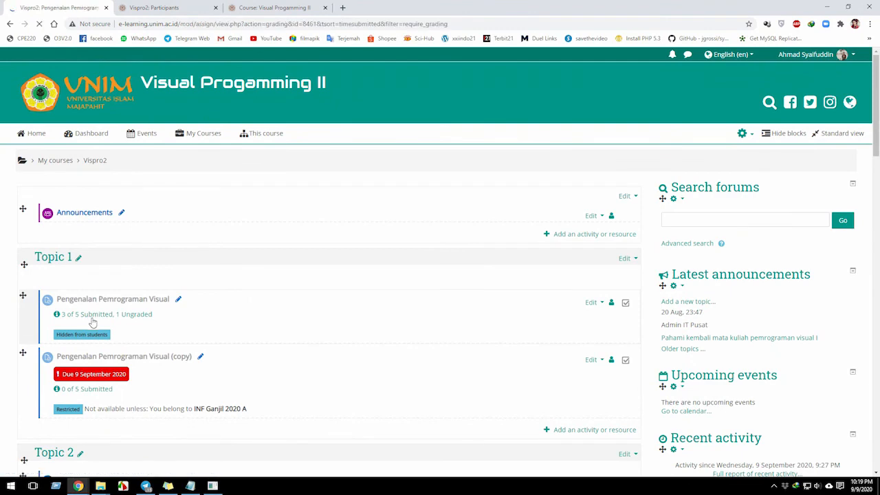
pyautogui.scroll(-8, 92, 323)
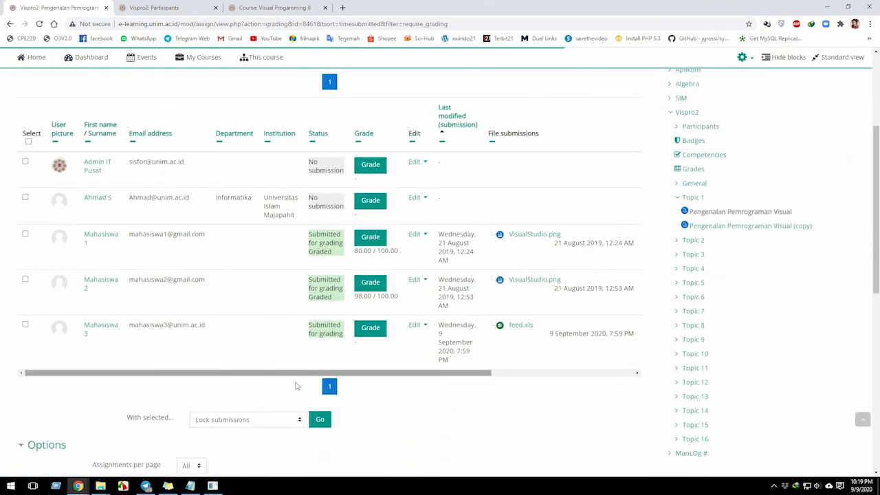
pyautogui.scroll(-3, 254, 383)
pyautogui.scroll(12, 242, 383)
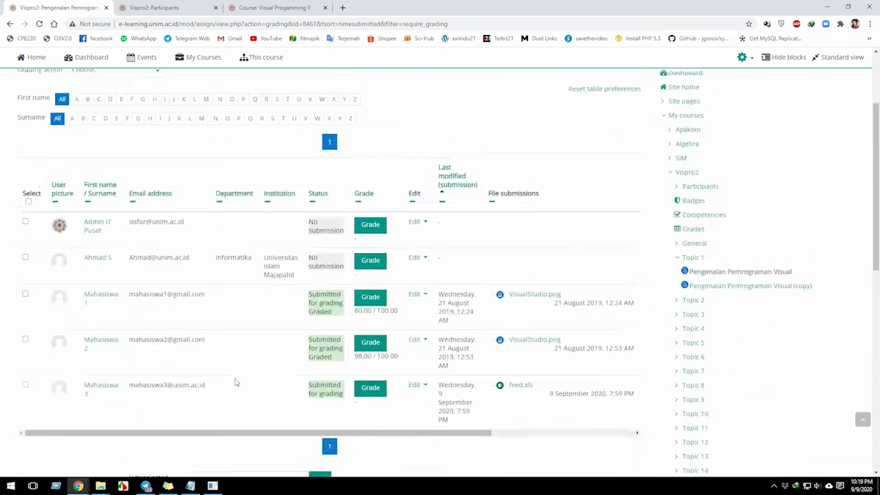
# Recap the Notepad summary, highlighting the course title words, the Soft and Hard Technic headings, and the backup and restore items.
pyautogui.click(189, 486)
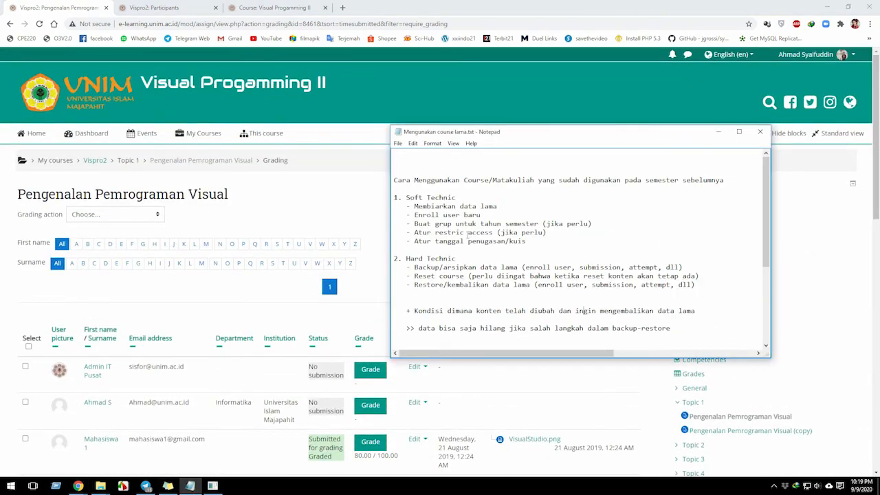
pyautogui.doubleClick(481, 177)
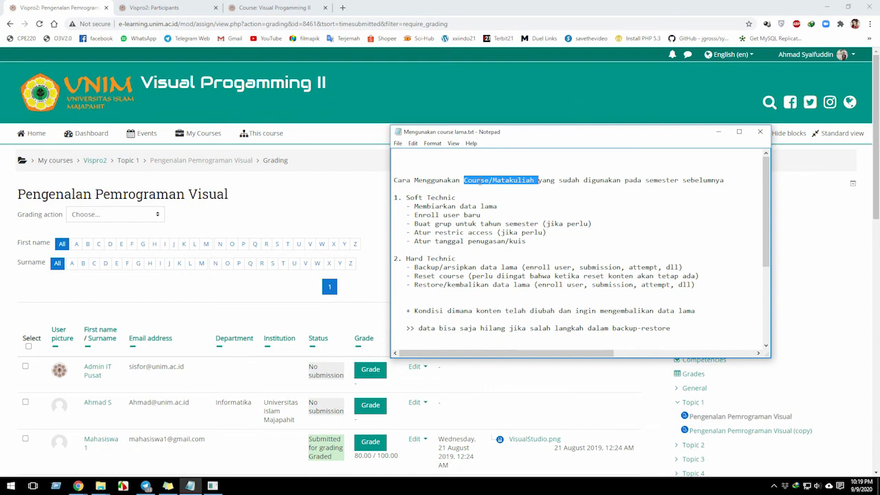
pyautogui.doubleClick(410, 199)
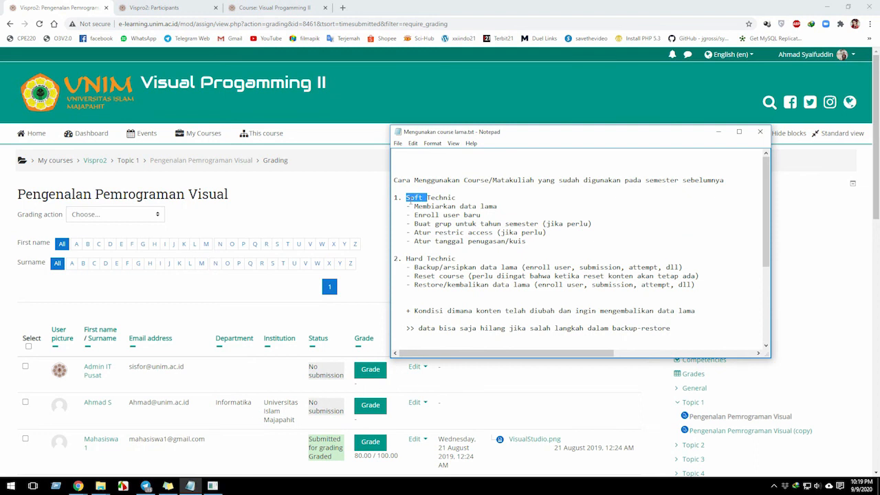
pyautogui.doubleClick(434, 260)
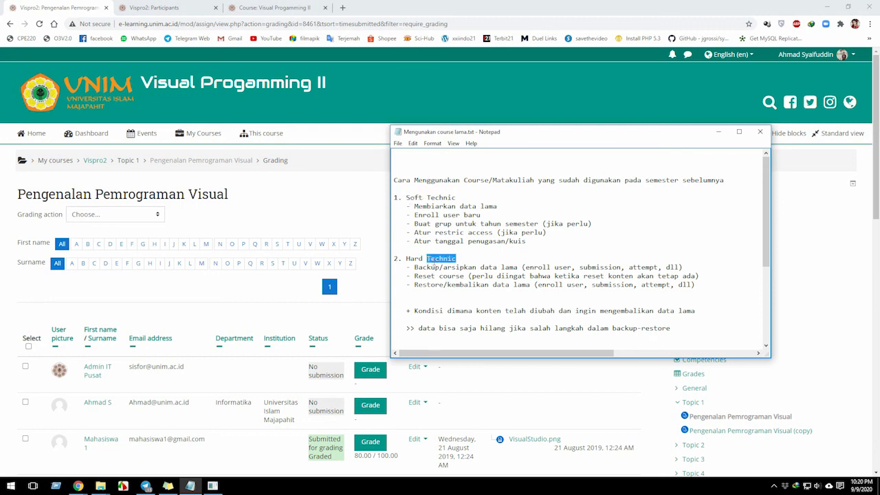
pyautogui.doubleClick(426, 267)
pyautogui.doubleClick(424, 284)
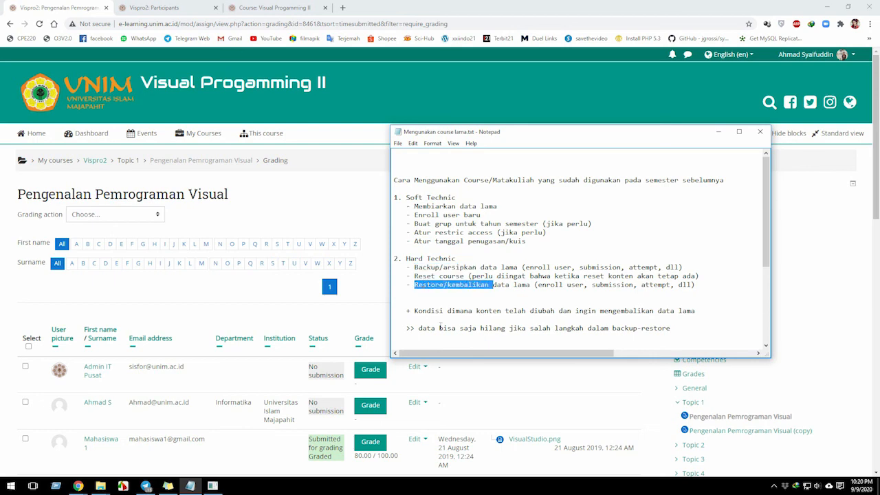
# Highlight the data-loss warning in the notes, followed by the Hard Technic backup, reset and restore items.
pyautogui.moveTo(418, 328); pyautogui.dragTo(670, 330)
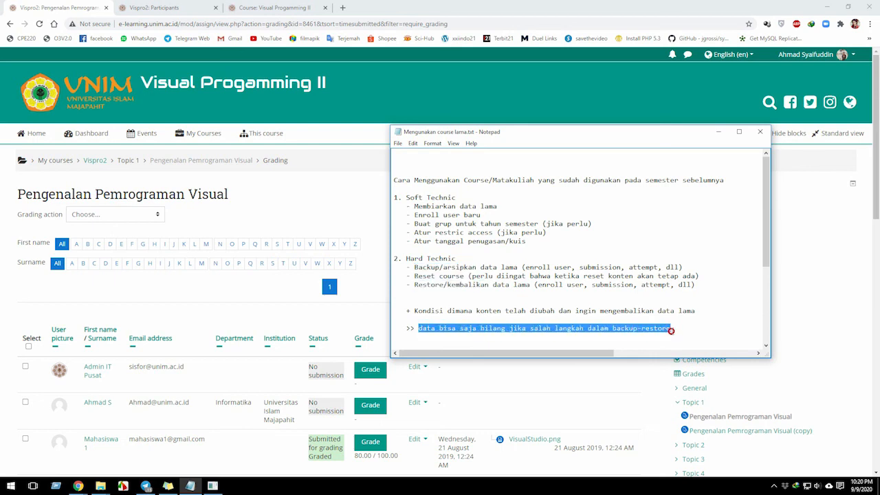
pyautogui.moveTo(414, 267); pyautogui.dragTo(440, 284)
pyautogui.doubleClick(424, 275)
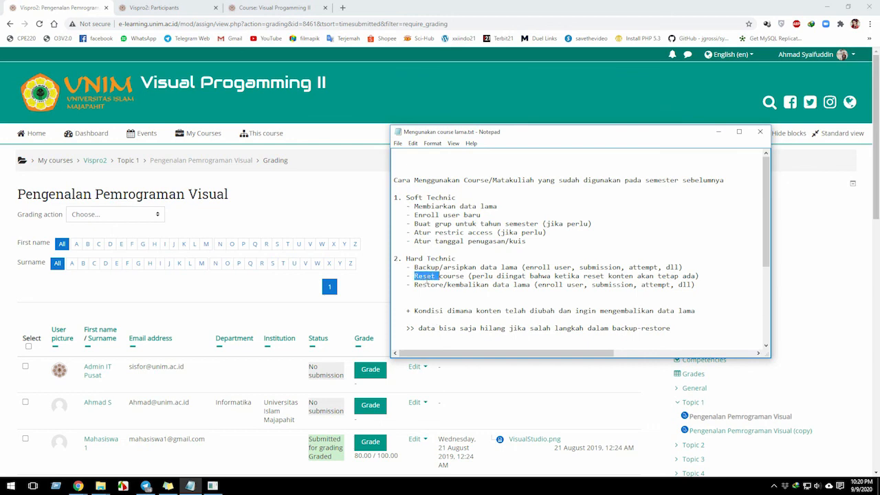
pyautogui.moveTo(414, 266); pyautogui.dragTo(469, 292)
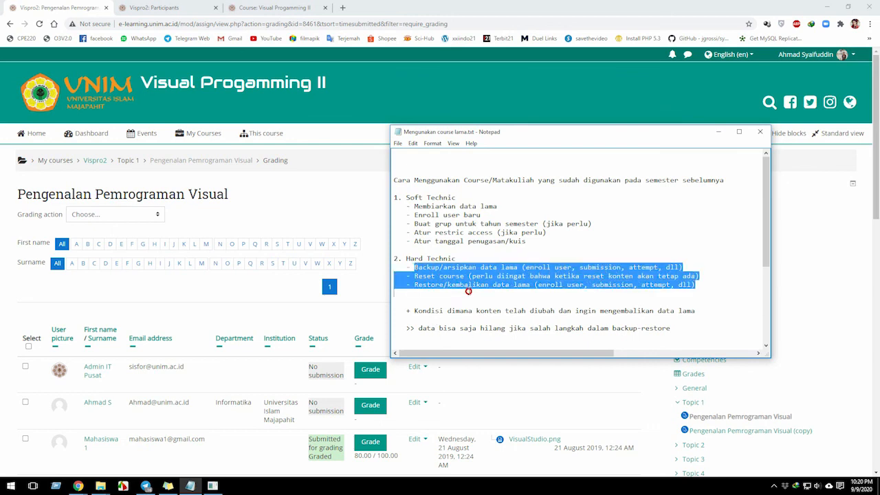